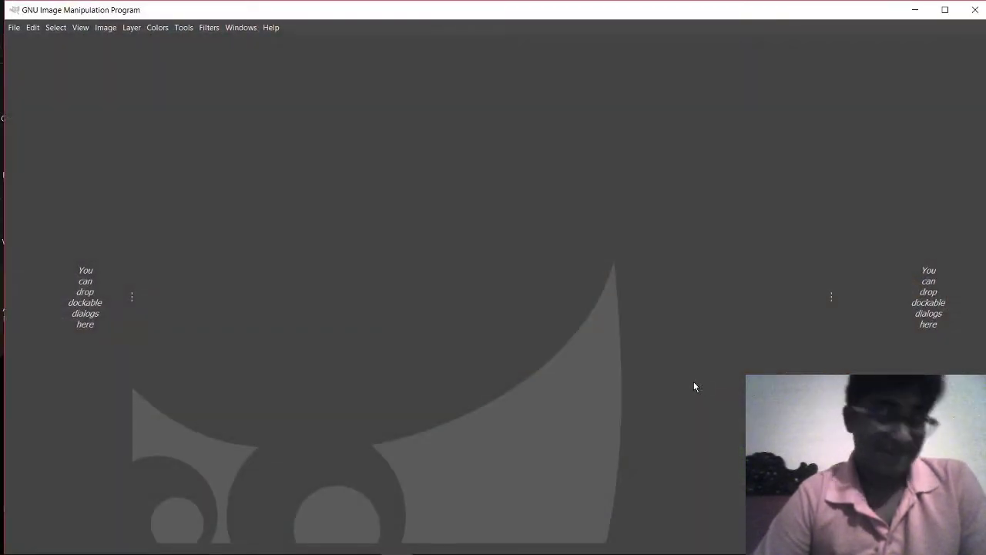
Step: Open the boy's photo in GIMP by dragging its file from the desktop
left_click(945, 9)
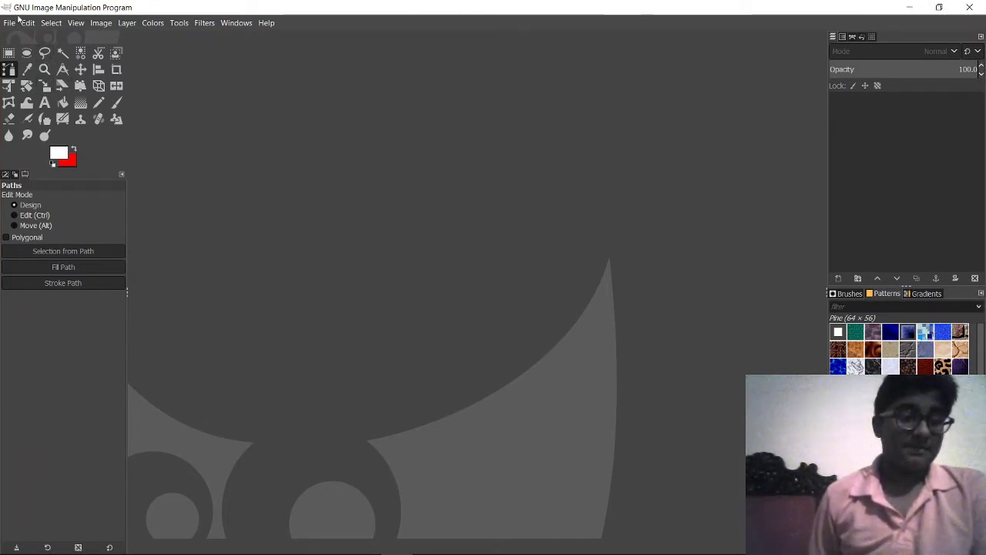
left_click(910, 7)
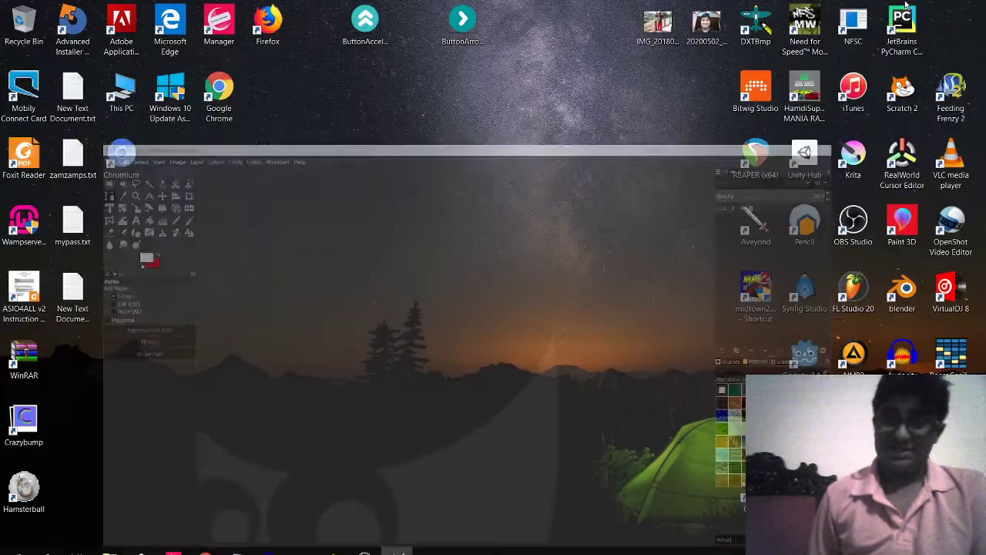
left_click(657, 24)
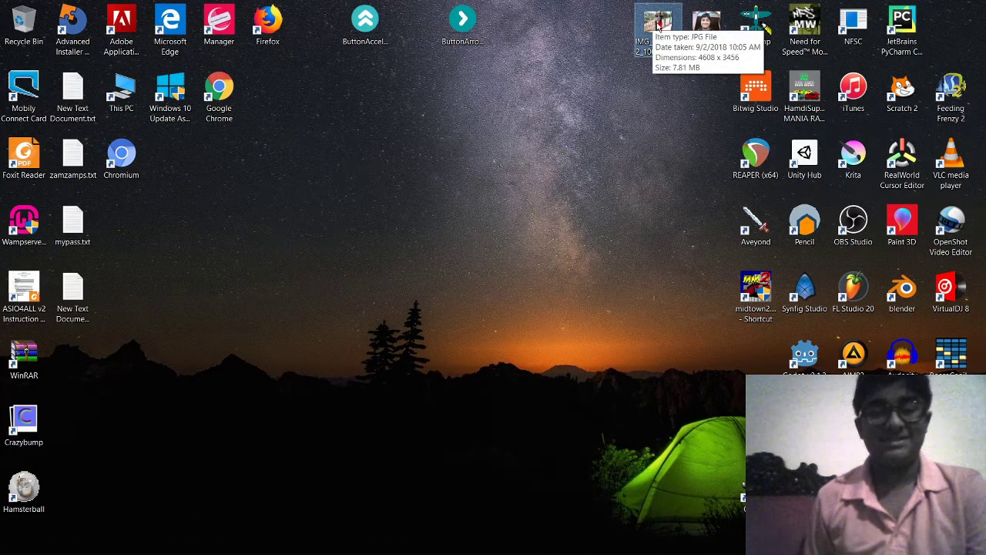
left_click_drag(658, 23, 473, 186)
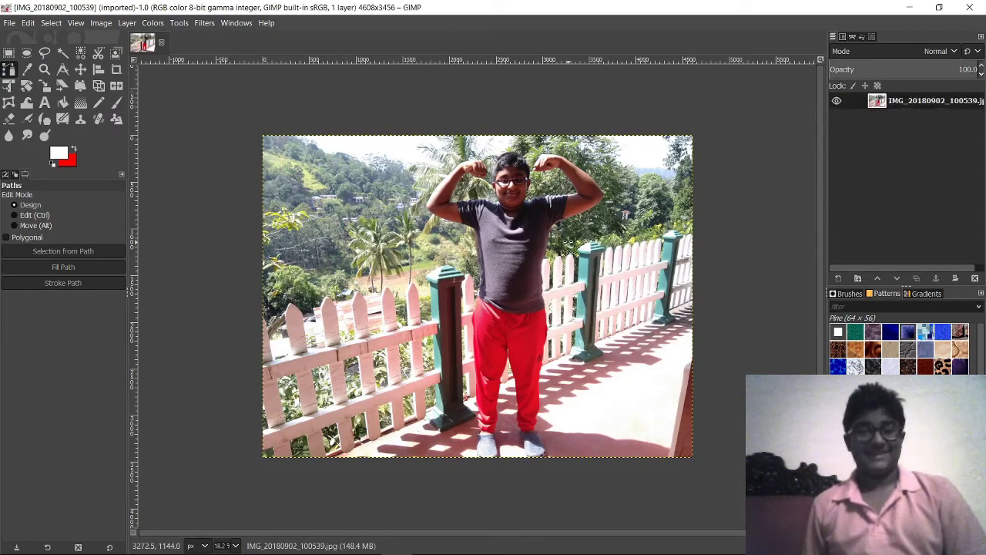
scroll(569, 244, "up", 6)
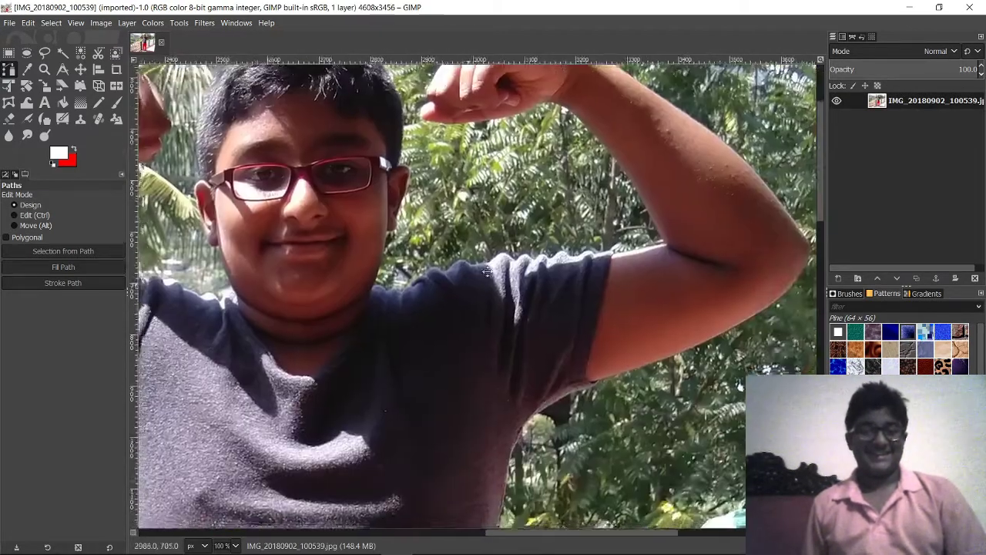
scroll(594, 288, "down", 2)
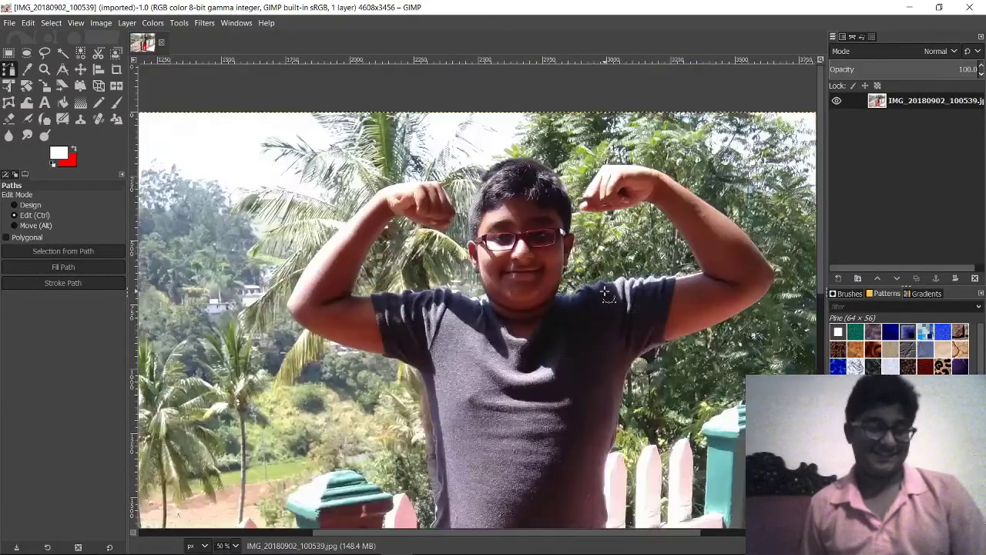
scroll(606, 293, "down", 2)
scroll(585, 291, "down", 3)
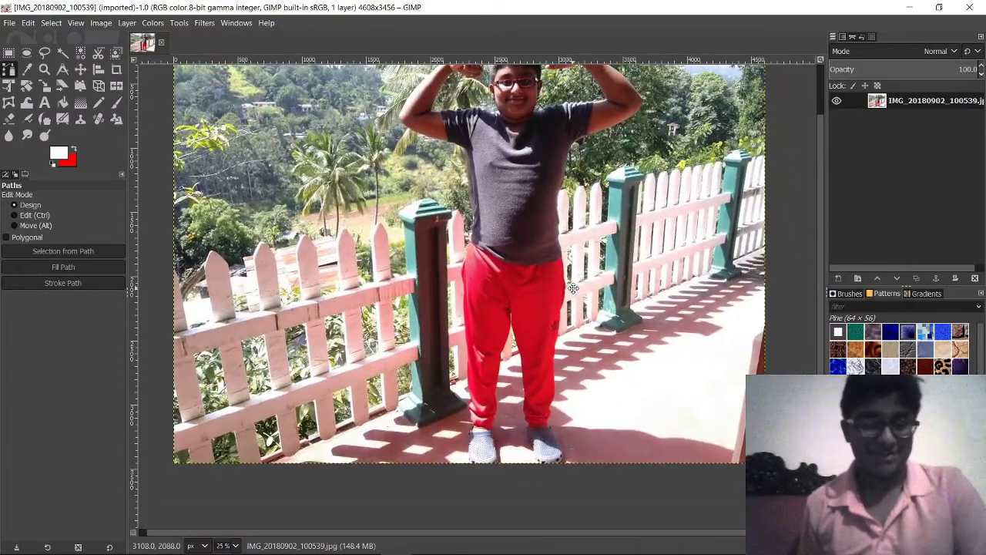
left_click_drag(573, 289, 563, 344)
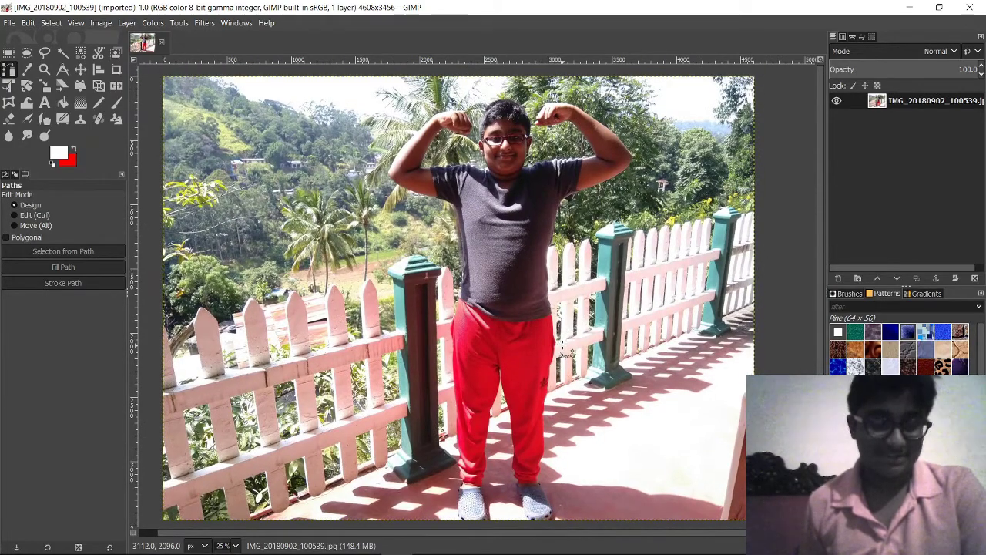
scroll(565, 343, "up", 3)
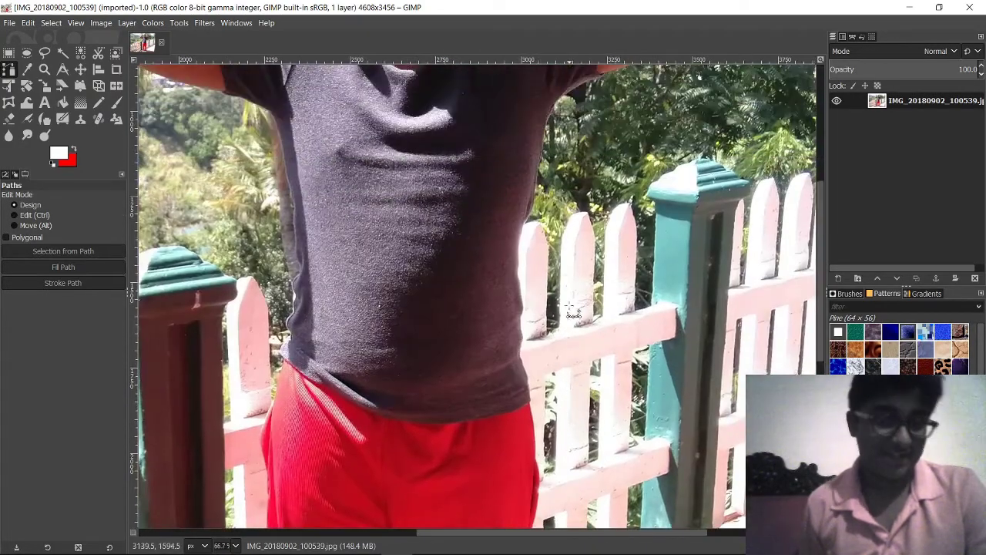
scroll(575, 332, "up", 5)
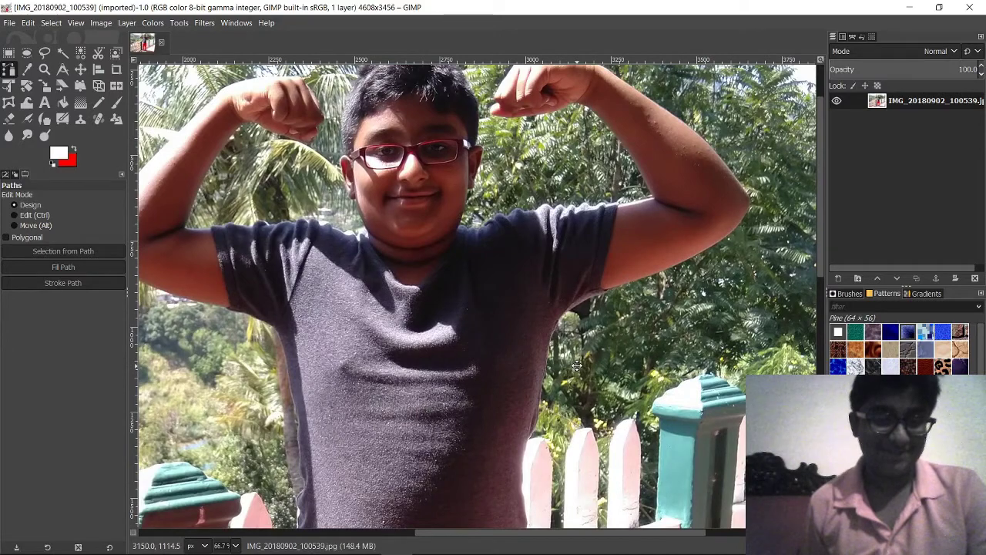
scroll(578, 362, "down", 5)
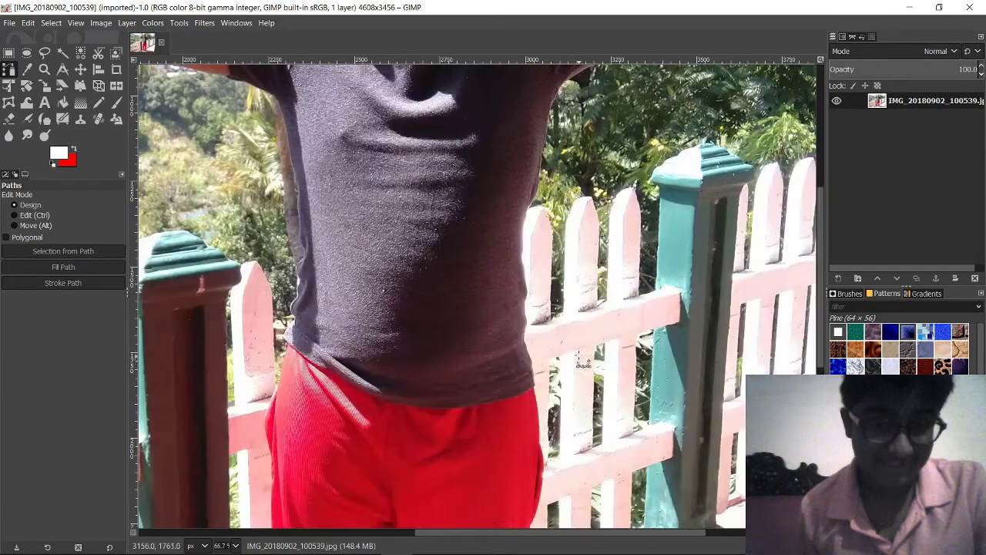
scroll(585, 354, "down", 4)
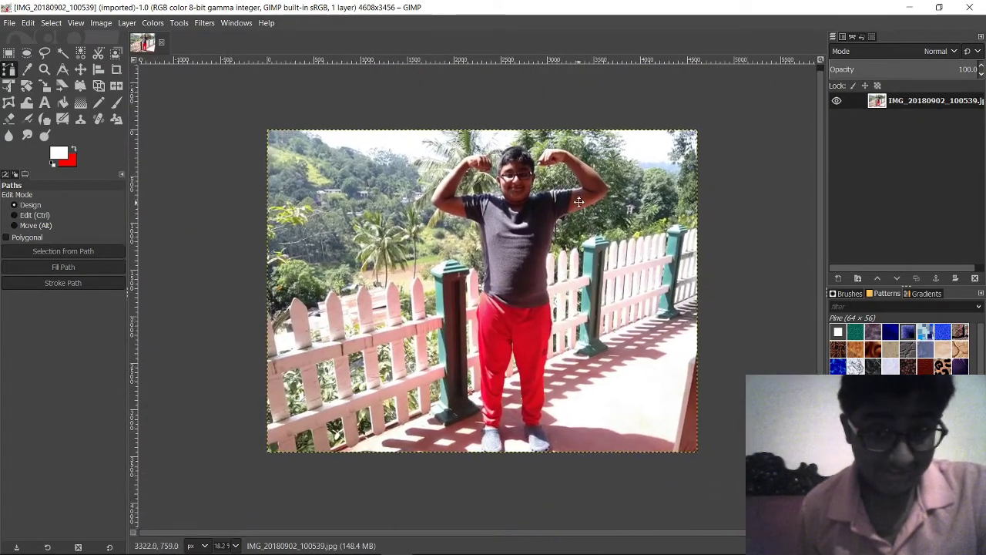
scroll(578, 202, "up", 3)
scroll(621, 282, "up", 1)
scroll(621, 282, "up", 1)
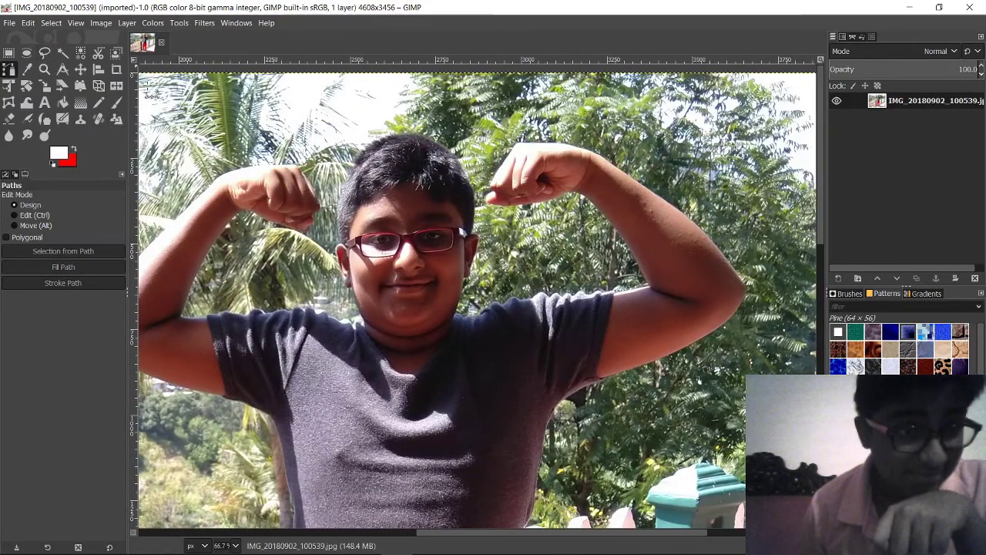
left_click(45, 51)
scroll(440, 236, "down", 6)
scroll(441, 236, "left", 3)
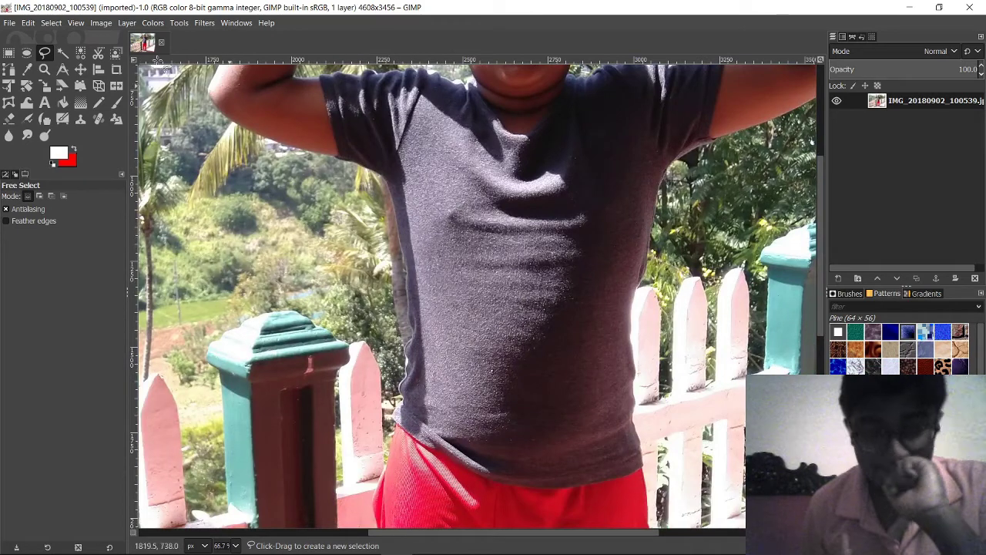
left_click(390, 193)
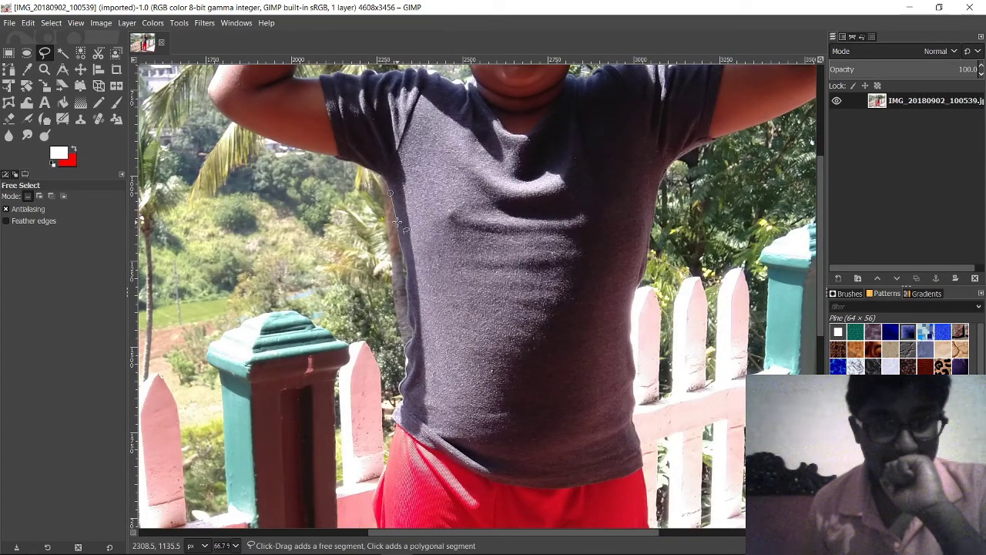
mouse_move(396, 222)
left_mouse_down()
mouse_move(410, 309)
mouse_move(397, 428)
left_mouse_up()
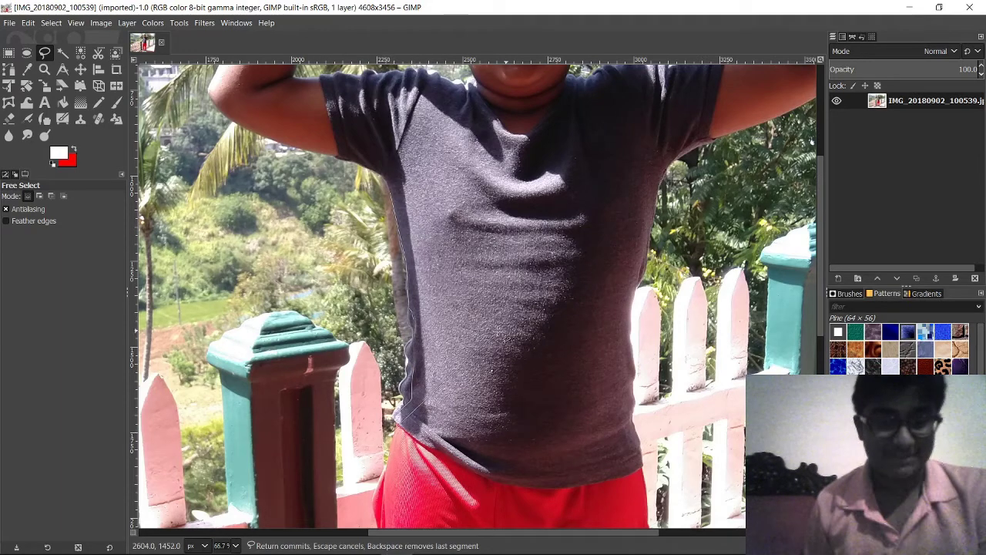
key("BackSpace")
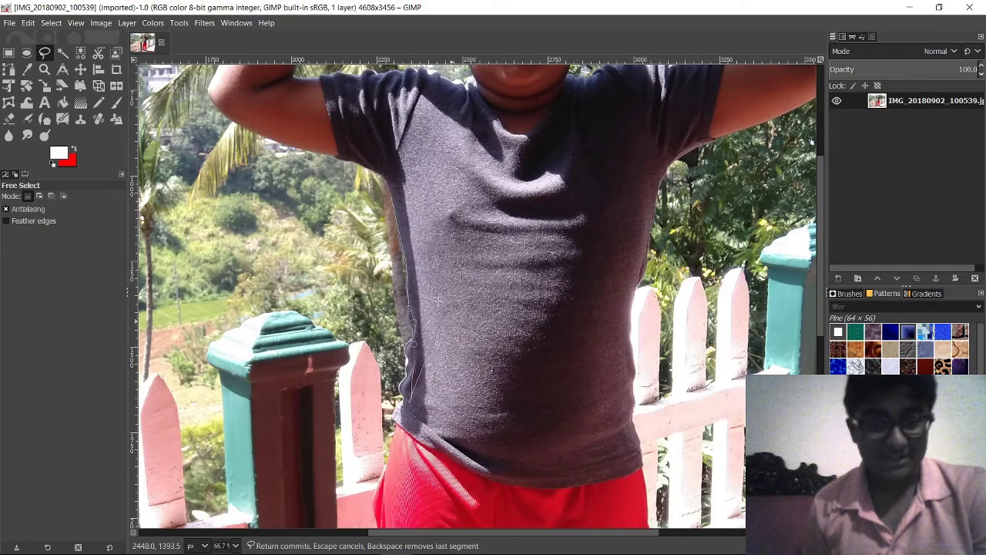
key("BackSpace")
key("BackSpace")
key("BackSpace")
key("BackSpace")
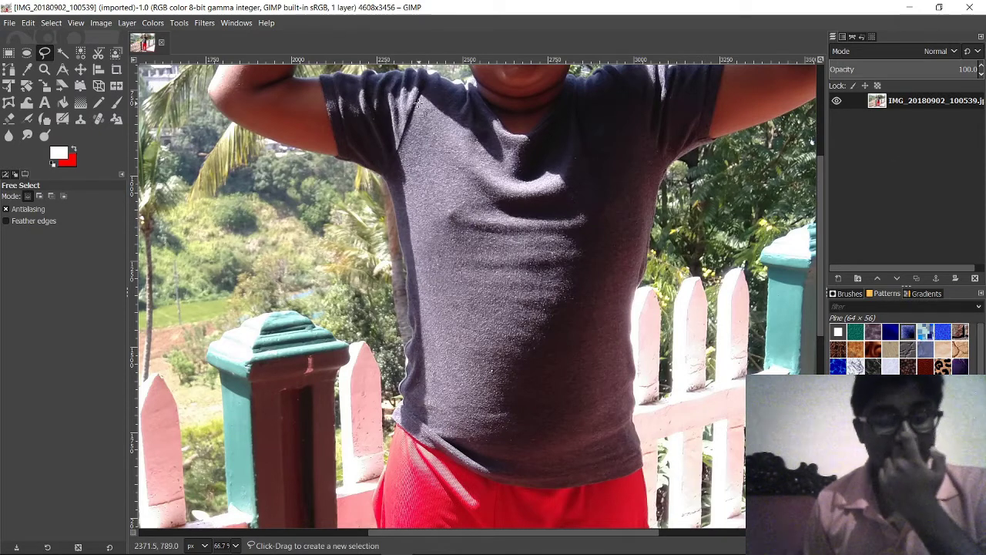
left_click(385, 179)
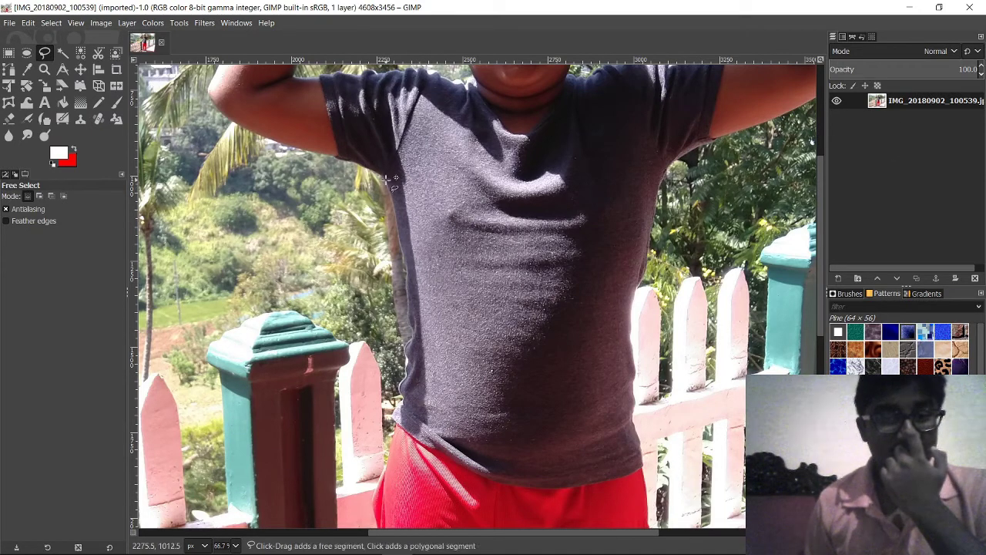
left_click(403, 238)
mouse_move(406, 288)
left_mouse_down()
mouse_move(356, 303)
mouse_move(392, 251)
mouse_move(295, 274)
mouse_move(310, 301)
mouse_move(391, 350)
mouse_move(403, 372)
left_mouse_up()
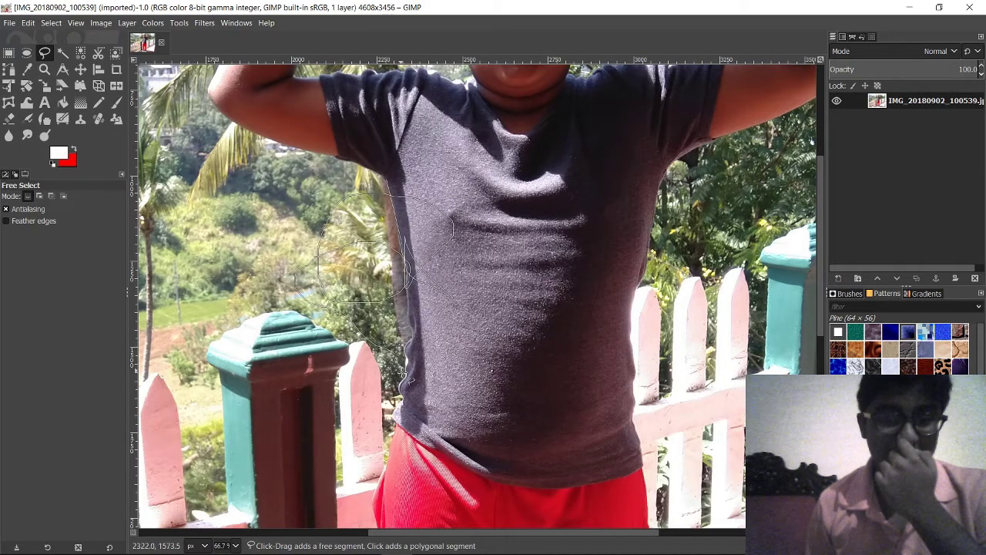
left_click(400, 428)
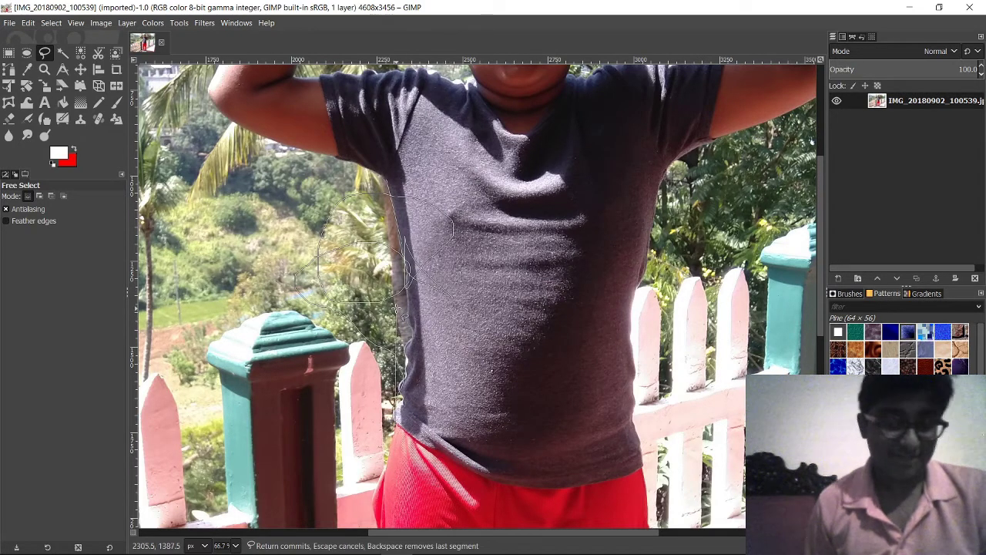
key("Escape")
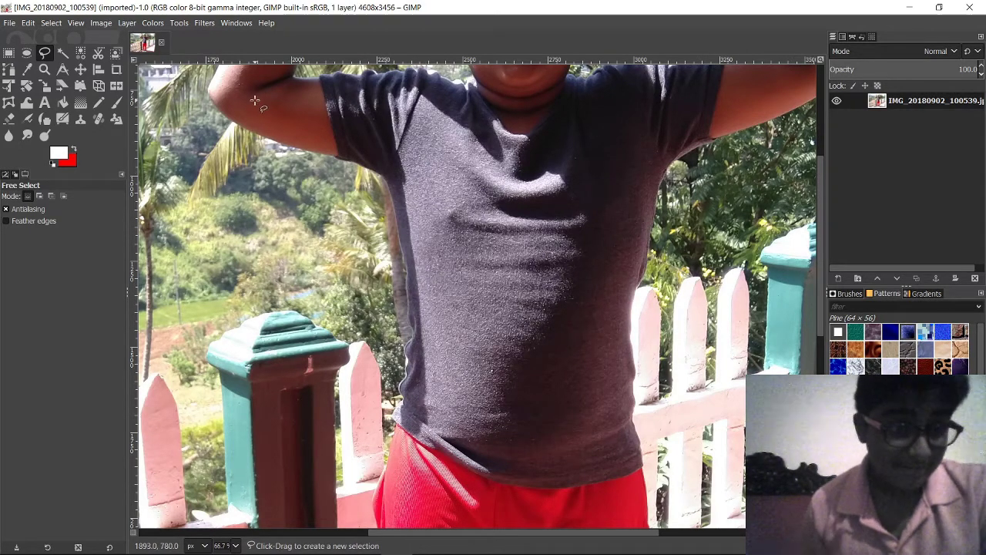
scroll(556, 174, "down", 5)
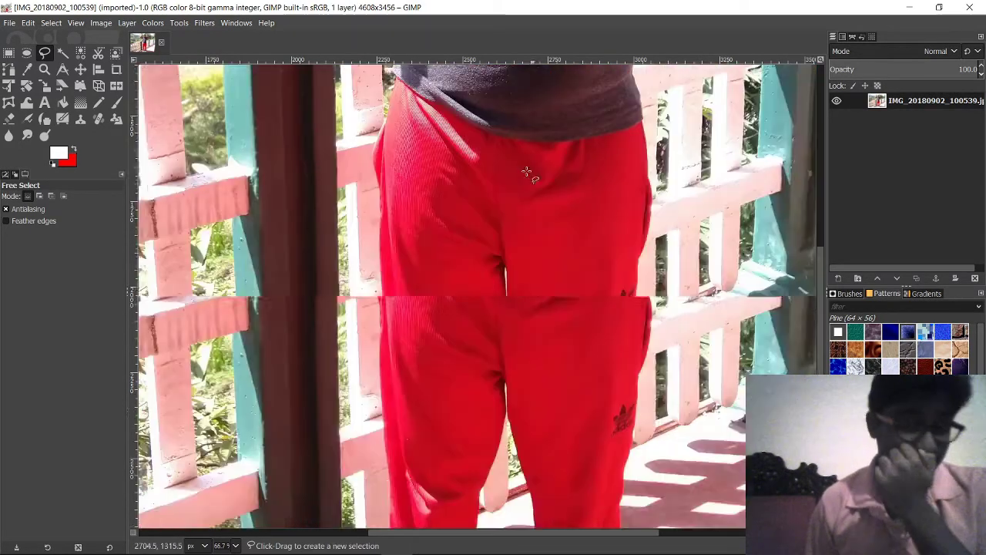
scroll(557, 174, "up", 6)
scroll(556, 174, "up", 3)
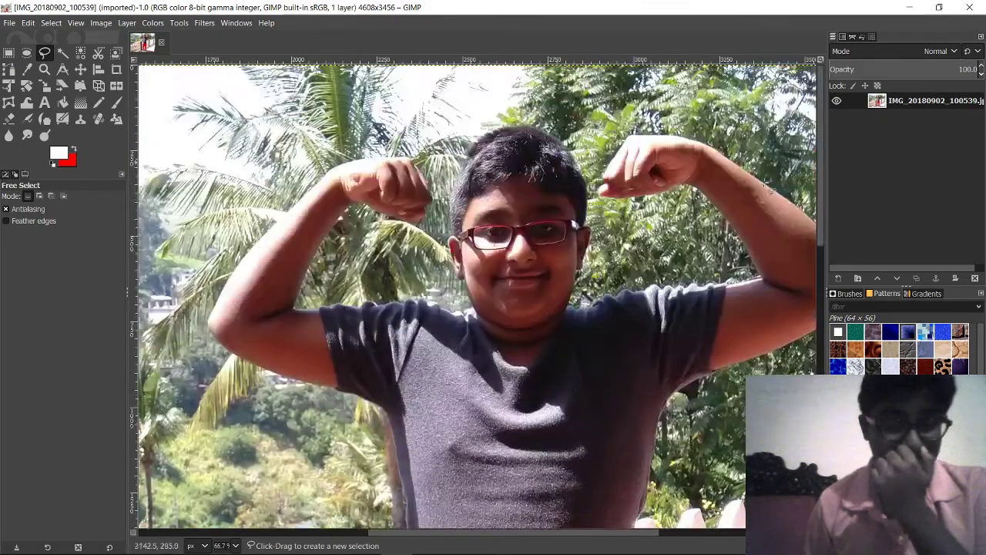
scroll(362, 263, "down", 10)
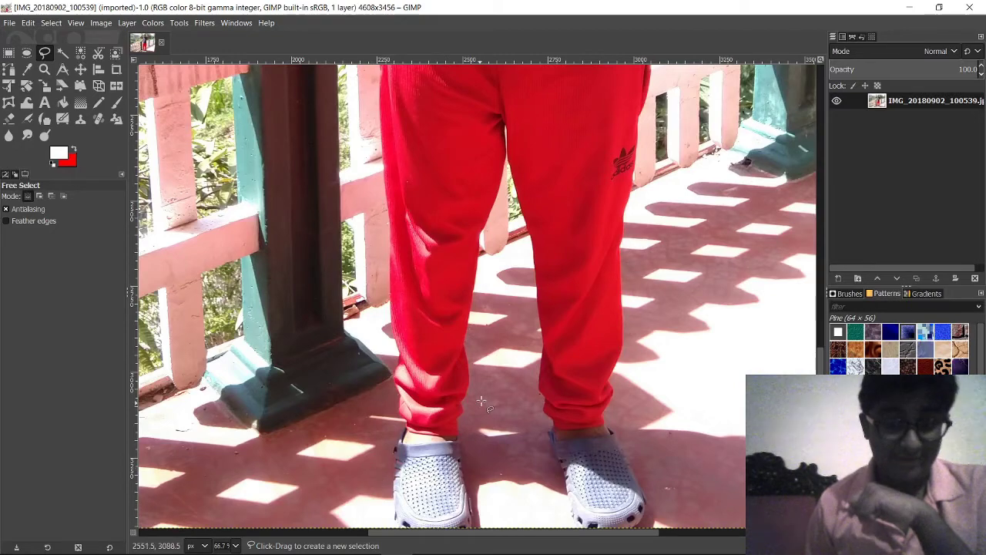
scroll(484, 397, "up", 5)
scroll(487, 395, "up", 6)
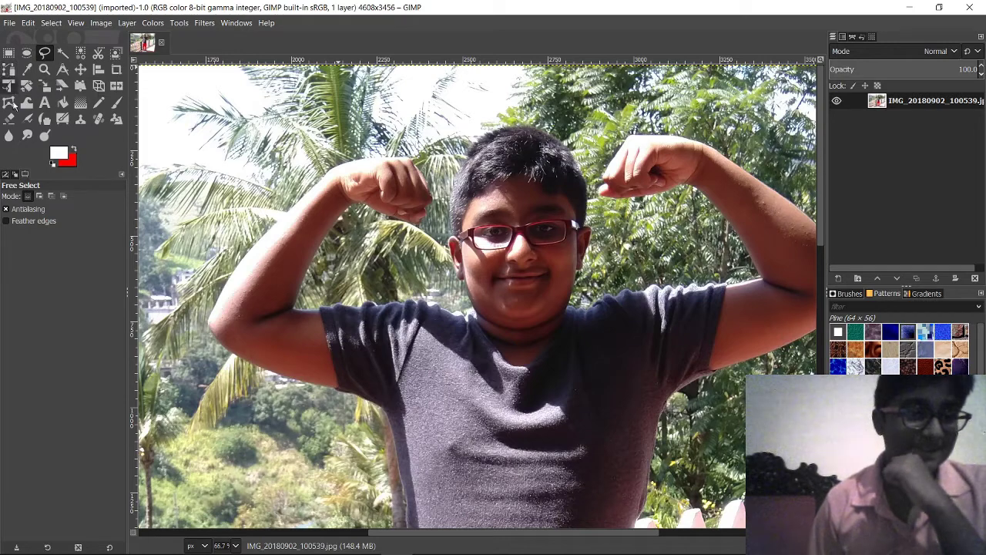
left_click(9, 70)
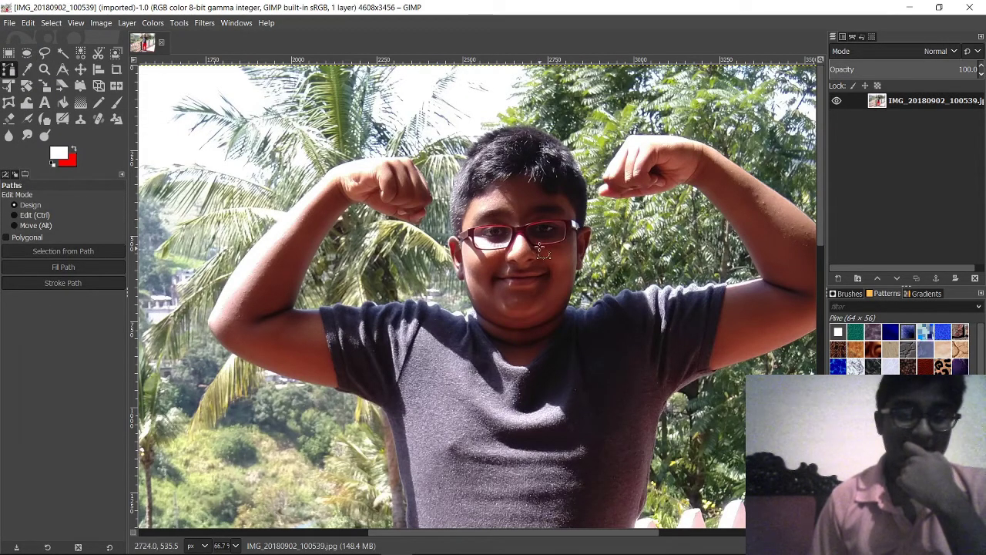
Step: Try placing anchors at the shirt edge and underarm, then undo back to the untouched photo
left_click_drag(538, 232, 487, 423)
scroll(409, 231, "down", 5)
scroll(420, 234, "up", 3, "ctrl")
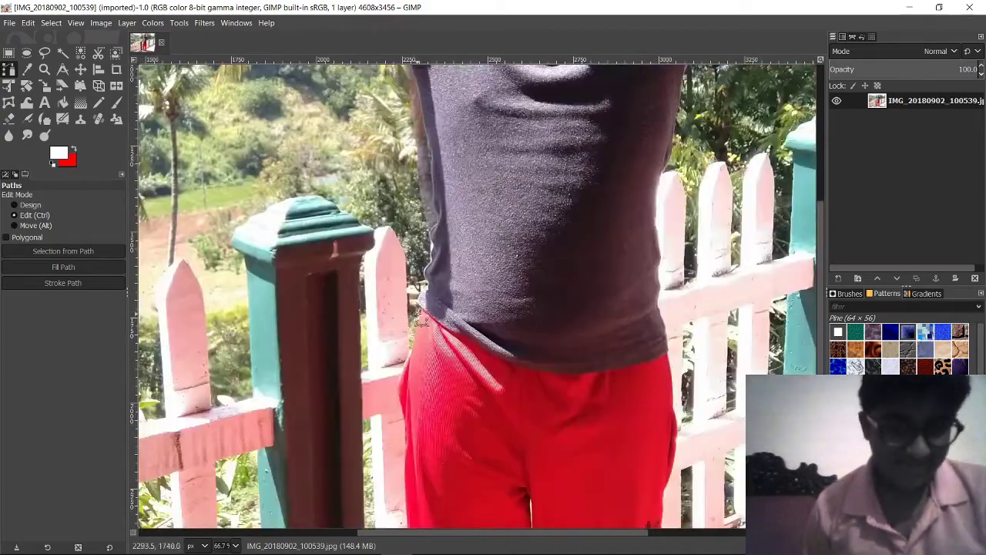
scroll(420, 234, "down", 1, "ctrl")
scroll(408, 236, "up", 6)
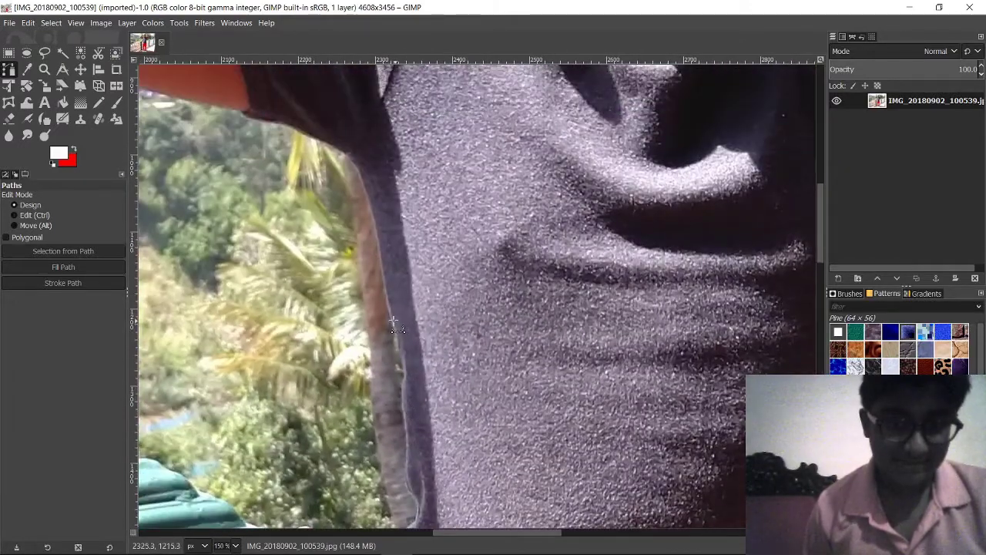
left_click(395, 319)
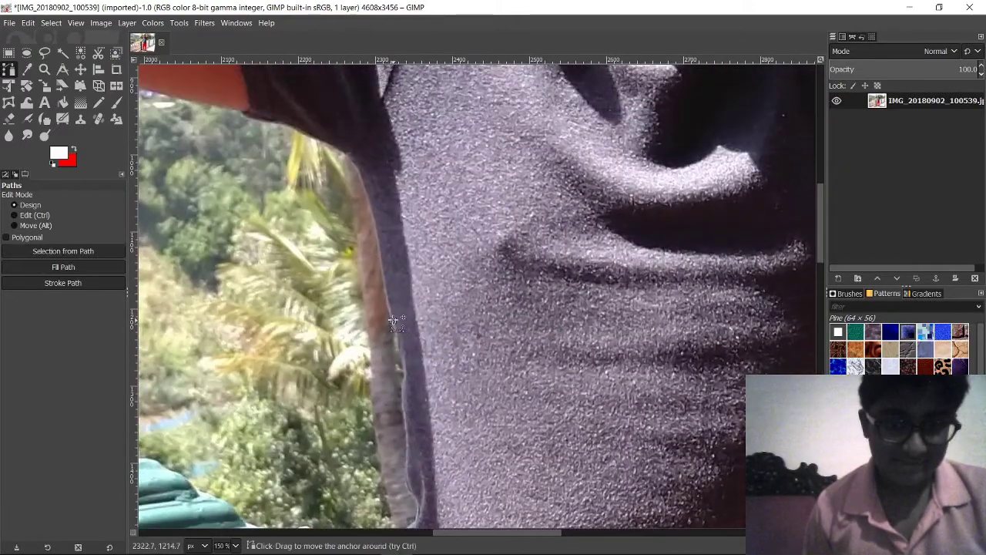
left_click(375, 219)
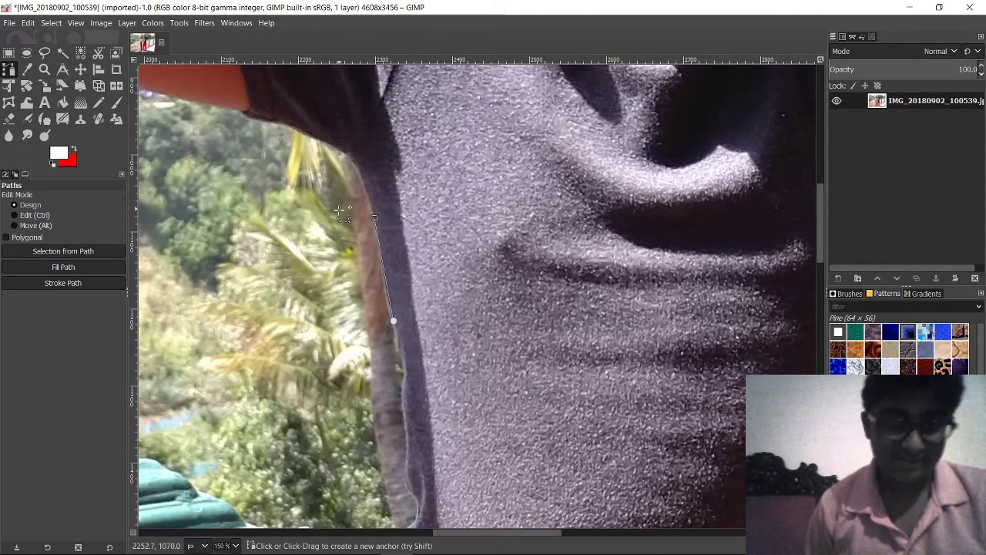
key("BackSpace")
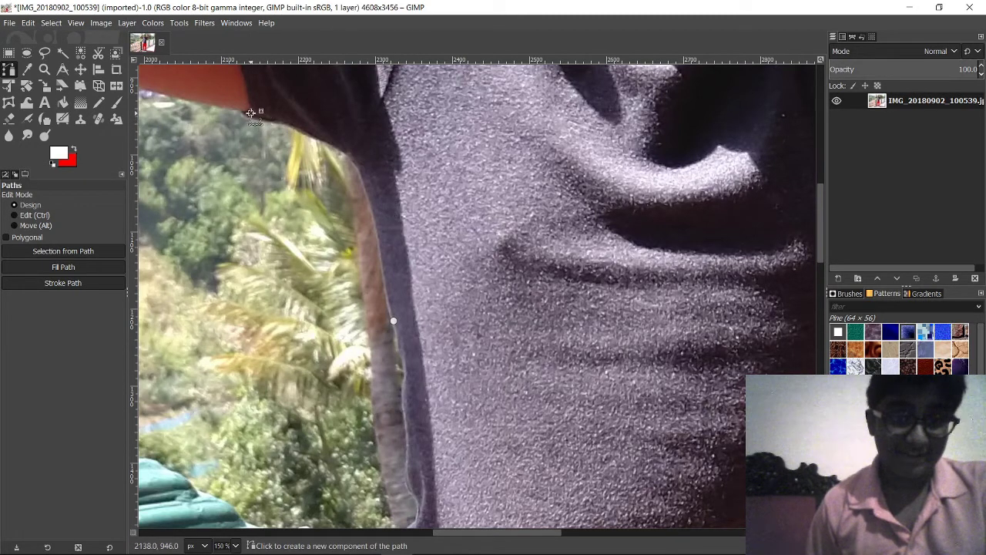
left_click_drag(251, 114, 332, 273)
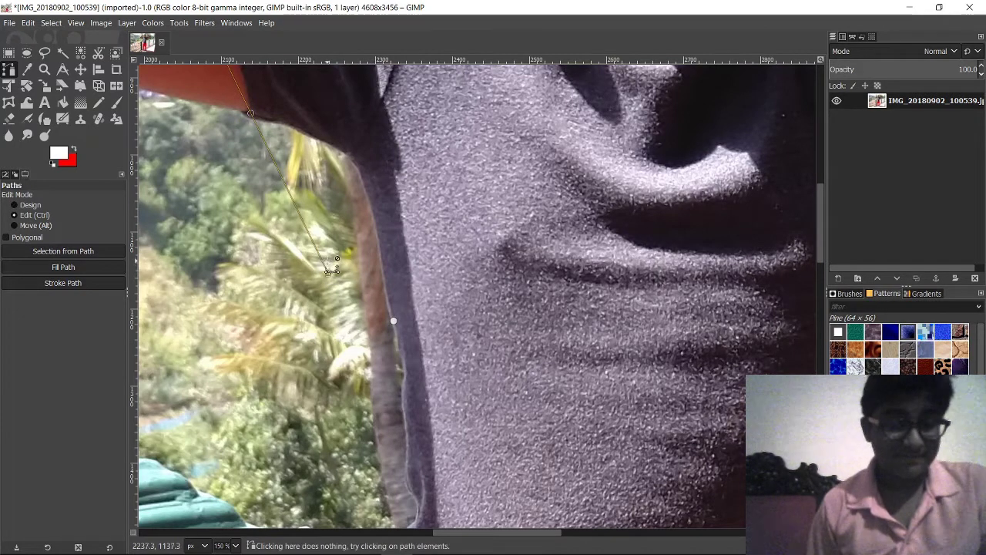
key("ctrl+z")
key("ctrl+z")
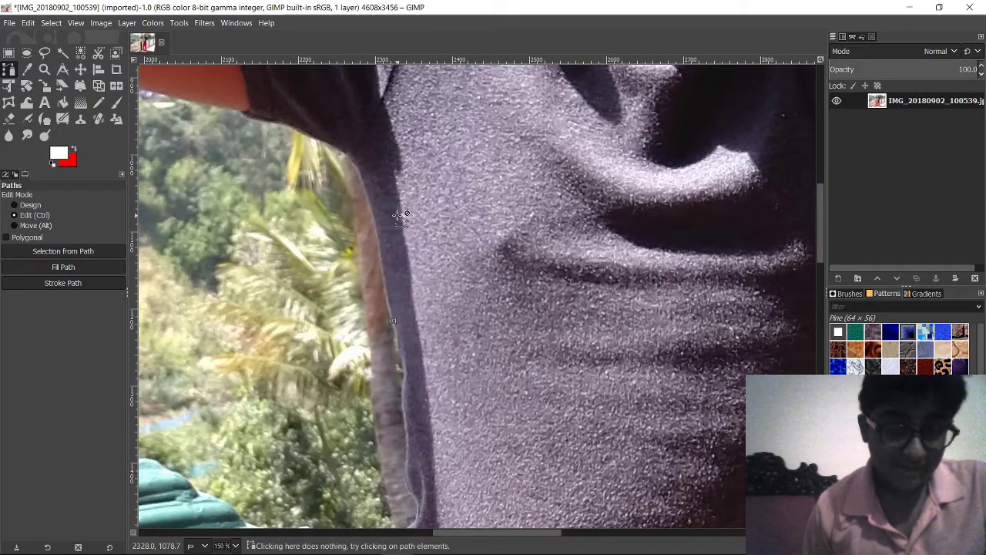
key("ctrl+y")
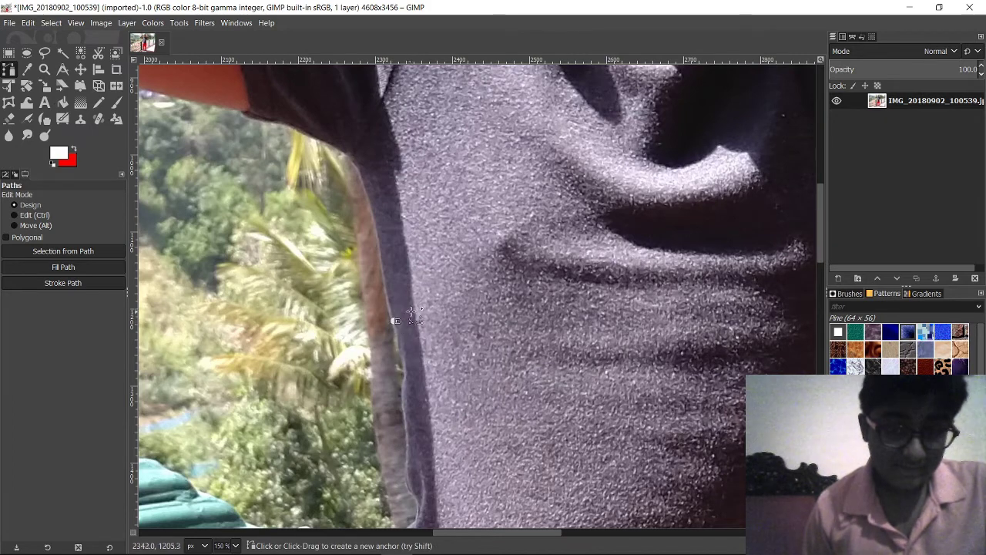
key("ctrl+z")
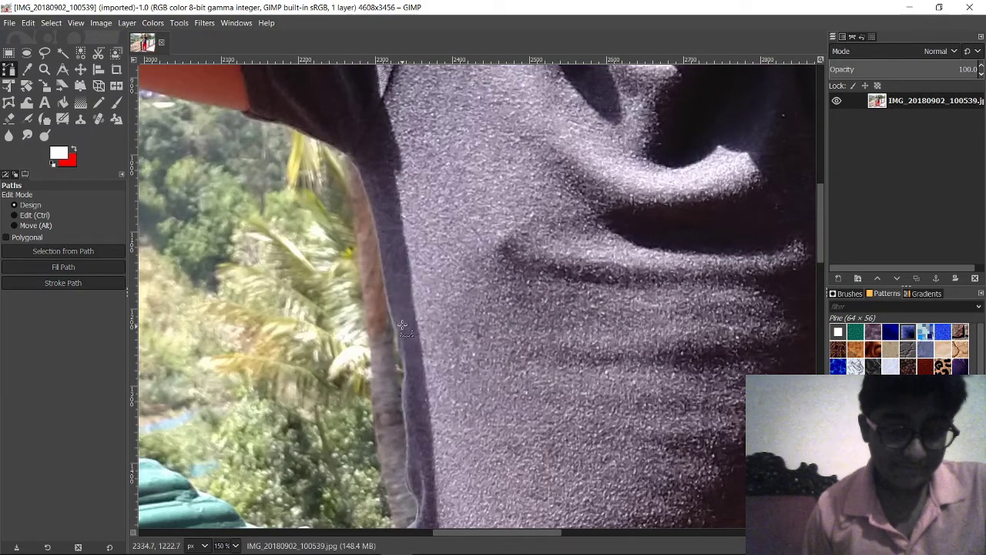
Step: Start the outline near the shirt edge, undoing the misplaced points and bent segment
left_click(344, 156)
scroll(347, 158, "down", 2)
scroll(347, 158, "right", 1)
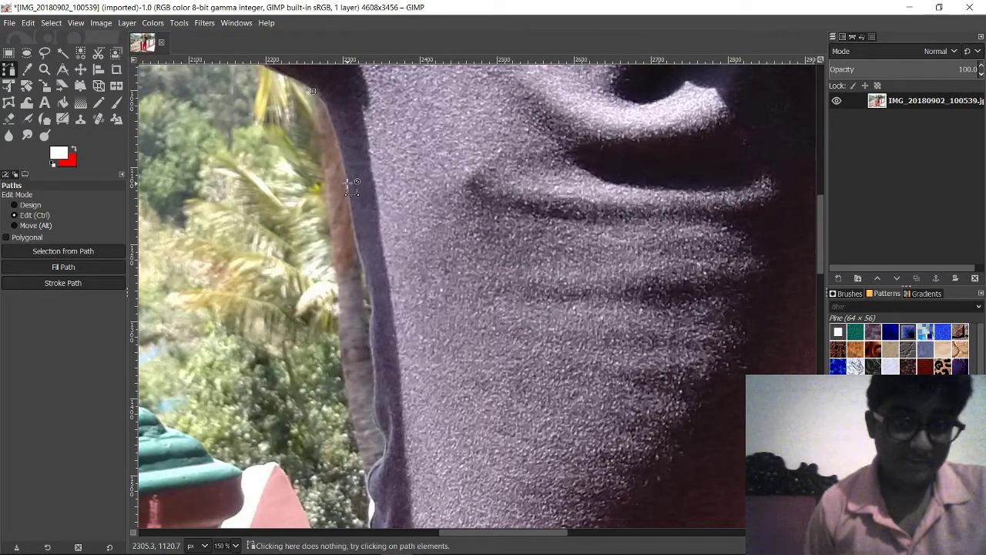
left_click(343, 142)
key("ctrl+z")
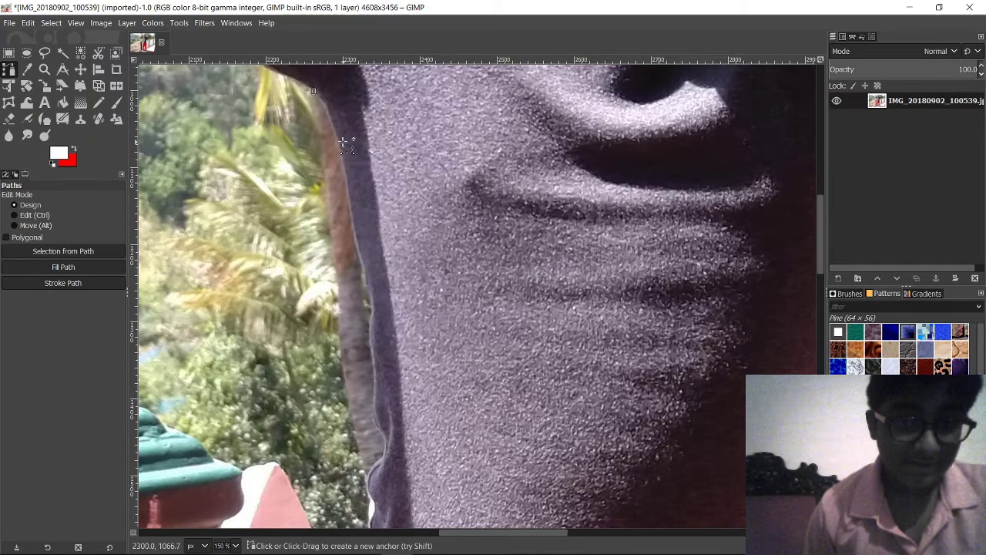
left_click_drag(347, 152, 468, 329)
key("ctrl+z")
key("ctrl+z")
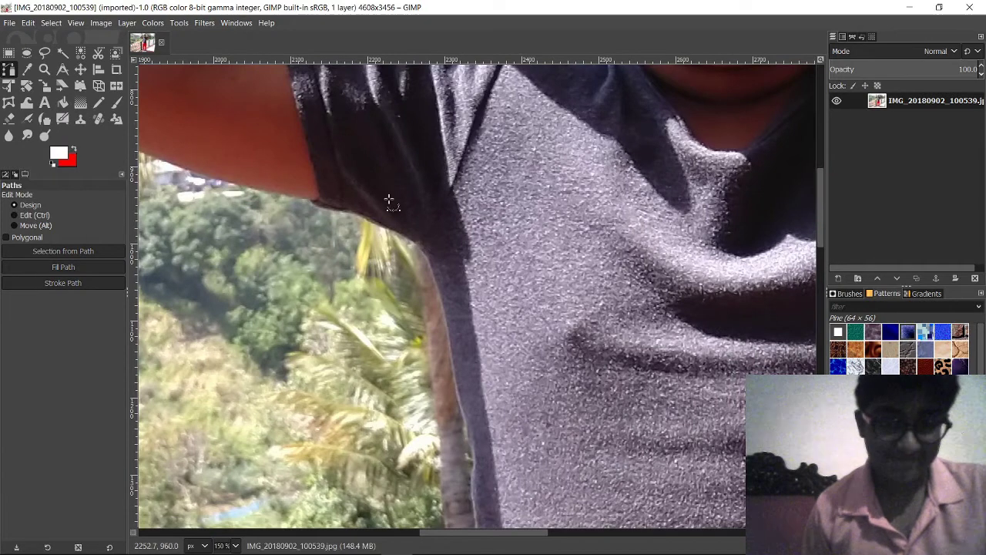
left_click_drag(390, 205, 353, 288)
scroll(353, 288, "down", 1)
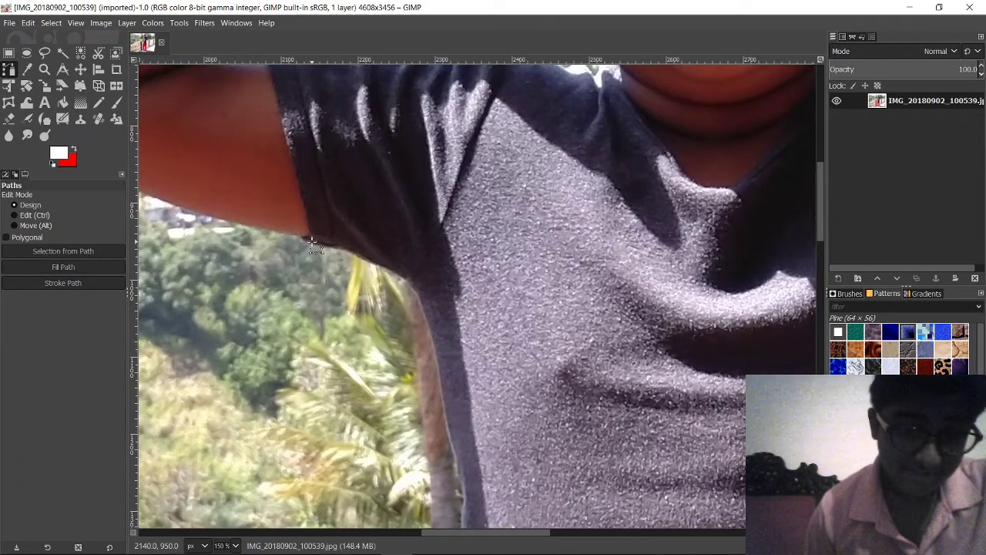
Step: Trace curved anchors from the sleeve's lower edge along the underarm and down the shirt's side
left_click(311, 242)
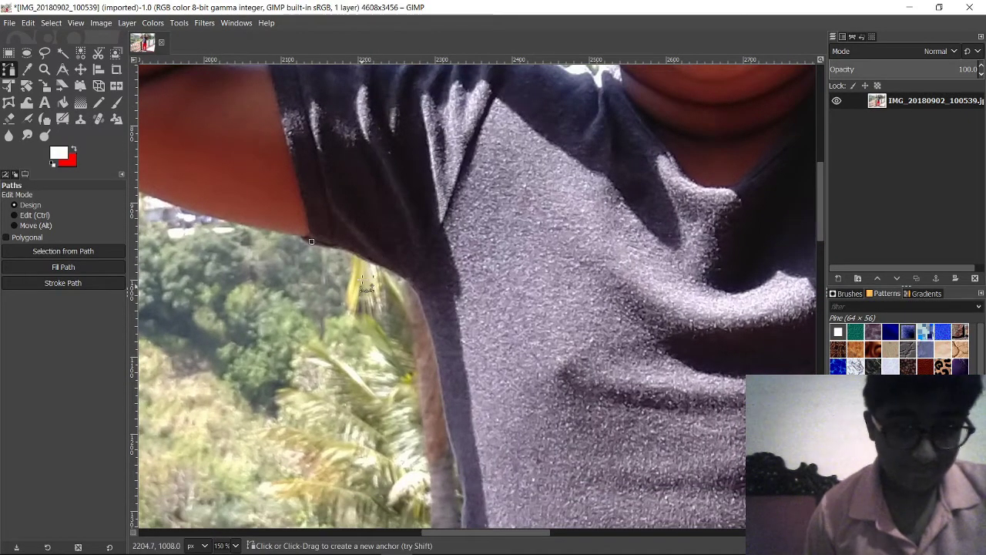
left_click(356, 252)
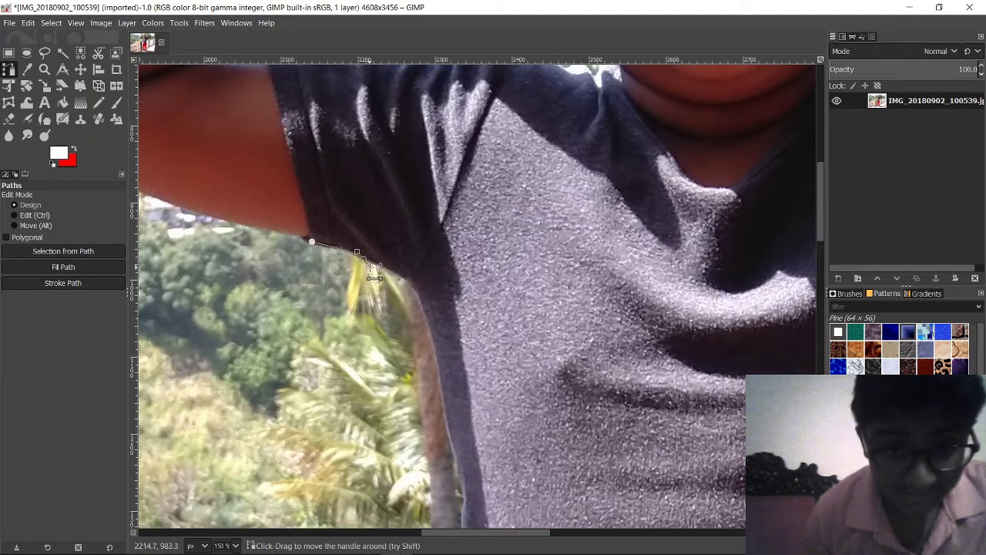
left_click_drag(372, 263, 363, 196)
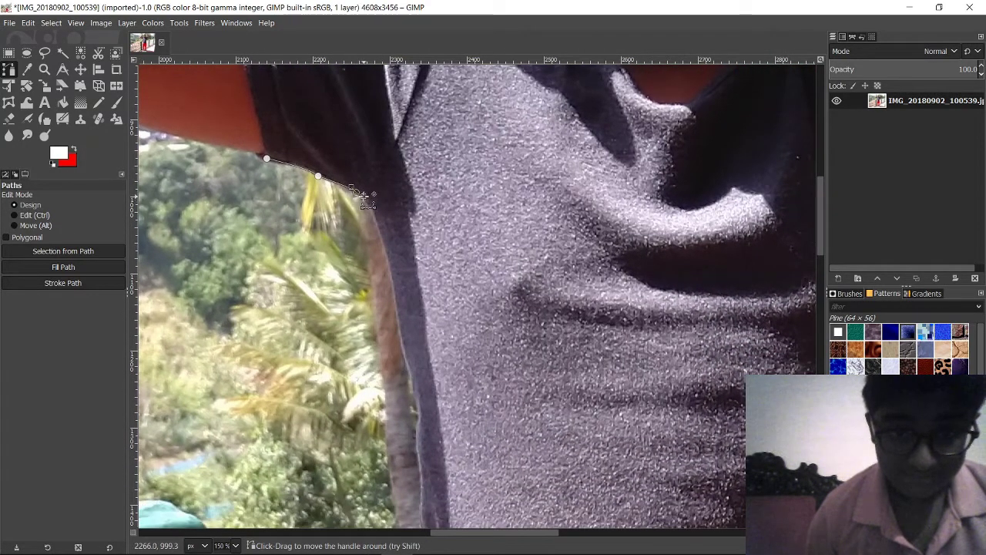
scroll(364, 198, "down", 2)
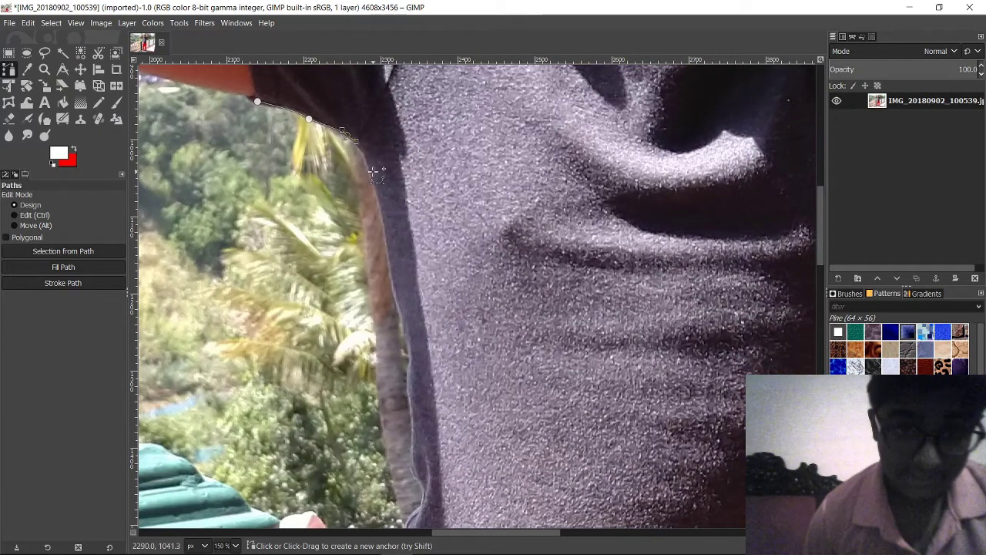
left_click_drag(377, 193, 380, 156)
scroll(390, 231, "down", 1)
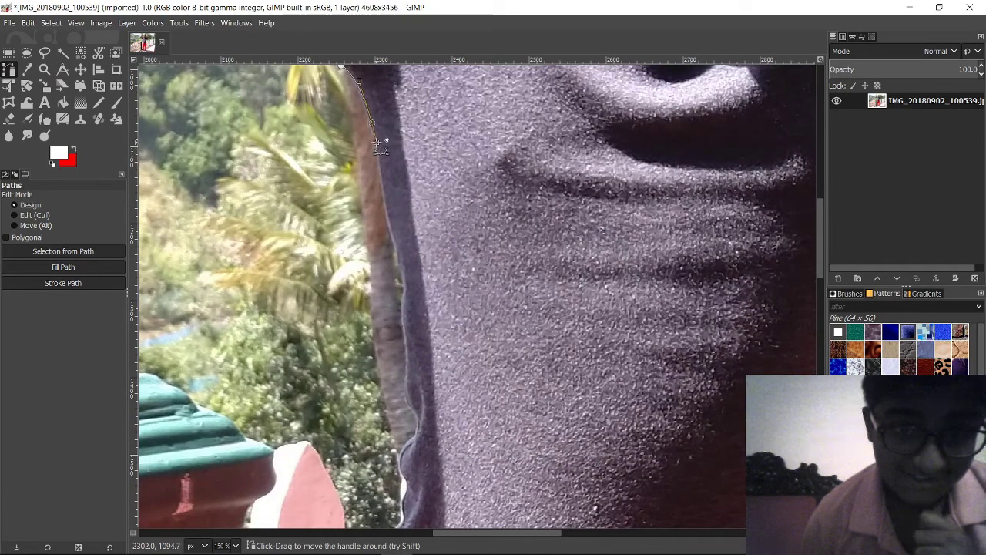
scroll(374, 134, "down", 3)
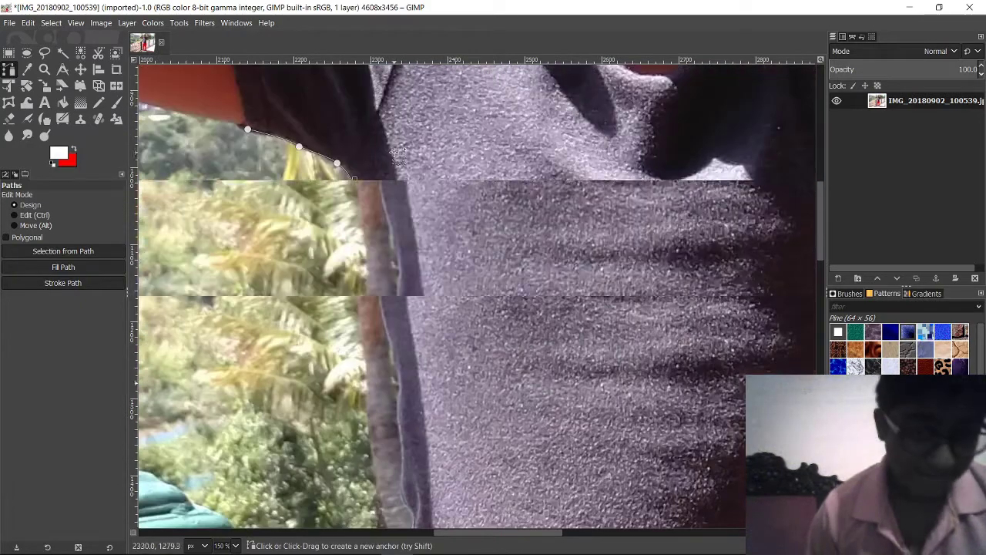
left_click_drag(368, 223, 351, 244)
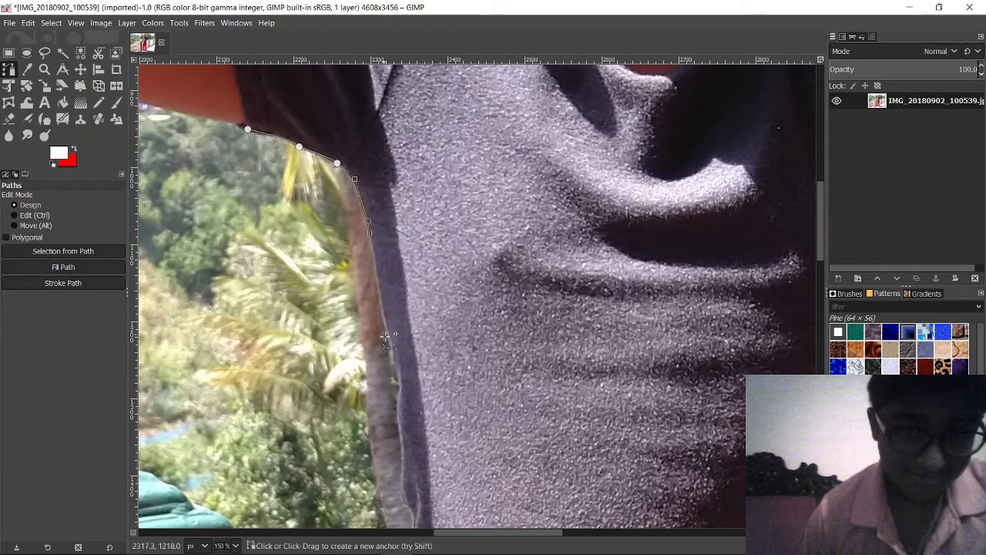
left_click_drag(379, 283, 383, 292)
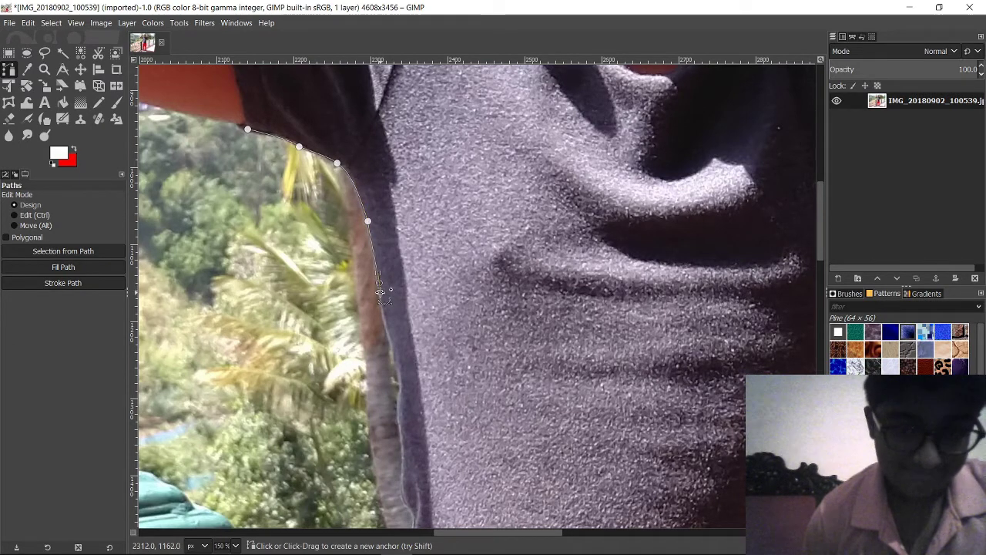
scroll(380, 231, "down", 5)
scroll(380, 200, "up", 3)
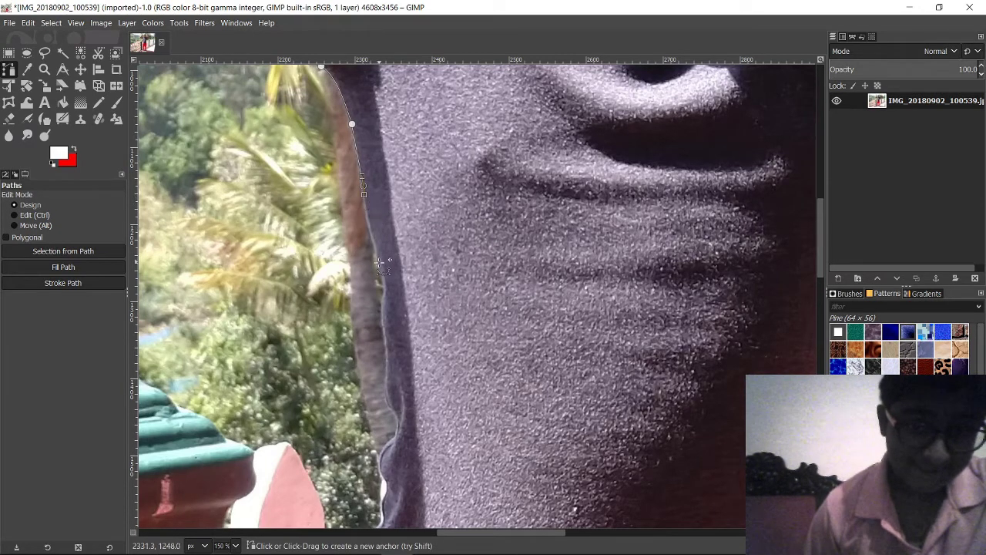
mouse_move(384, 286)
left_mouse_down()
mouse_move(417, 351)
mouse_move(383, 292)
left_mouse_up()
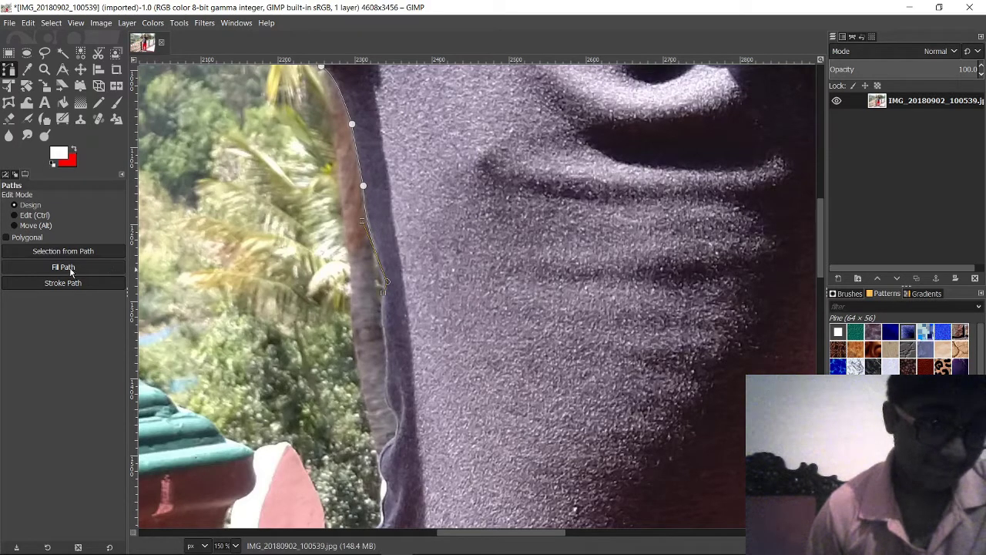
Step: Add the next anchor further down the shirt's side
scroll(330, 191, "down", 8)
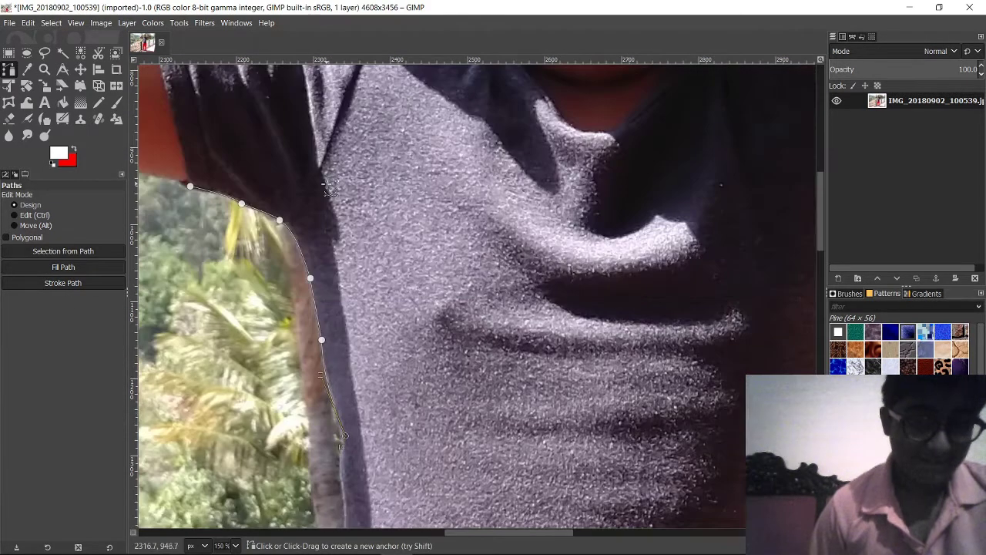
scroll(330, 191, "up", 3)
scroll(334, 191, "up", 2)
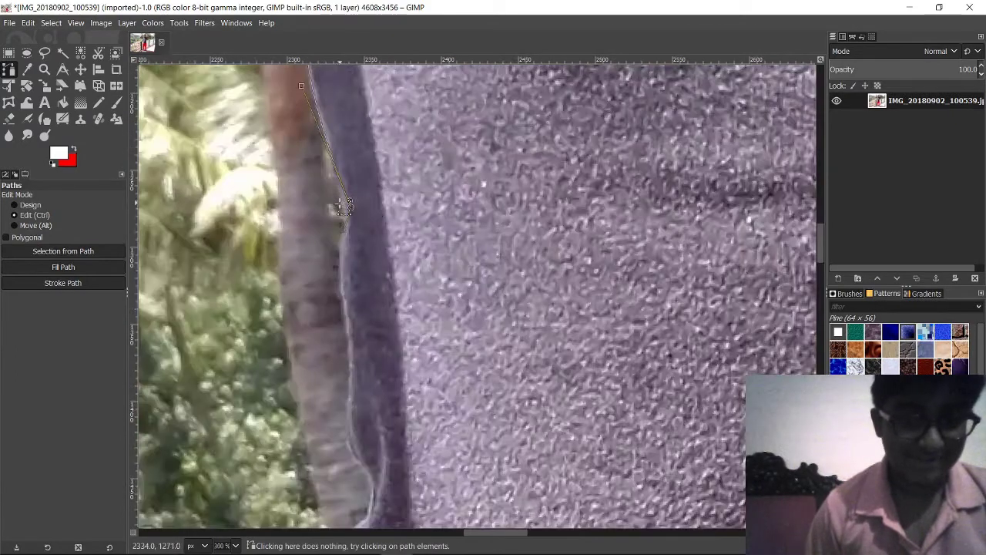
left_click(347, 220)
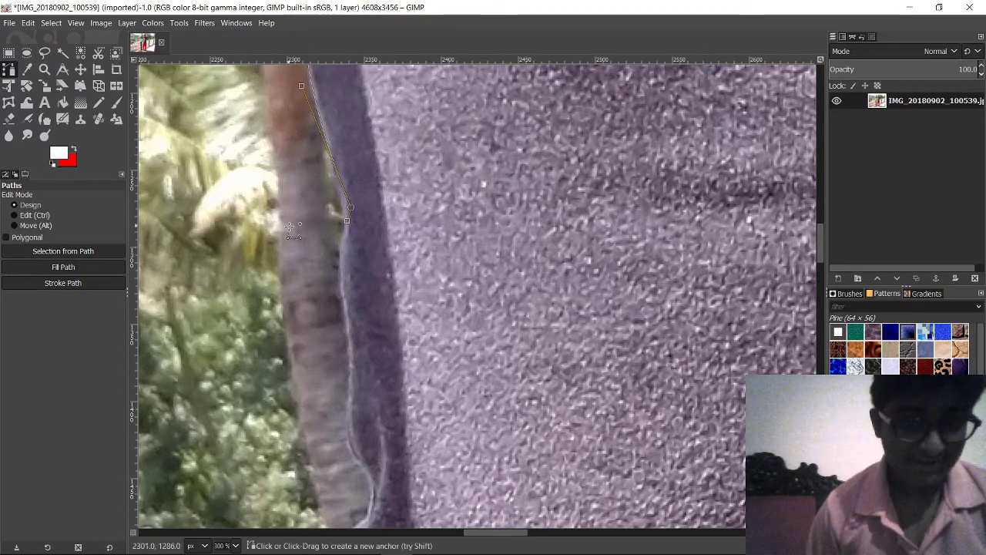
scroll(470, 204, "down", 1, "ctrl")
scroll(470, 204, "down", 1, "ctrl")
scroll(469, 197, "down", 3)
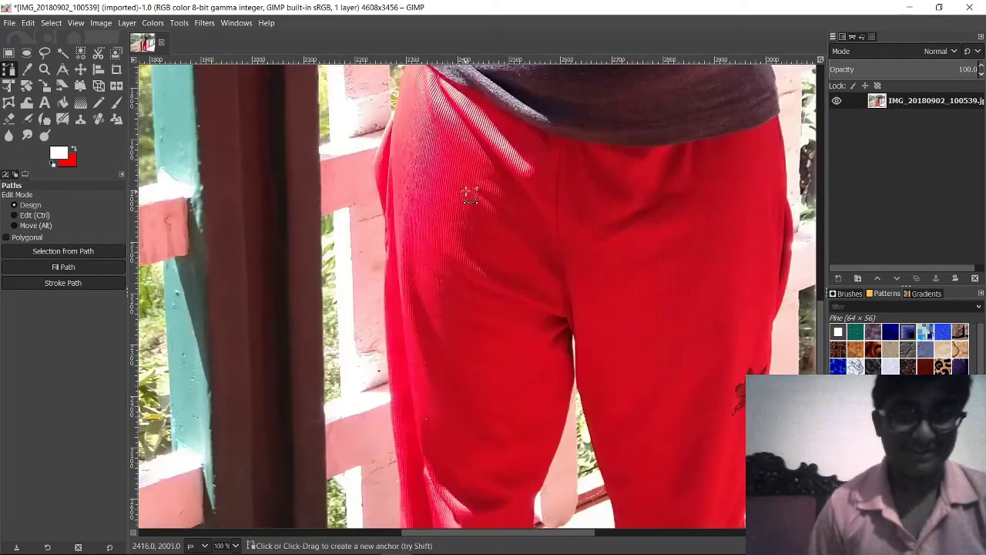
scroll(469, 197, "up", 6)
scroll(468, 191, "down", 3)
scroll(470, 196, "up", 5)
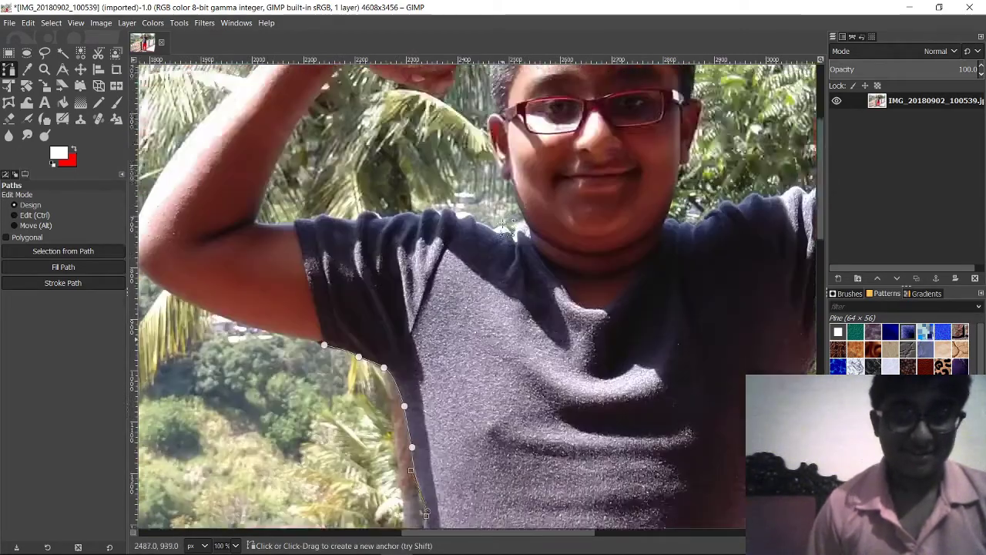
scroll(563, 202, "down", 5)
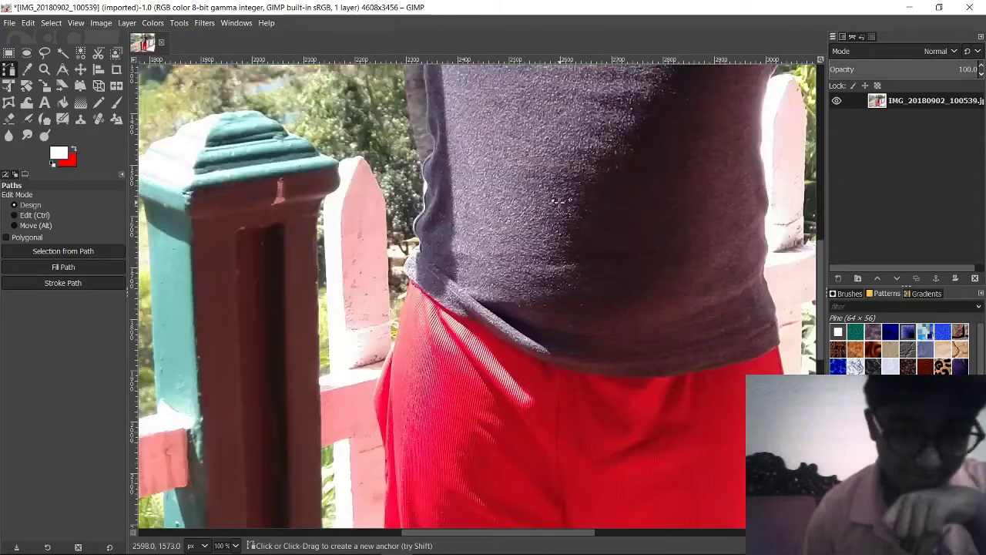
scroll(478, 202, "up", 2)
scroll(478, 202, "down", 2)
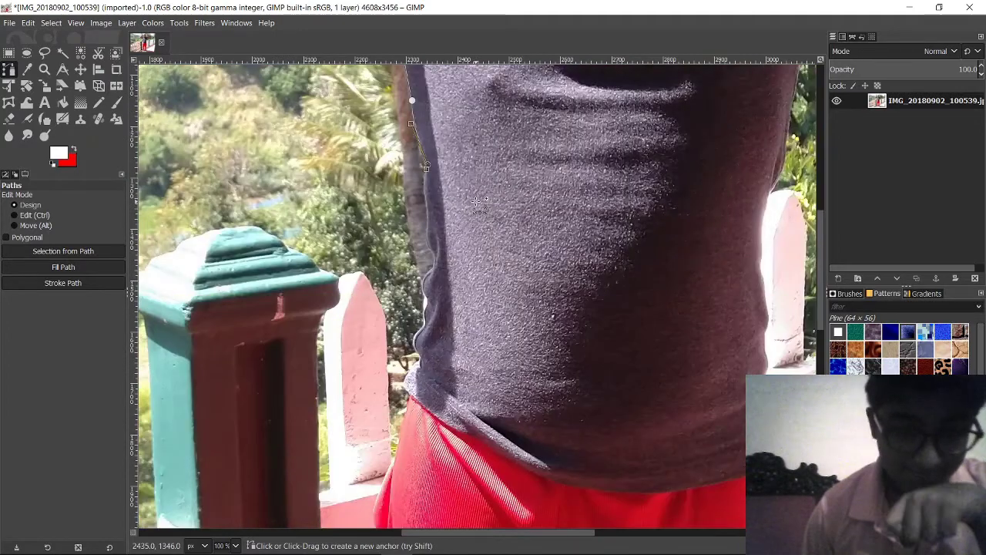
scroll(479, 202, "up", 3)
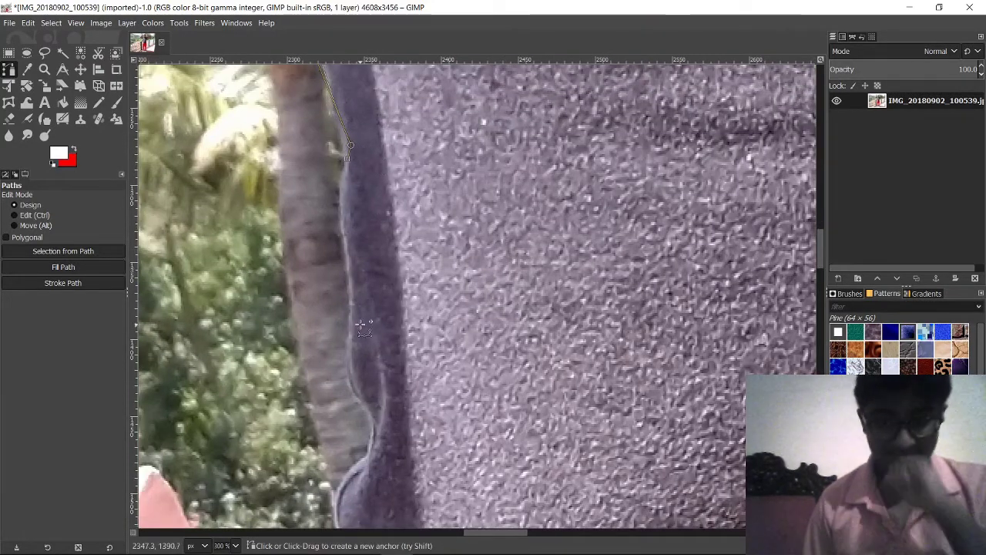
scroll(361, 327, "down", 8)
scroll(396, 331, "up", 6)
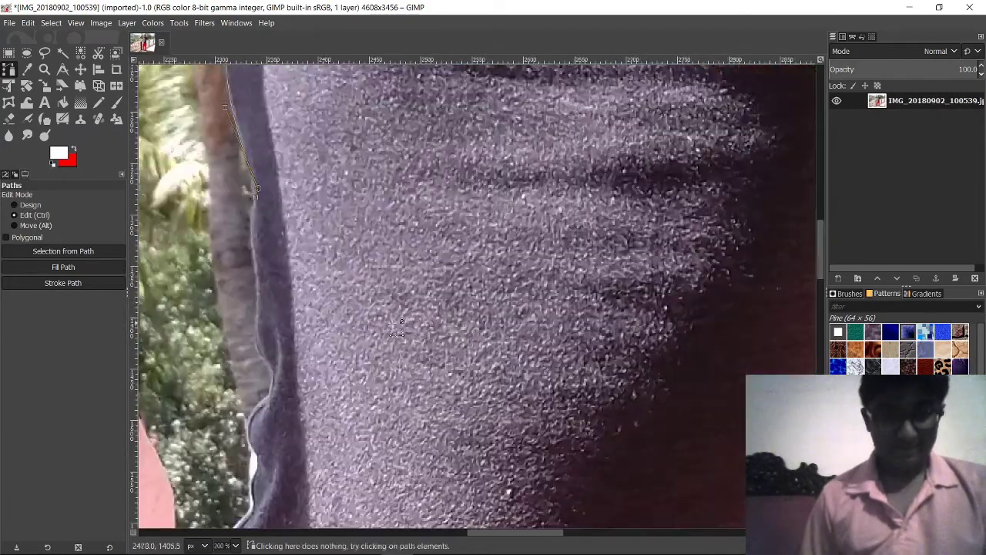
scroll(396, 332, "up", 2)
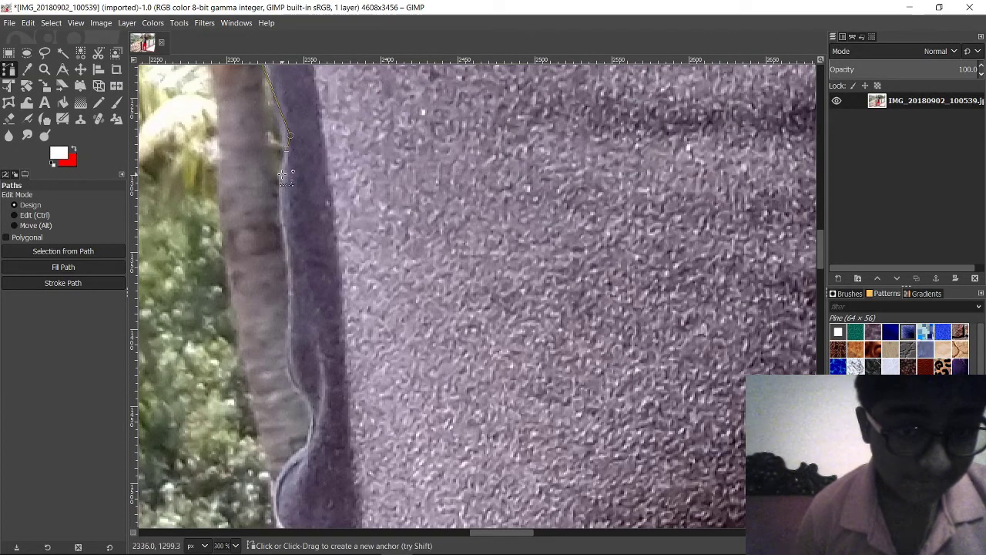
Step: Place several curved anchors following the shirt edge down beside the tree trunk
left_click_drag(281, 176, 284, 185)
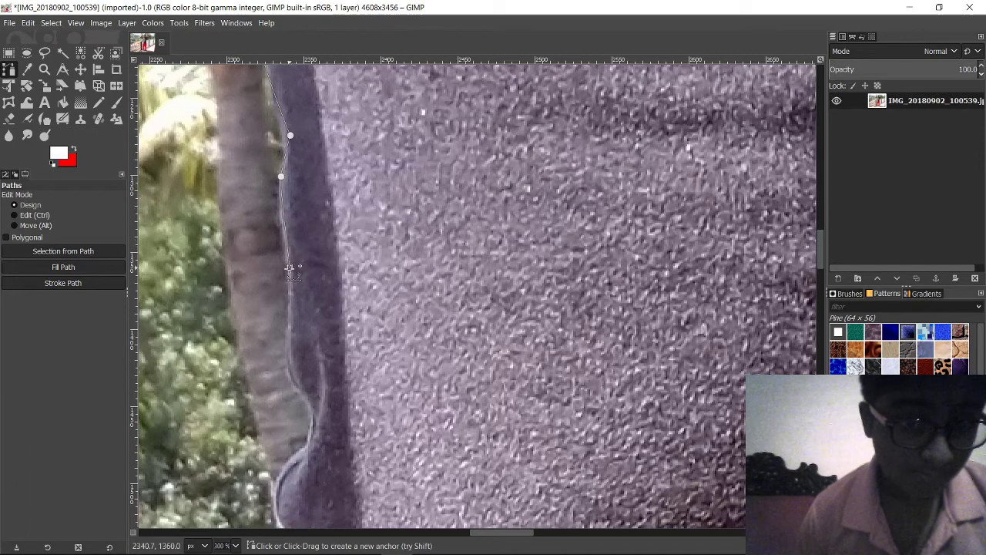
left_click_drag(290, 268, 302, 297)
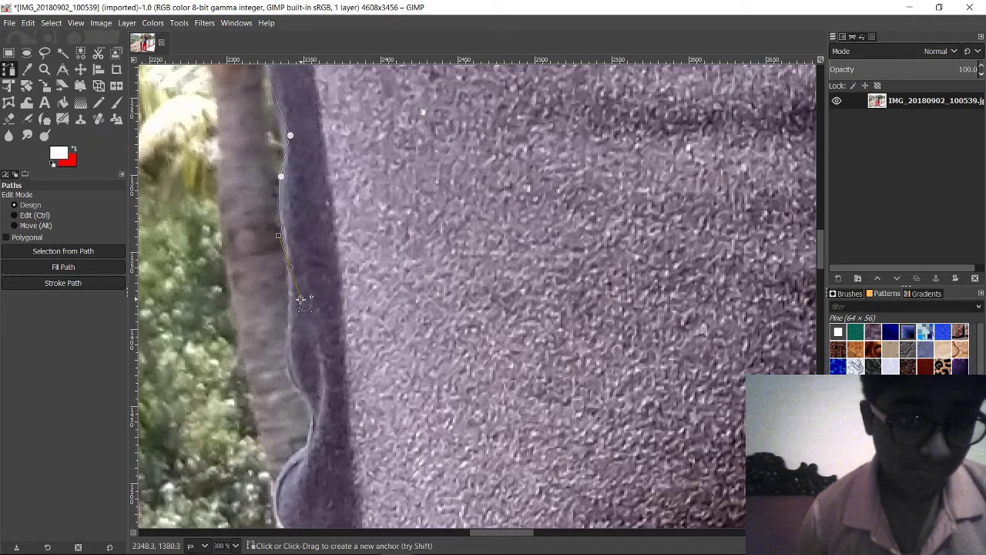
key("space")
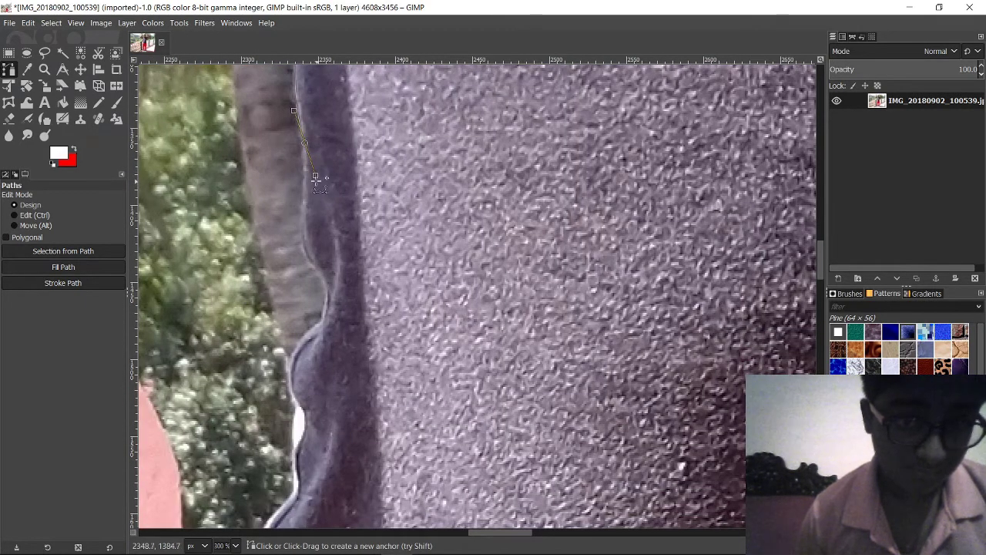
left_click(304, 163)
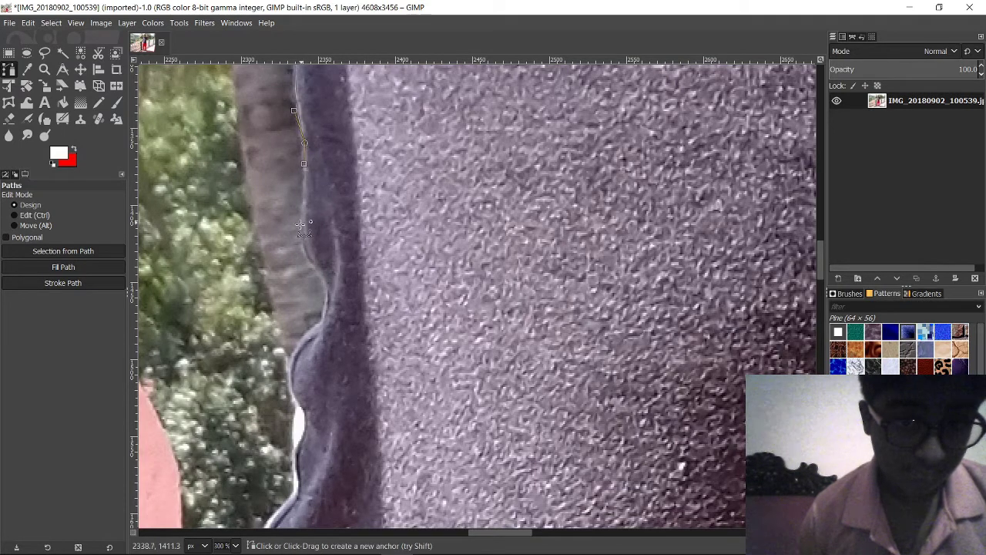
left_click_drag(303, 242, 309, 258)
scroll(308, 232, "down", 3)
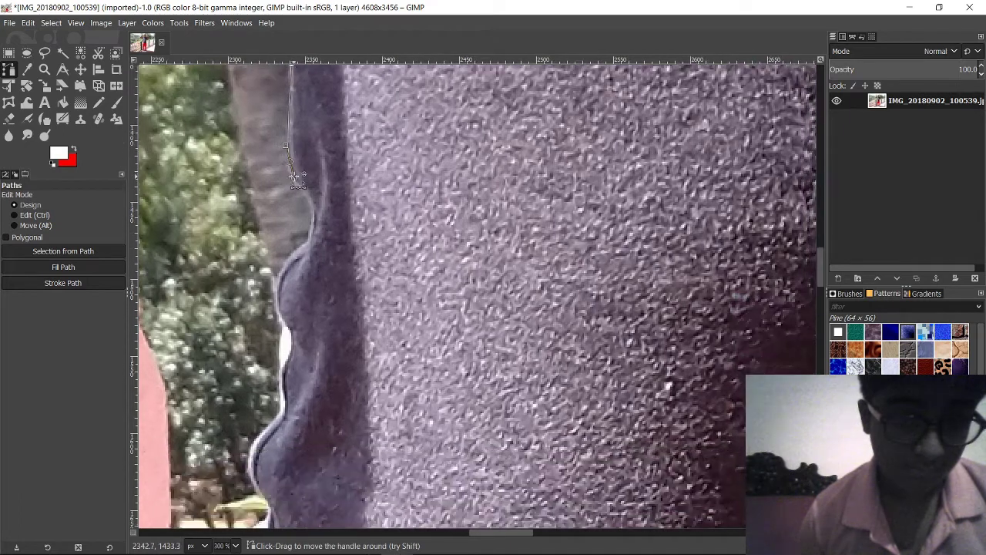
left_click_drag(313, 199, 338, 240)
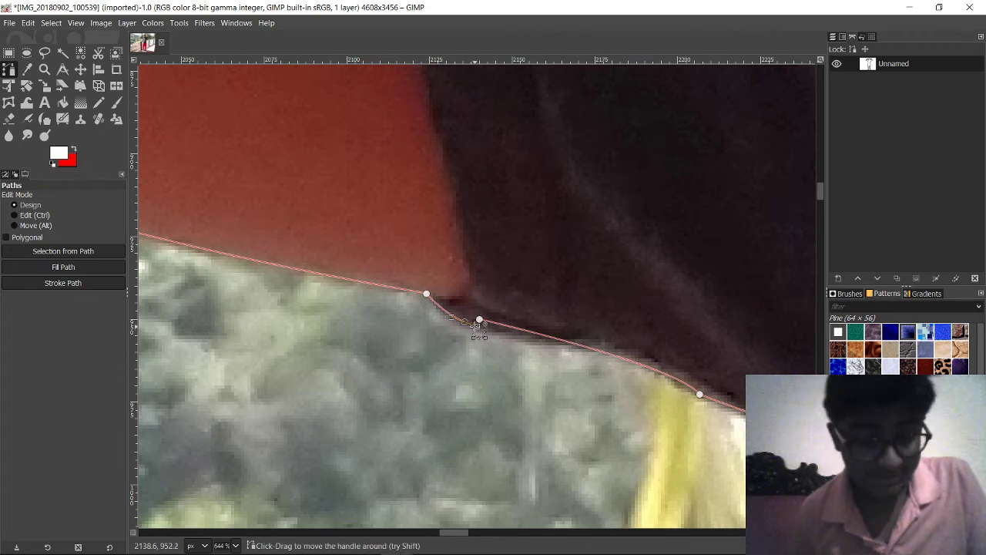
Step: Move the anchor at the path's break onto the shirt edge and link the loose endpoint
key("alt")
key("alt+c")
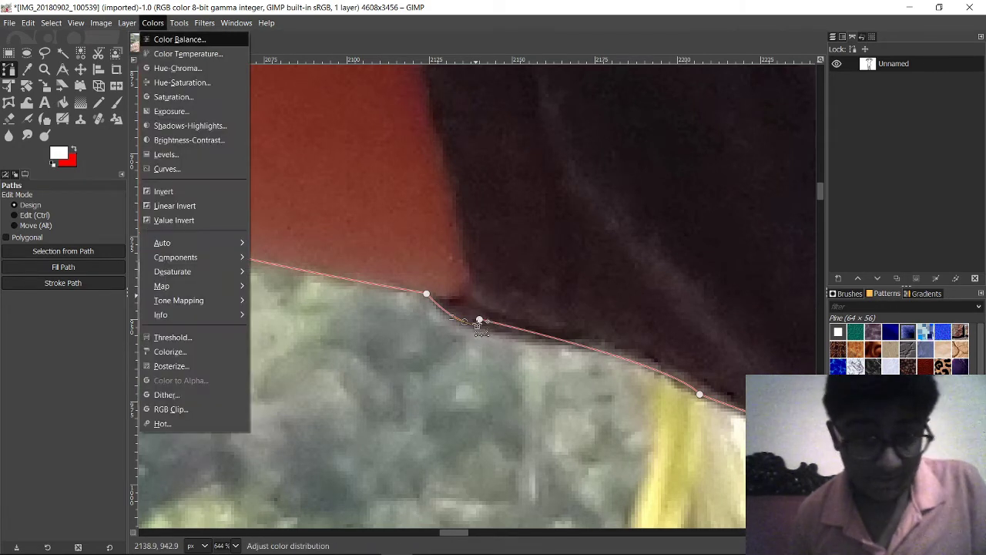
key("Escape")
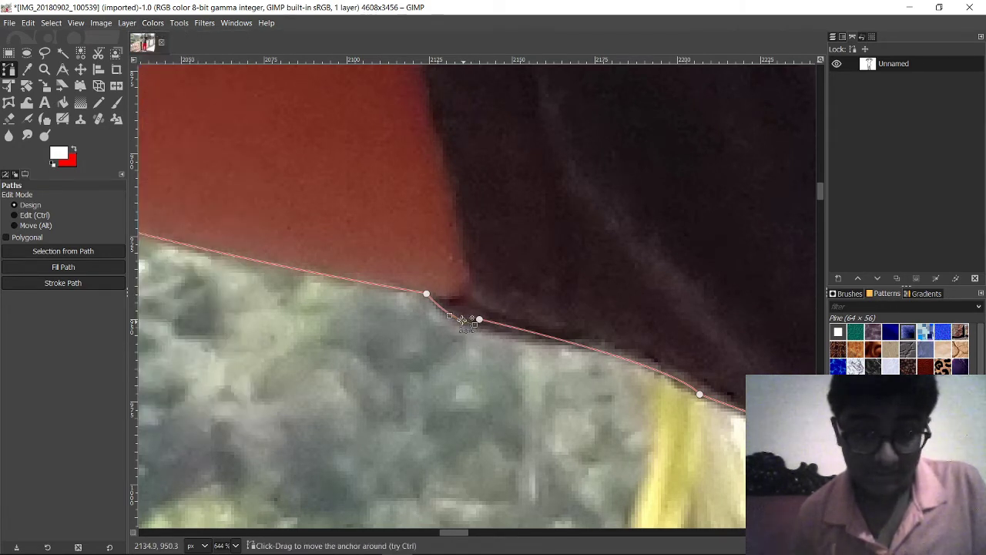
left_click(466, 321)
scroll(466, 321, "up", 6)
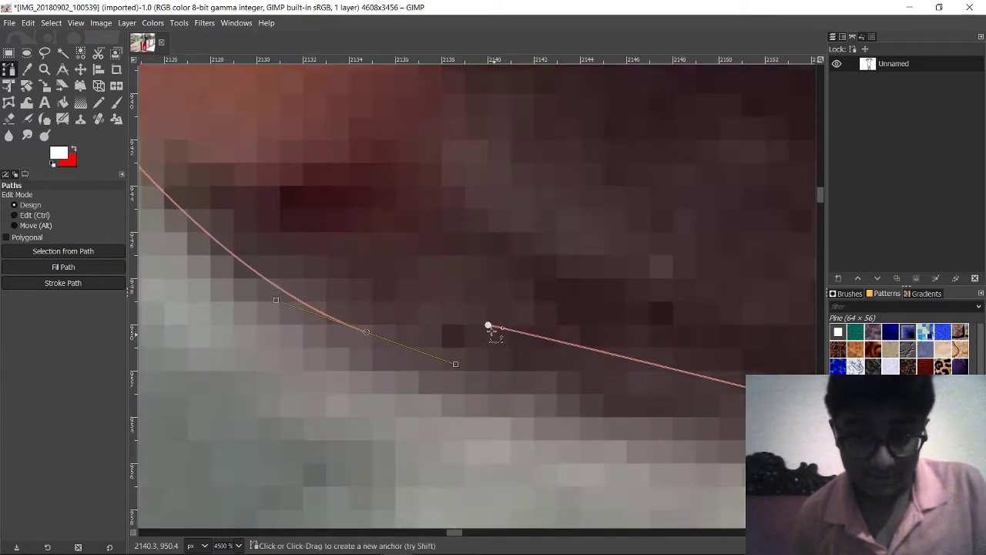
left_click_drag(489, 327, 484, 354)
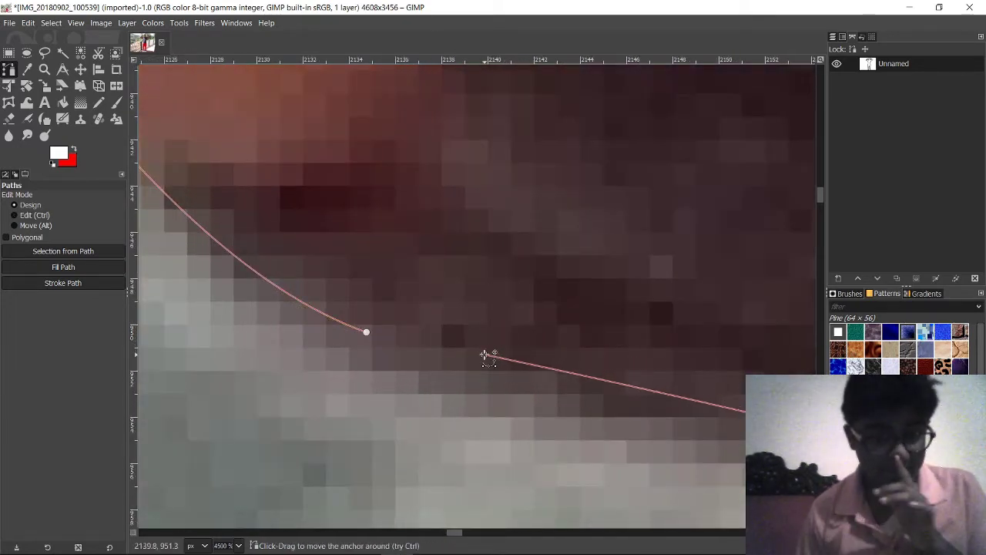
left_click(367, 332)
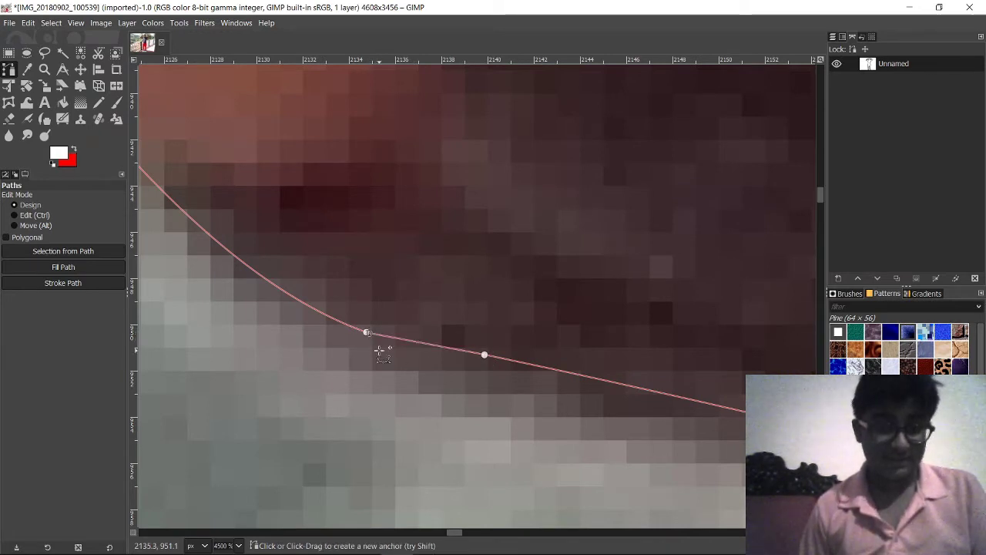
left_click(368, 333)
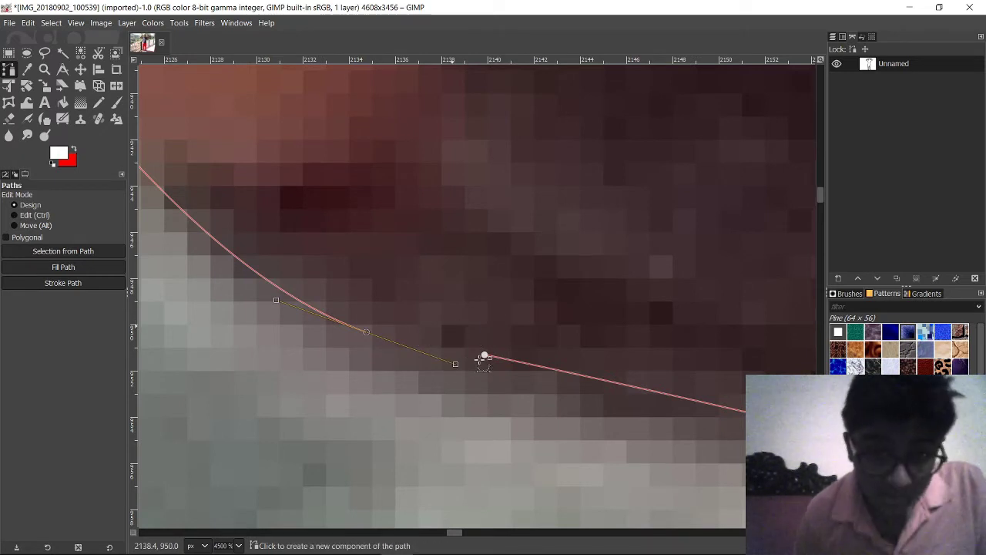
Step: Ctrl-connect the endpoint to close the gap and reshape the segment along the shirt edge
key("ctrl")
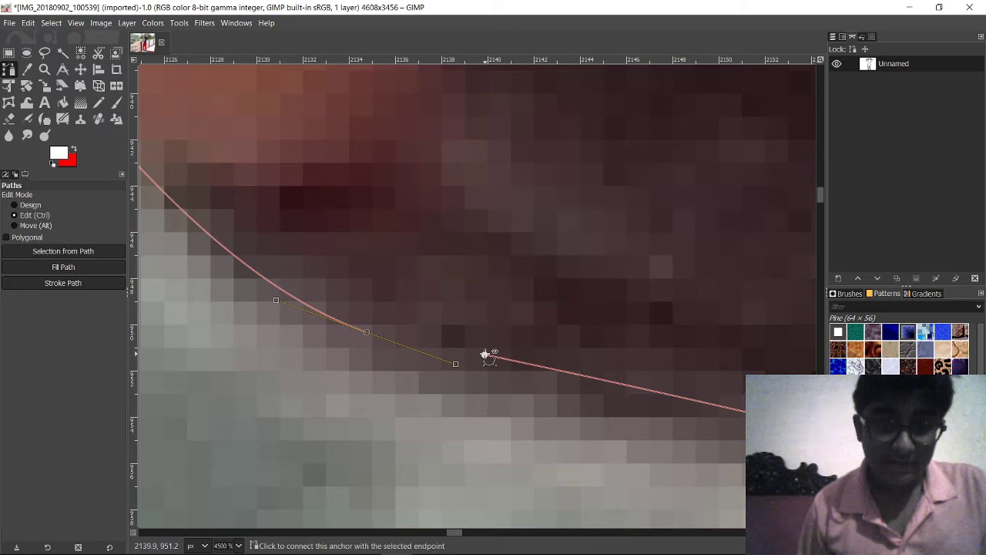
left_click(485, 355, "ctrl")
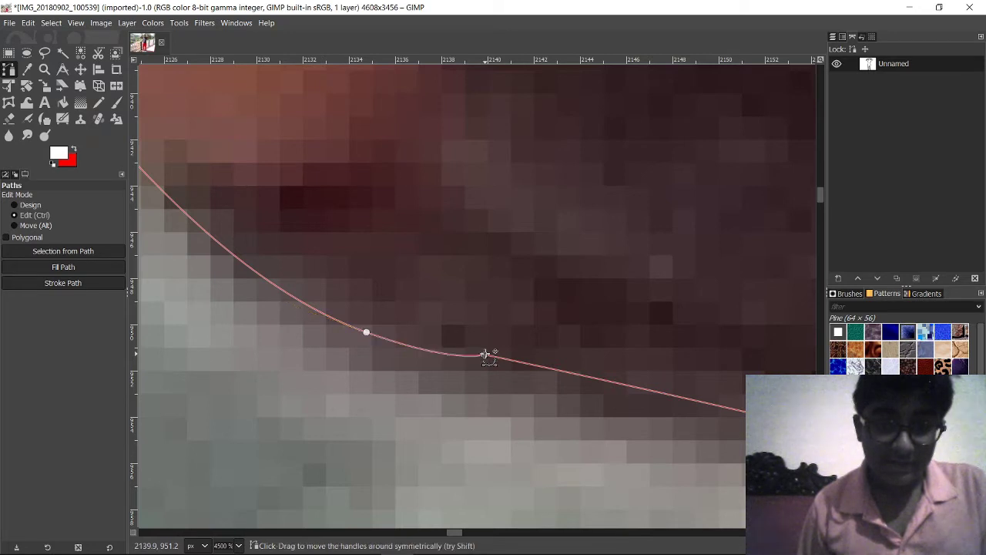
left_click(366, 332)
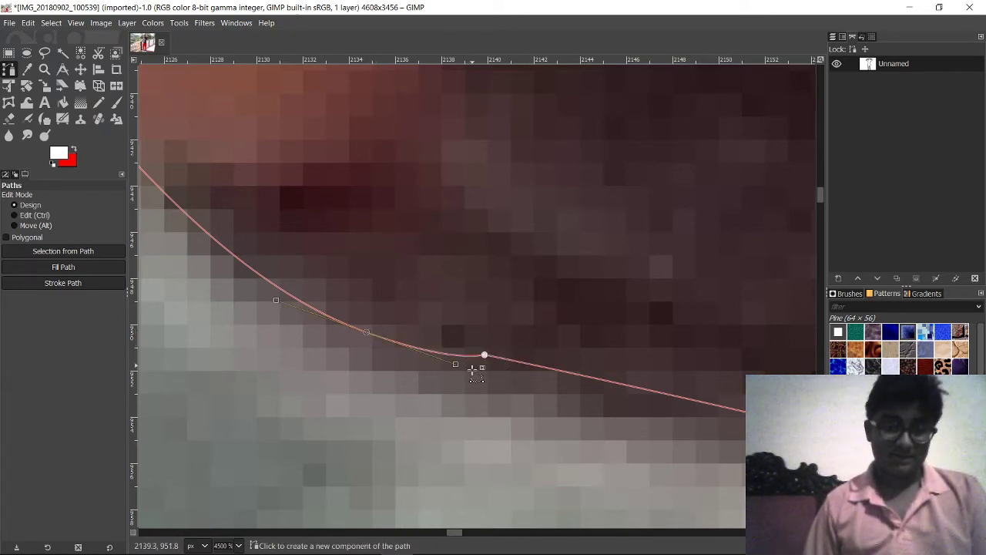
left_click_drag(455, 364, 489, 376)
key("ctrl+z")
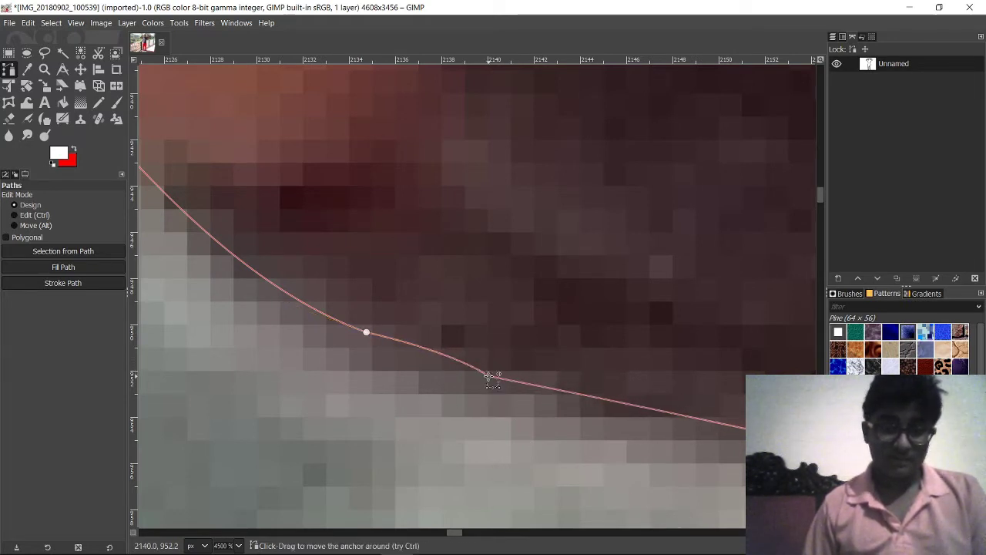
left_click_drag(374, 342, 460, 367)
scroll(460, 368, "down", 5)
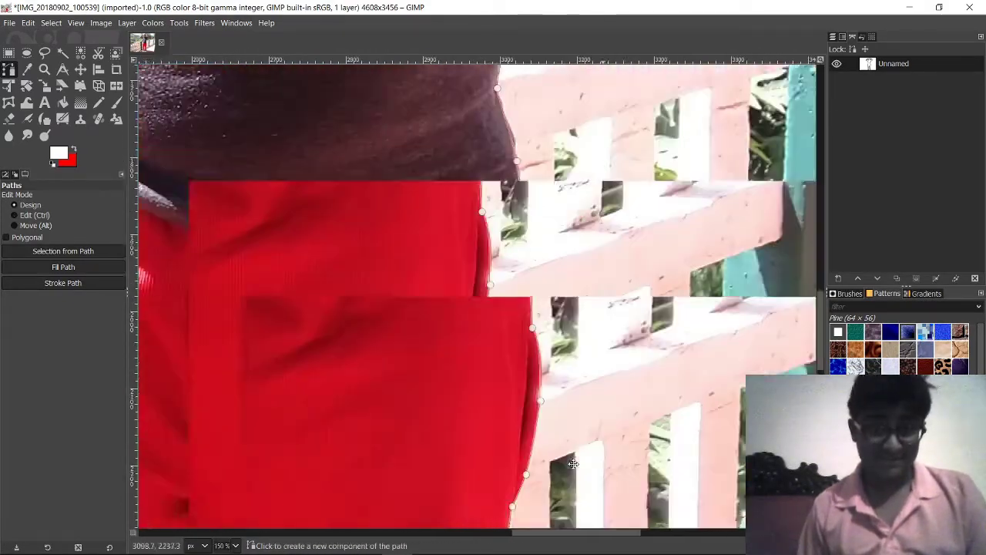
scroll(558, 369, "up", 3)
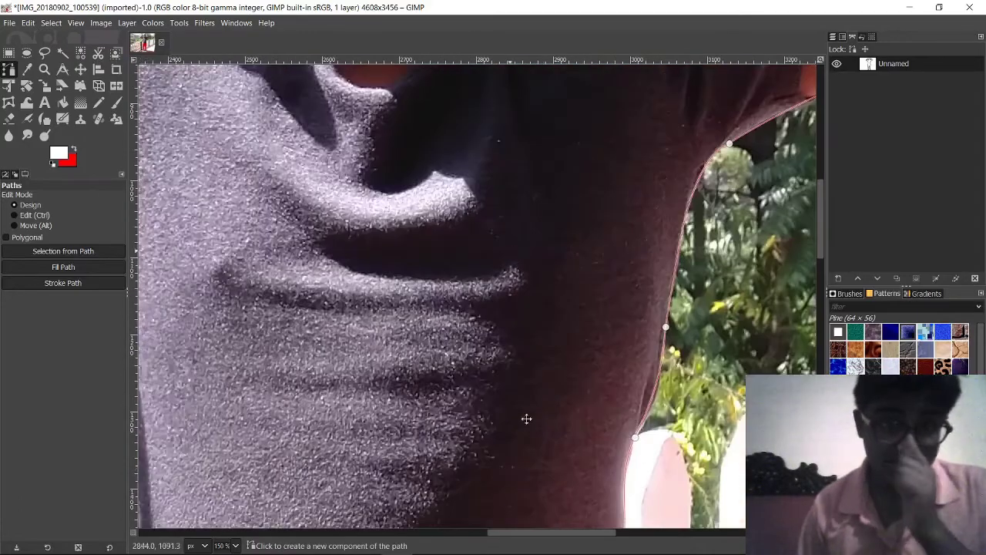
scroll(522, 361, "up", 3)
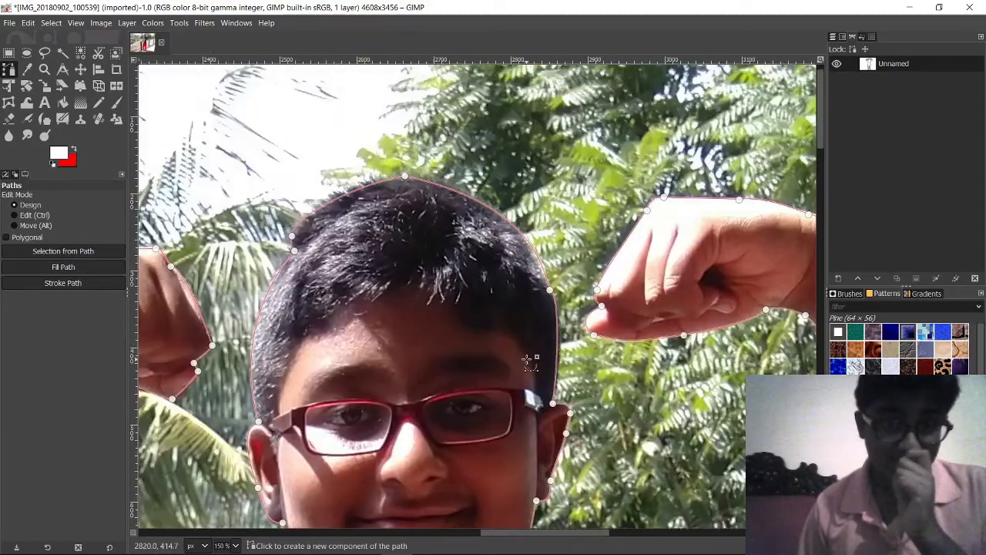
scroll(516, 401, "down", 10)
scroll(512, 397, "down", 1)
scroll(516, 393, "down", 3)
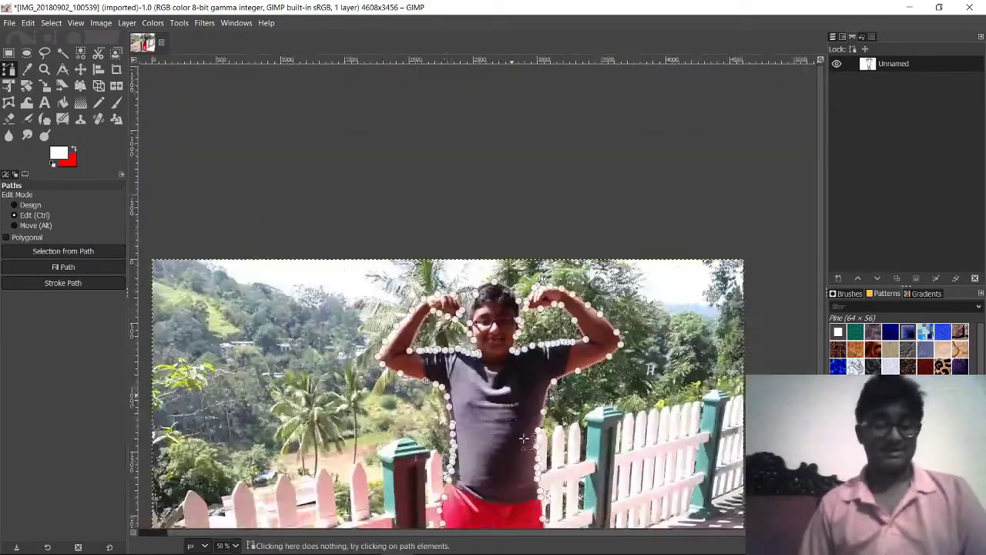
scroll(494, 317, "up", 6)
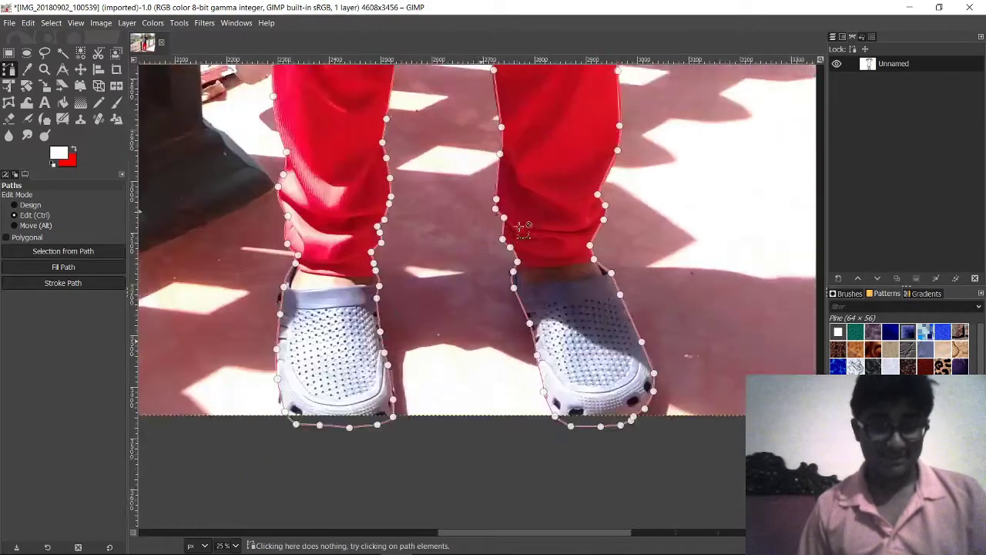
scroll(523, 447, "up", 15)
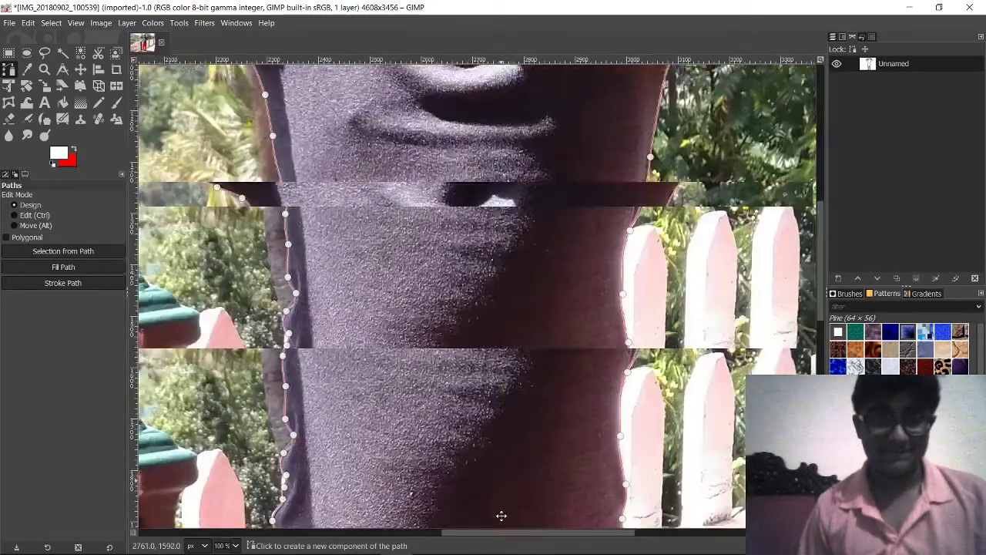
scroll(493, 262, "up", 3)
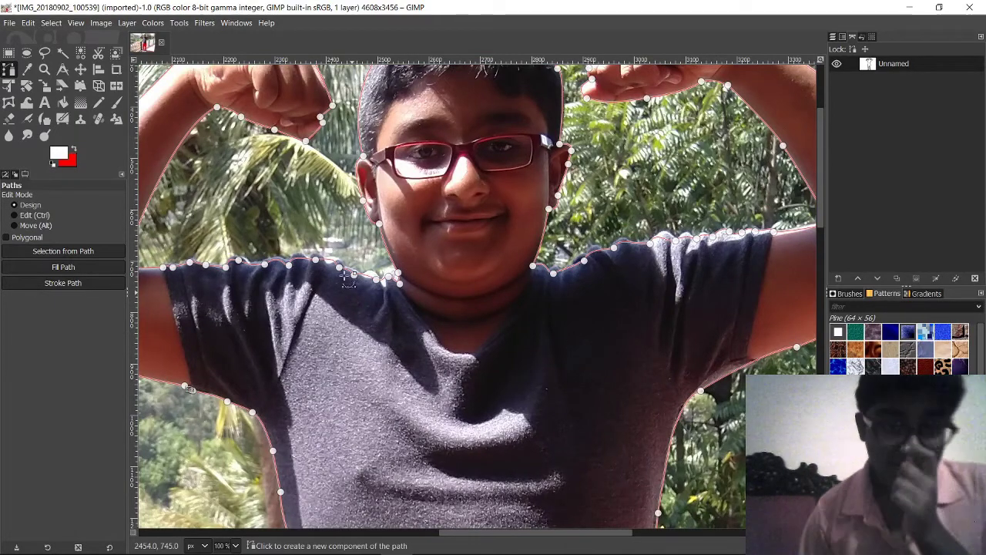
scroll(495, 213, "up", 4)
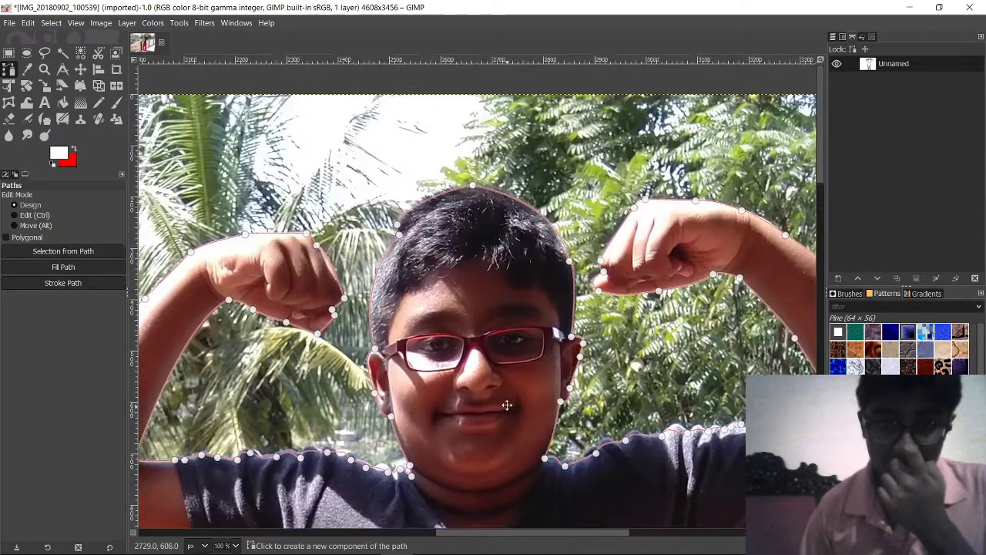
scroll(531, 173, "down", 3)
scroll(530, 173, "left", 3)
left_click_drag(625, 232, 560, 228)
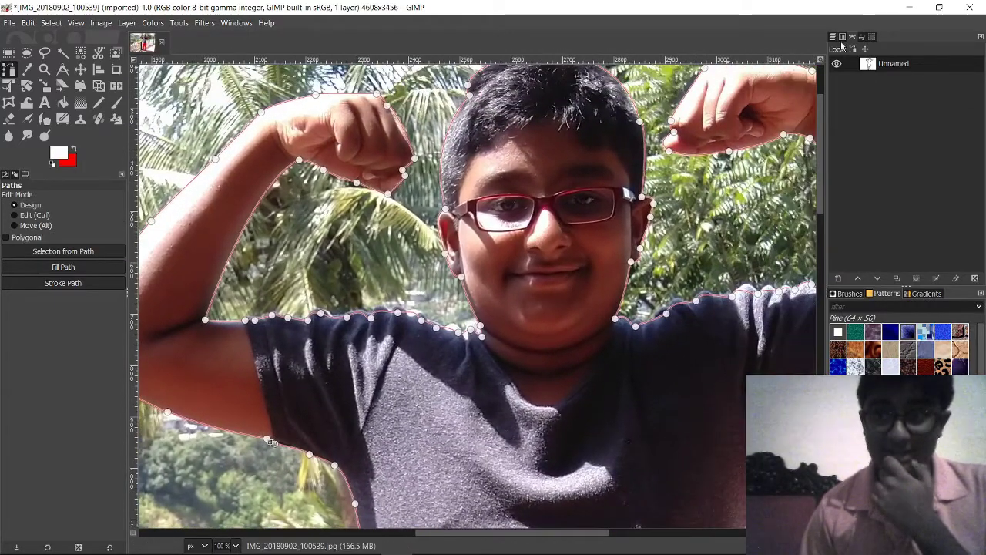
left_click(834, 36)
Step: Switch between dock tabs and check Windows > Dockable Dialogs, leaving the Layers tab showing
left_click(853, 37)
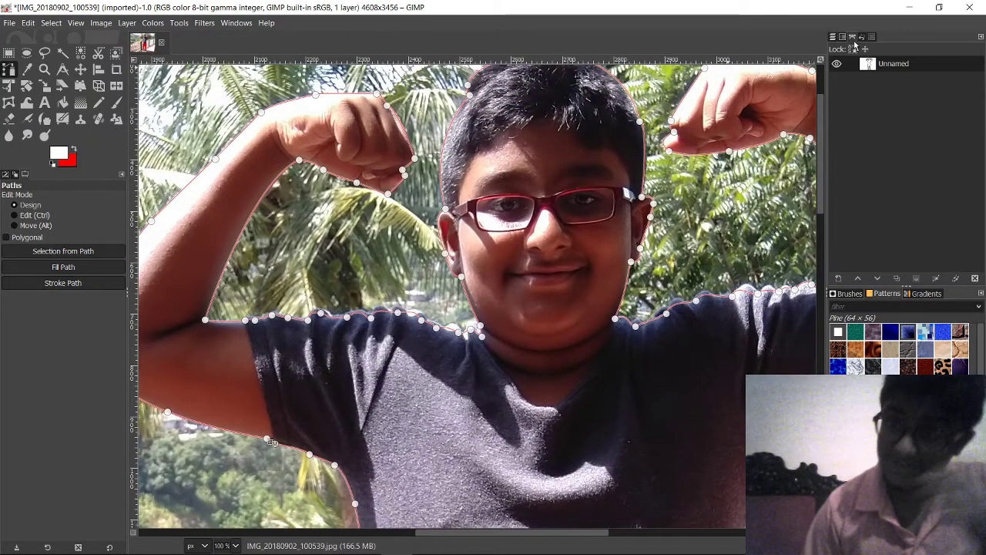
left_click(836, 37)
left_click(853, 37)
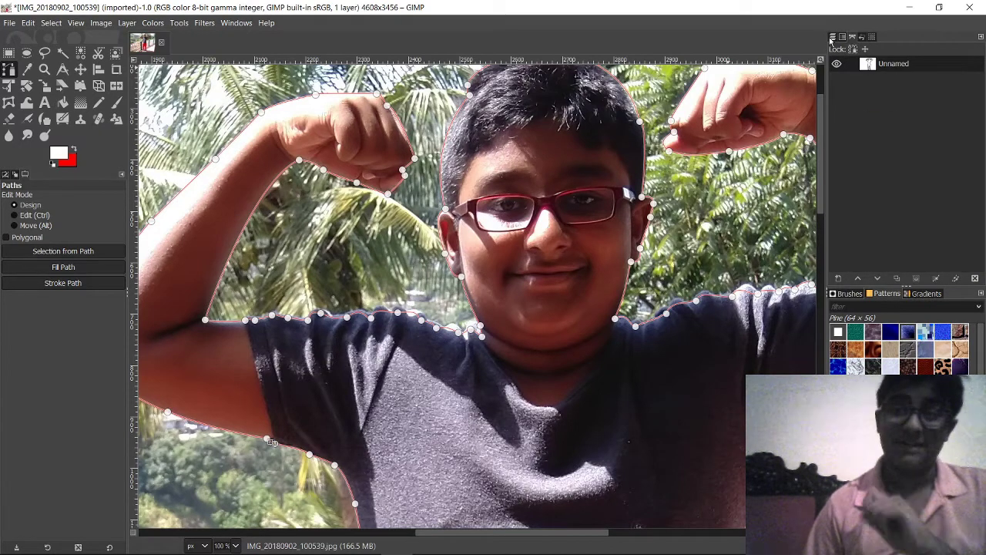
left_click(836, 37)
left_click(241, 22)
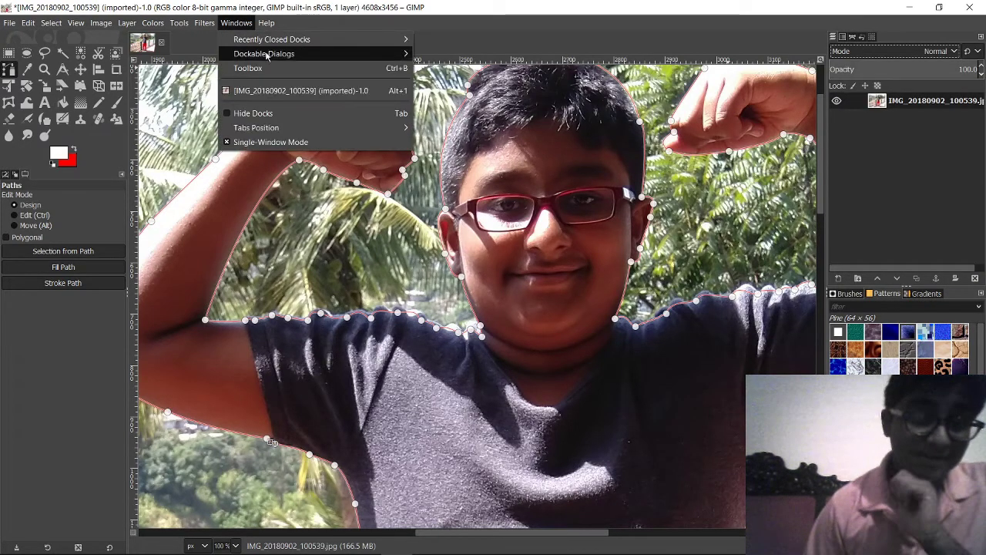
mouse_move(267, 56)
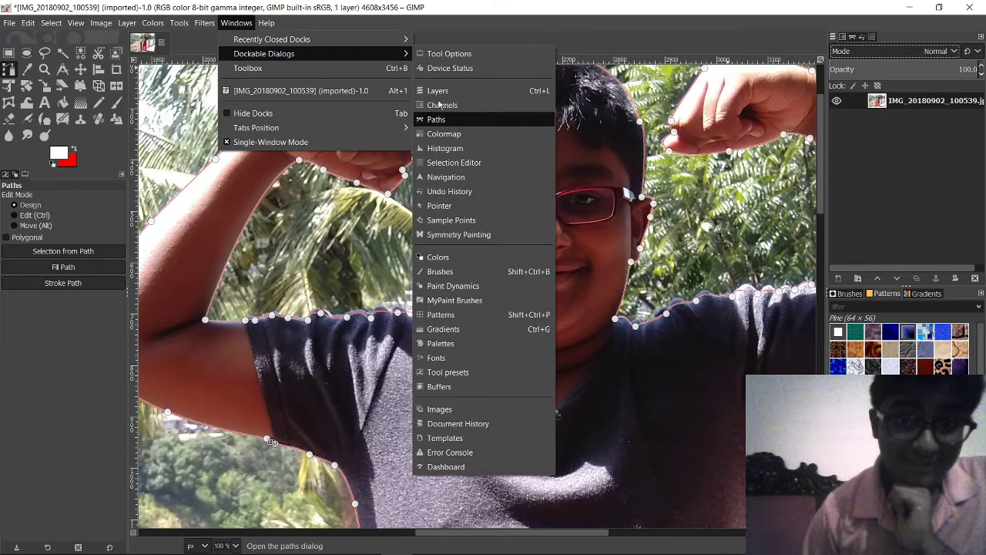
left_click(587, 235)
scroll(587, 235, "down", 5)
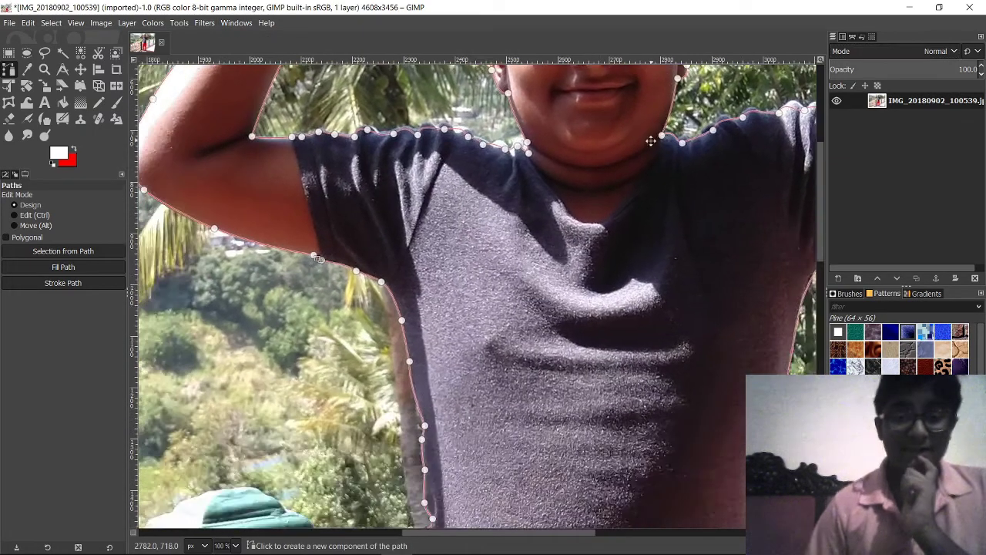
scroll(656, 130, "left", 1)
scroll(656, 130, "down", 3)
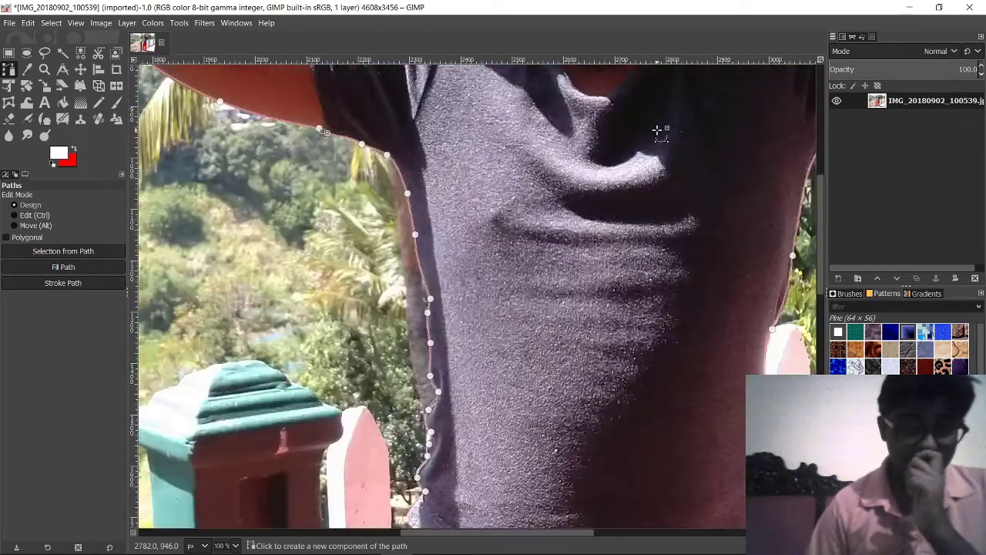
scroll(656, 129, "down", 6)
scroll(655, 146, "down", 5)
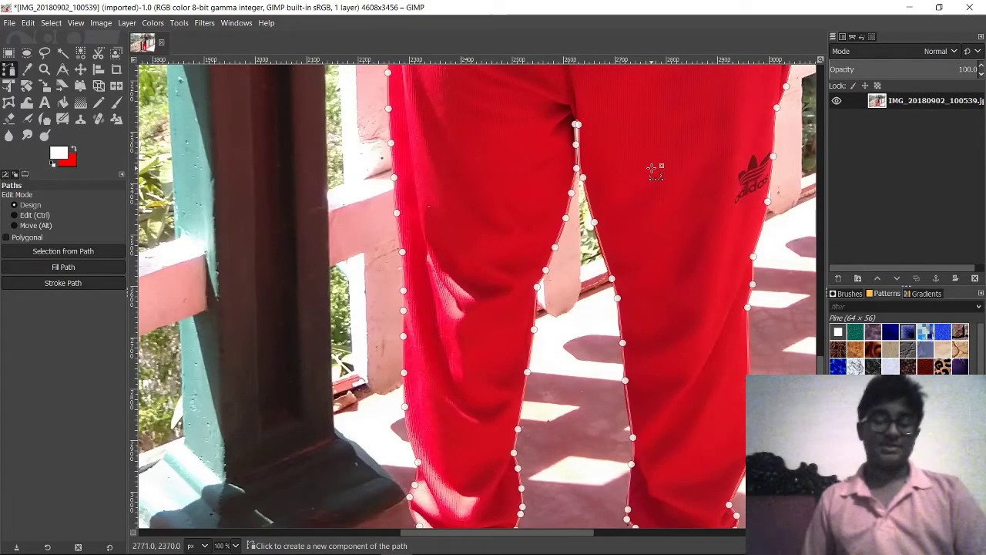
scroll(655, 220, "up", 12)
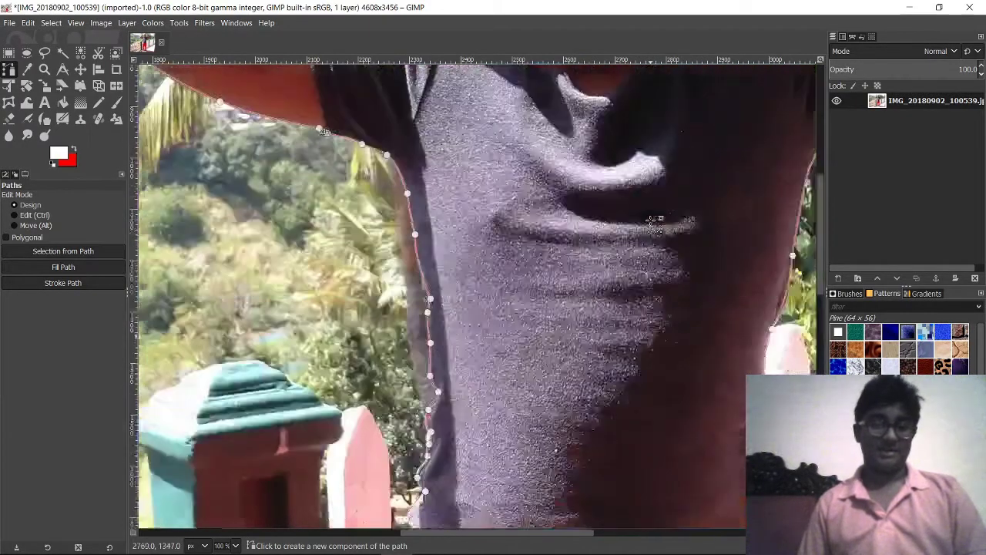
scroll(529, 187, "up", 3, "ctrl")
scroll(540, 158, "down", 3)
scroll(485, 148, "left", 5)
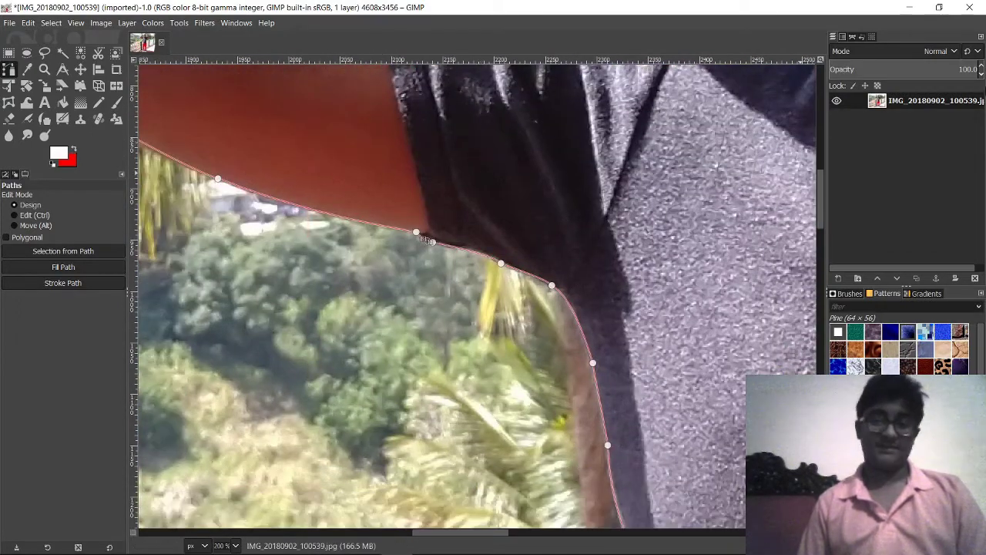
Step: Create a new path from the Paths dialog
left_click(844, 37)
left_click(854, 37)
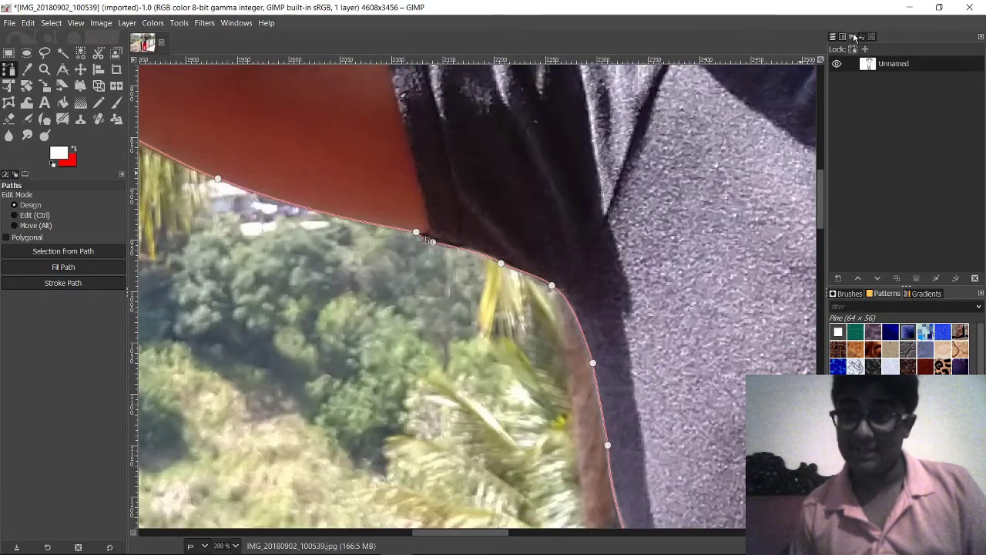
left_click(838, 279)
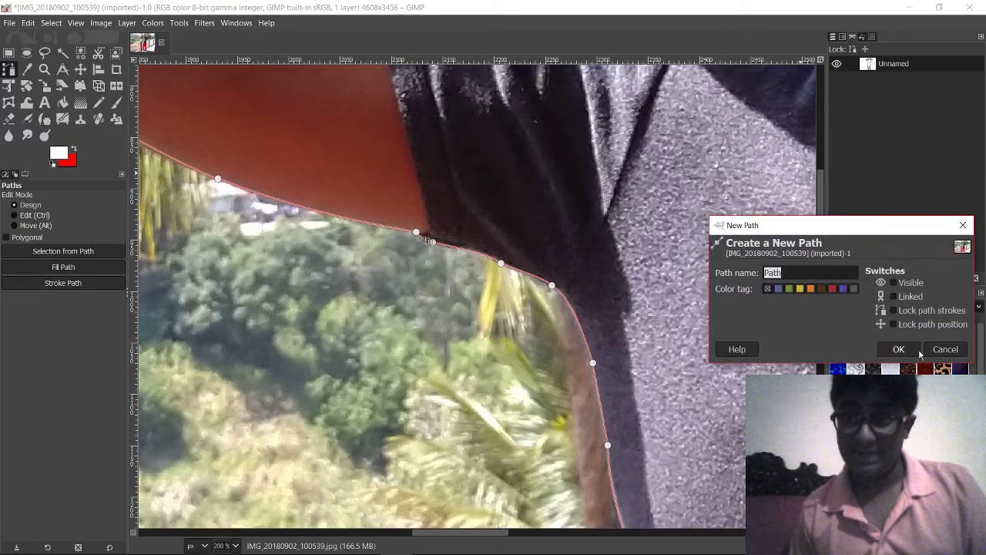
left_click(899, 349)
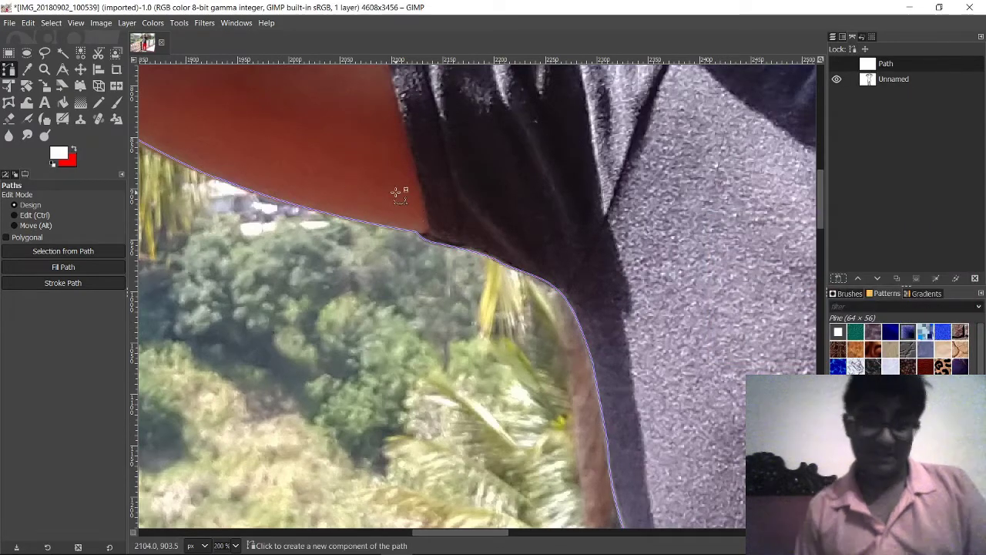
Step: Place the first curved anchor along the teal fence post's left edge
scroll(396, 193, "down", 10)
scroll(463, 185, "down", 3)
scroll(586, 175, "up", 1)
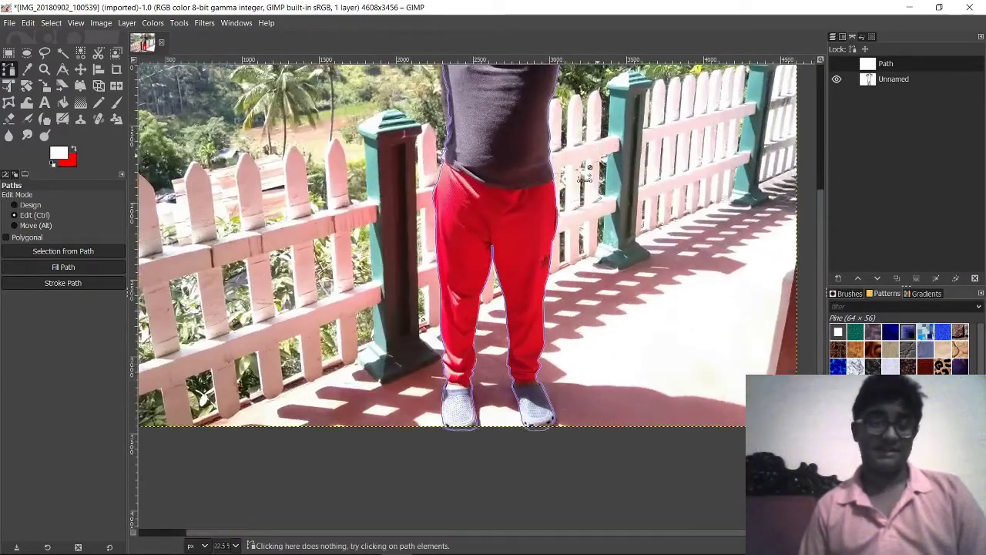
scroll(586, 175, "up", 5)
scroll(437, 268, "up", 4)
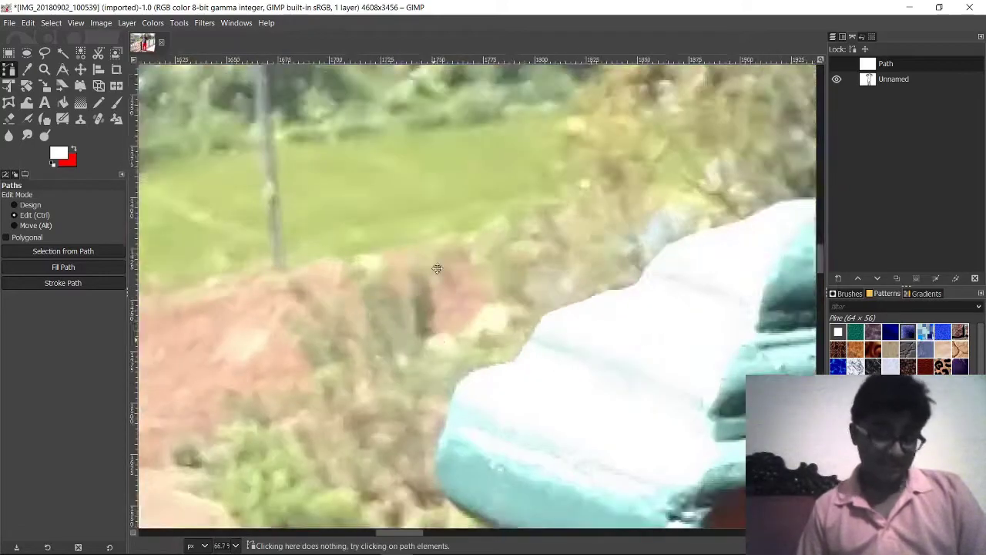
scroll(437, 268, "up", 5)
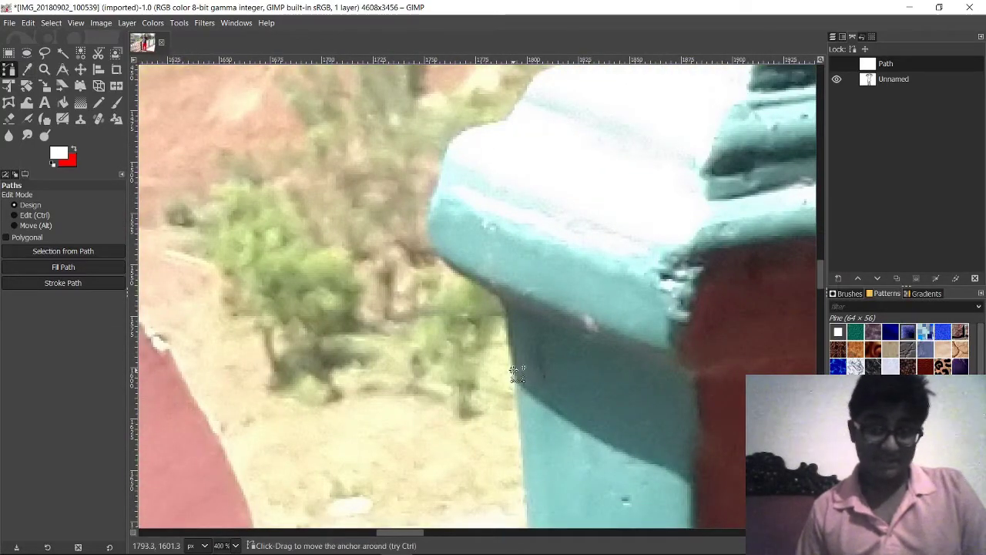
scroll(514, 372, "down", 5)
scroll(531, 326, "right", 2)
left_click(466, 300)
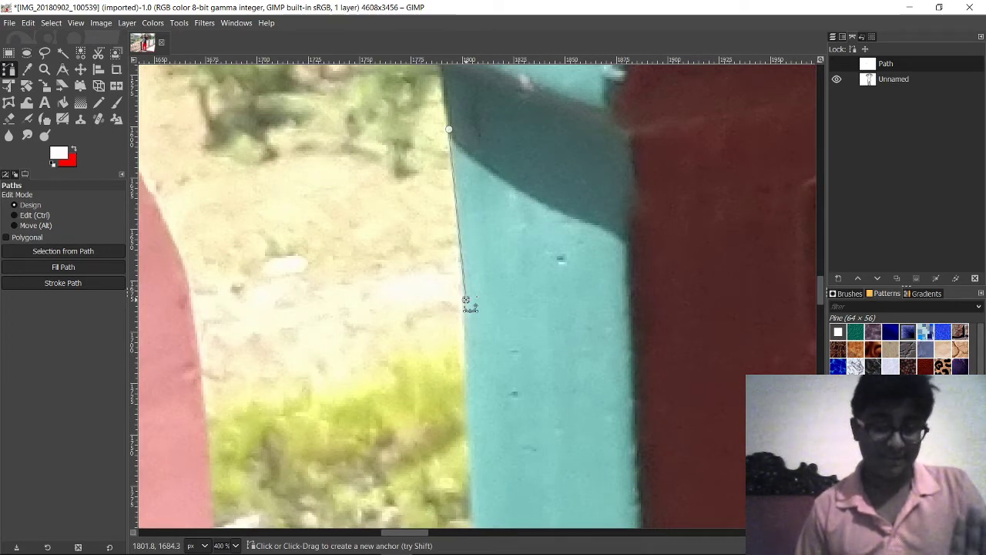
left_click_drag(466, 300, 481, 341)
scroll(493, 231, "down", 5)
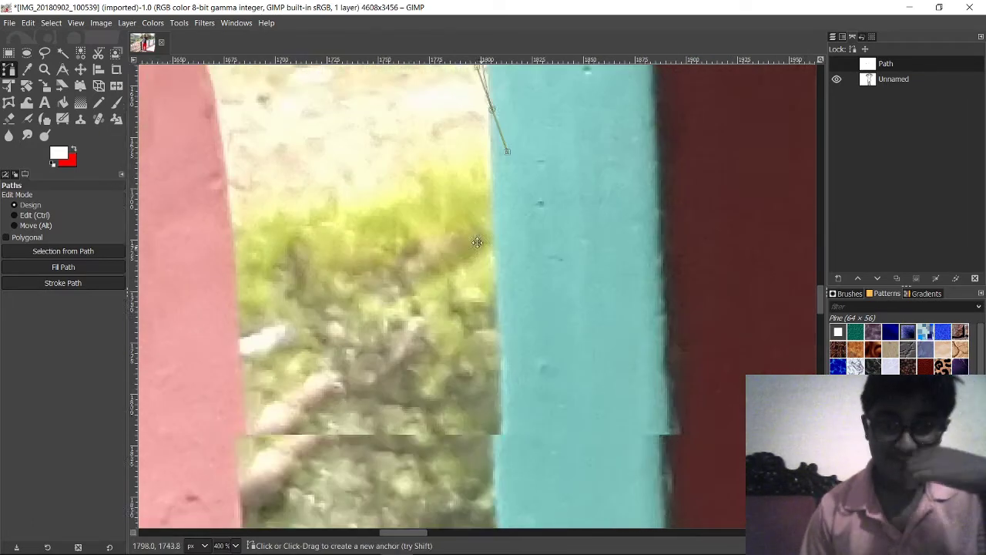
left_click_drag(515, 151, 497, 264)
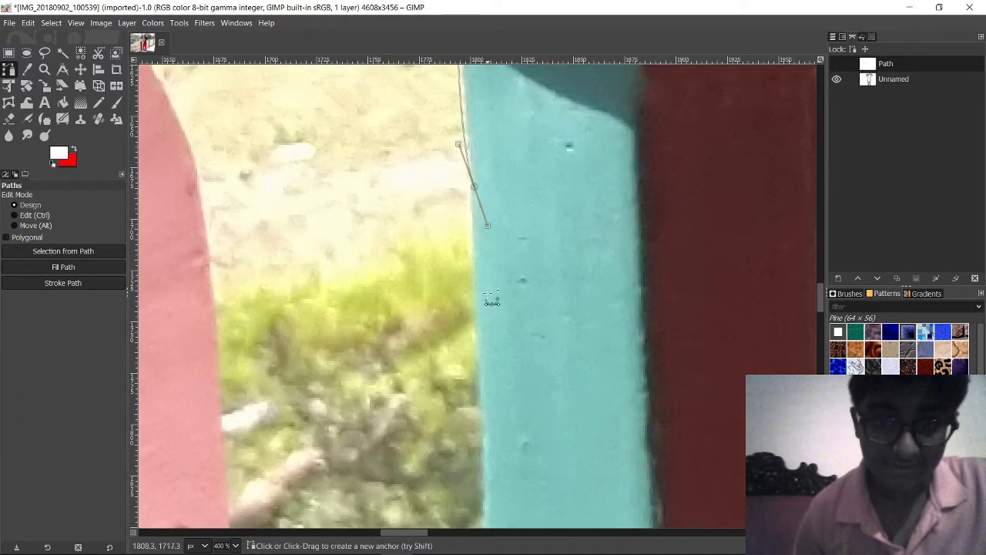
Step: Add more curved anchors down and across the post, undoing one misplaced point
left_click_drag(477, 370, 479, 389)
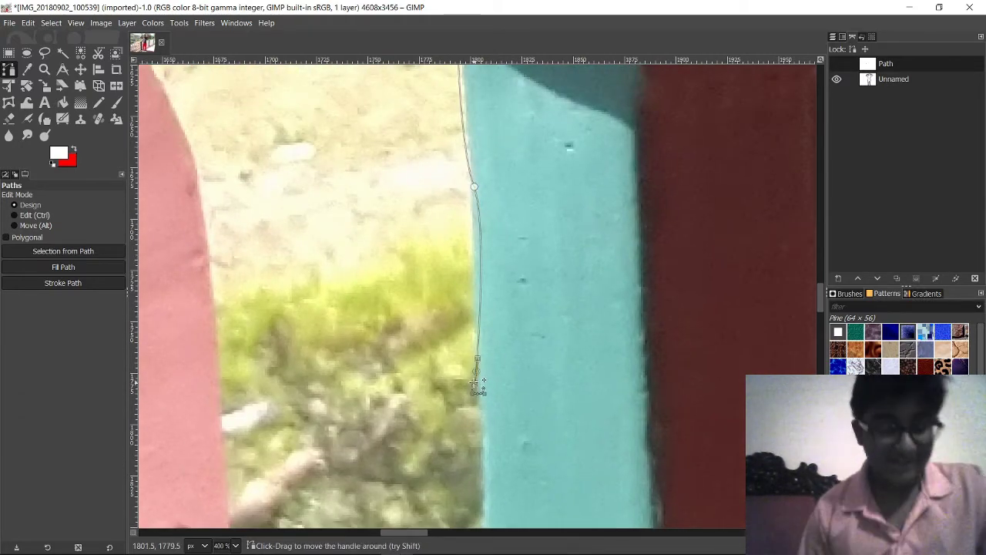
key("ctrl+z")
mouse_move(480, 220)
left_mouse_down()
mouse_move(495, 235)
mouse_move(489, 225)
mouse_move(476, 231)
left_mouse_up()
scroll(482, 270, "down", 3)
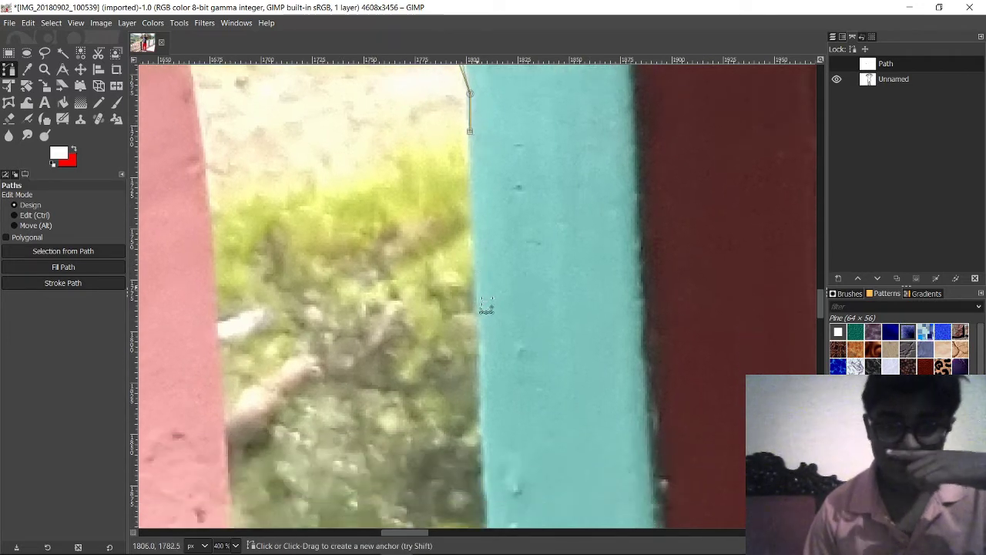
mouse_move(479, 299)
left_mouse_down()
mouse_move(486, 334)
mouse_move(479, 304)
left_mouse_up()
scroll(555, 353, "right", 4)
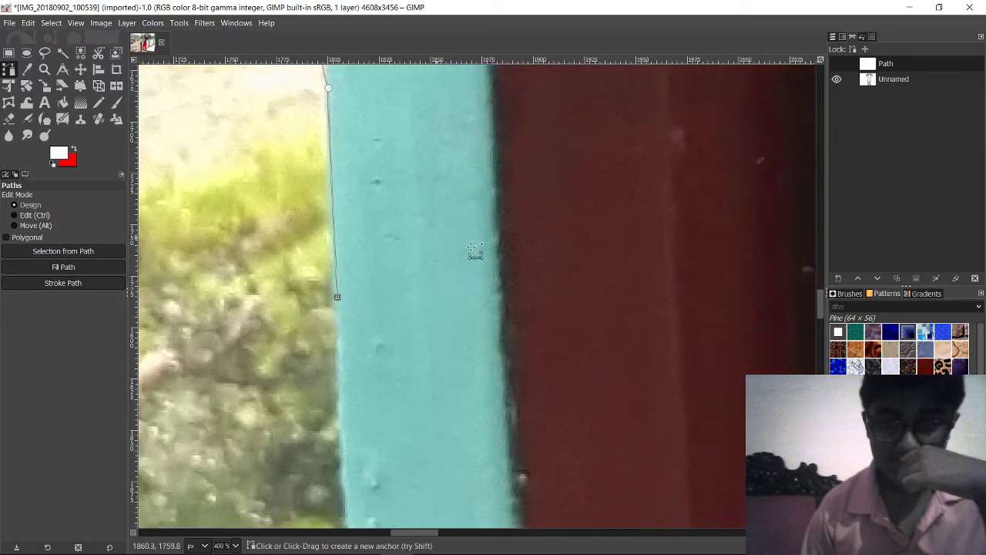
left_click(531, 294)
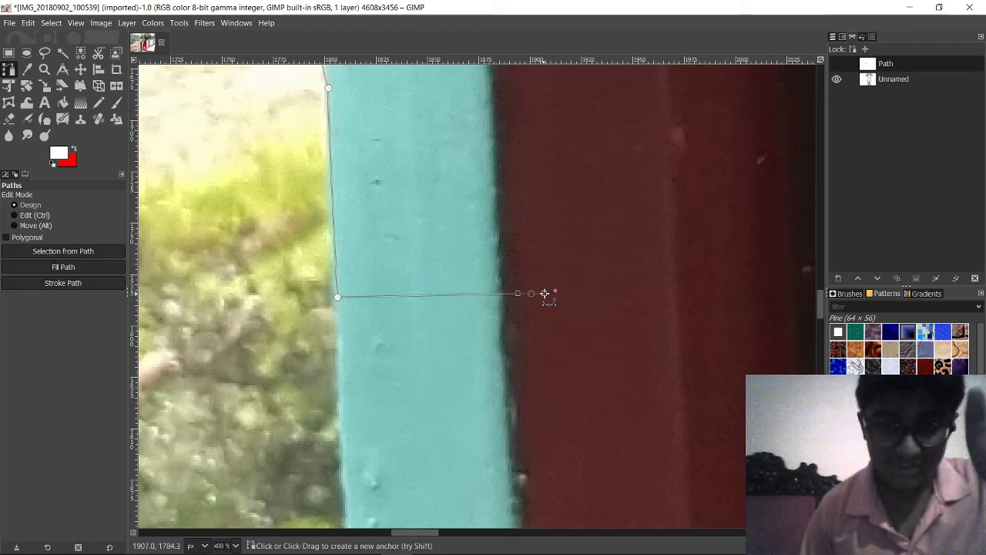
left_click_drag(544, 293, 637, 182)
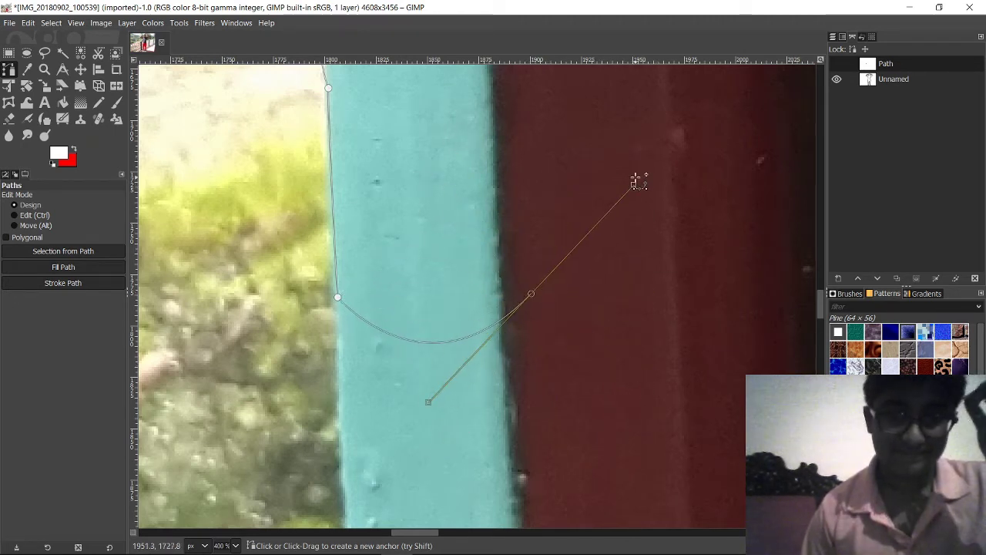
scroll(637, 182, "down", 3)
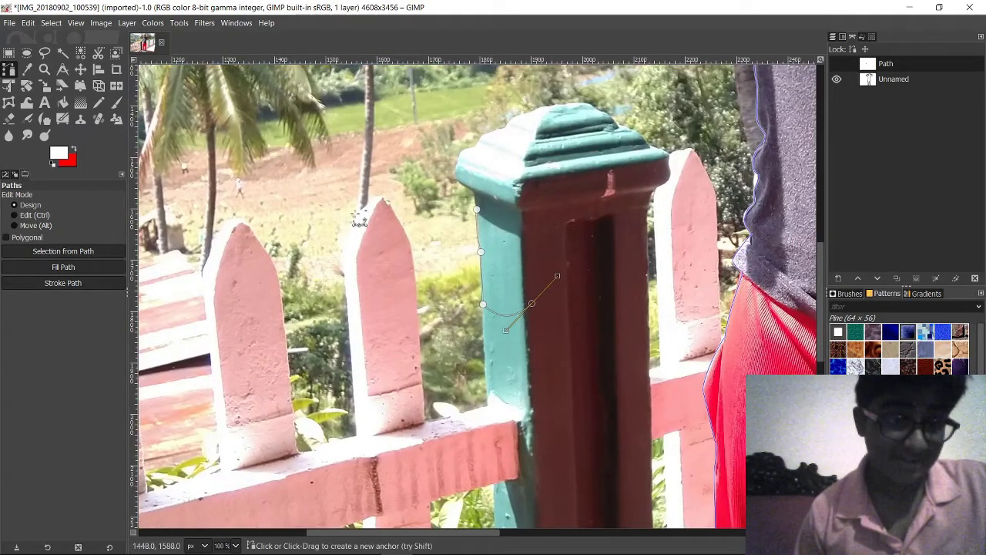
scroll(287, 222, "right", 2)
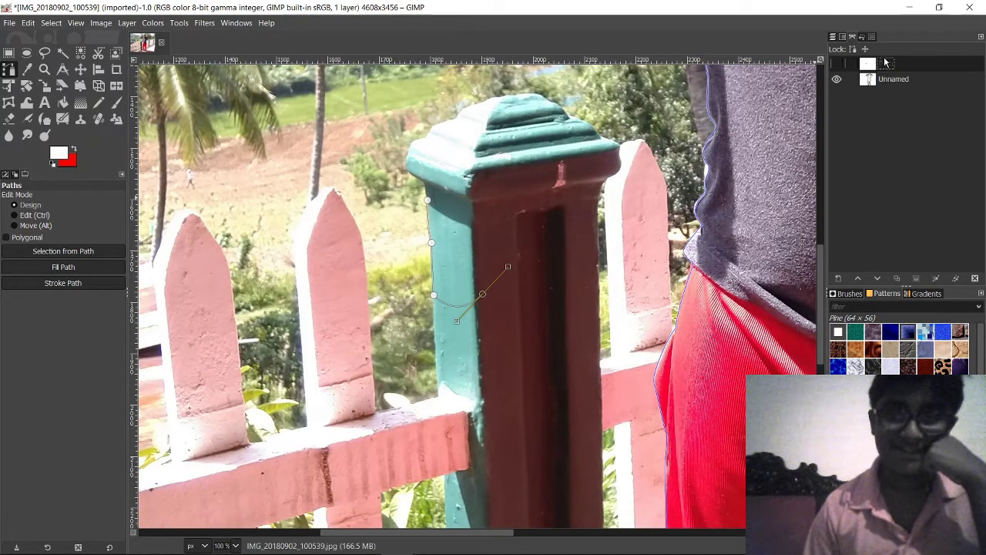
Step: Delete the stray new path via its right-click Delete Path option
right_click(887, 63)
left_click(788, 180)
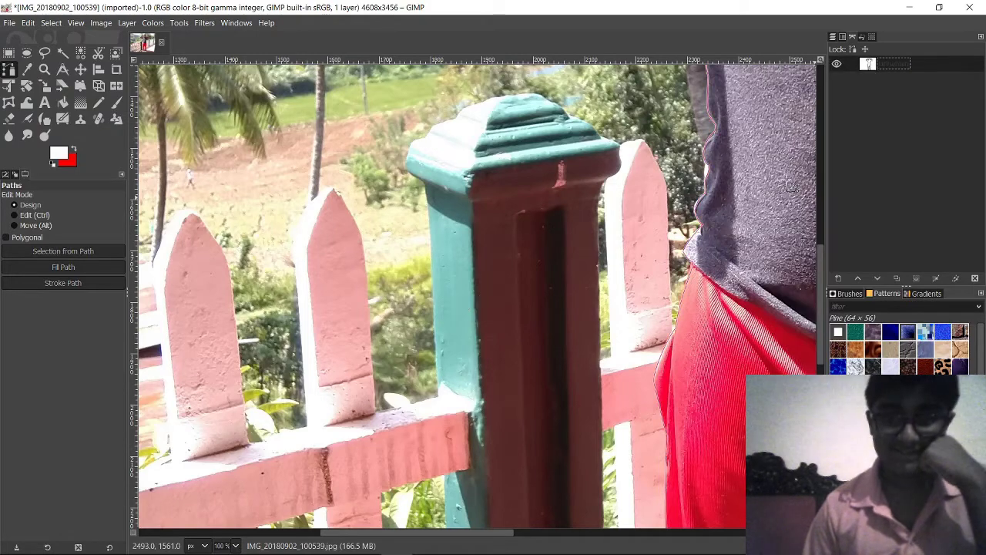
scroll(692, 187, "down", 4)
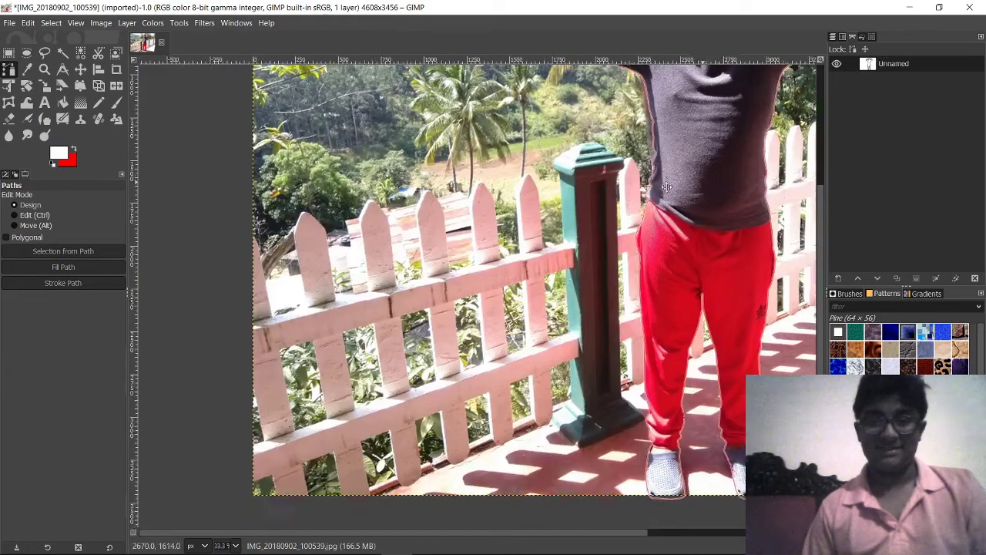
scroll(539, 262, "up", 1)
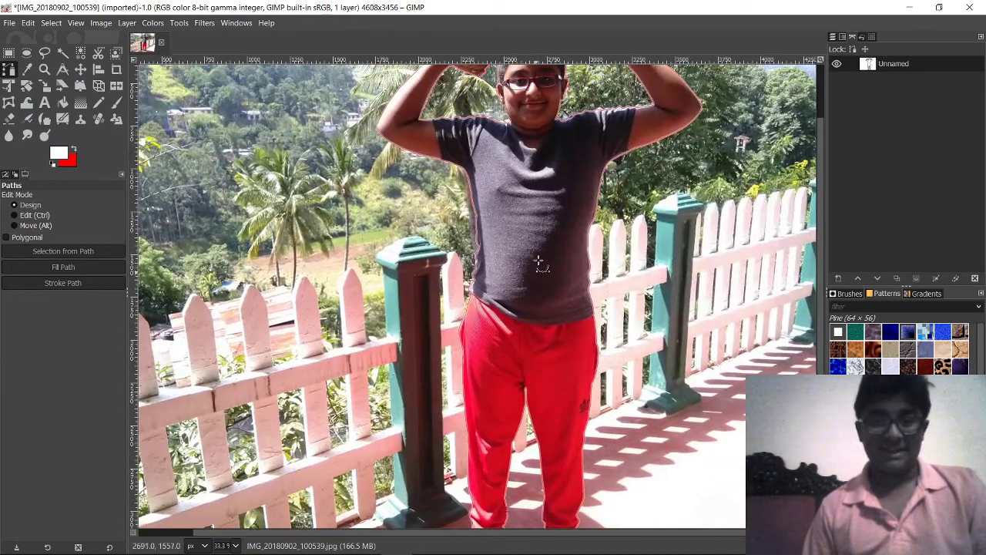
Step: Reactivate the boy's outline path for editing and switch the dock to the Layers list
left_click(476, 228)
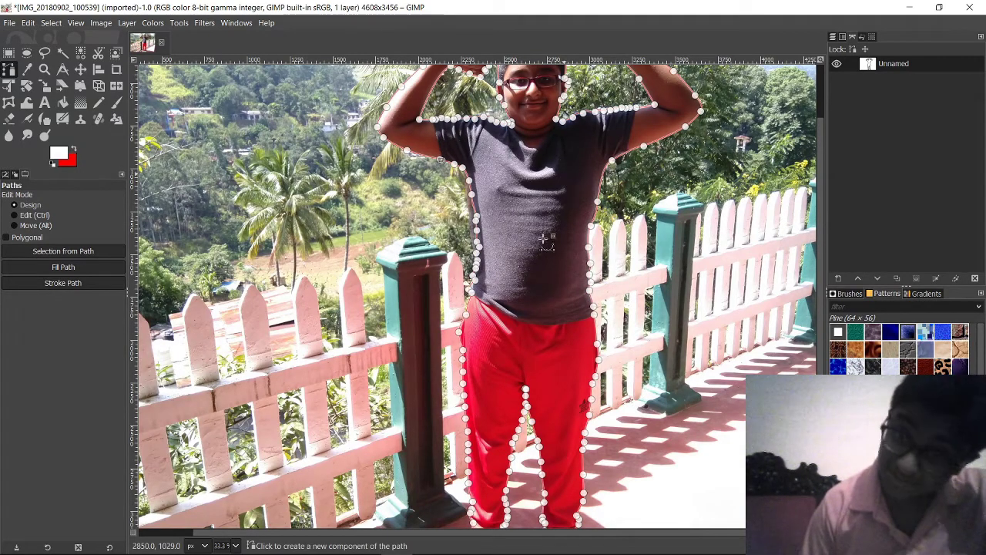
left_click_drag(544, 239, 493, 358)
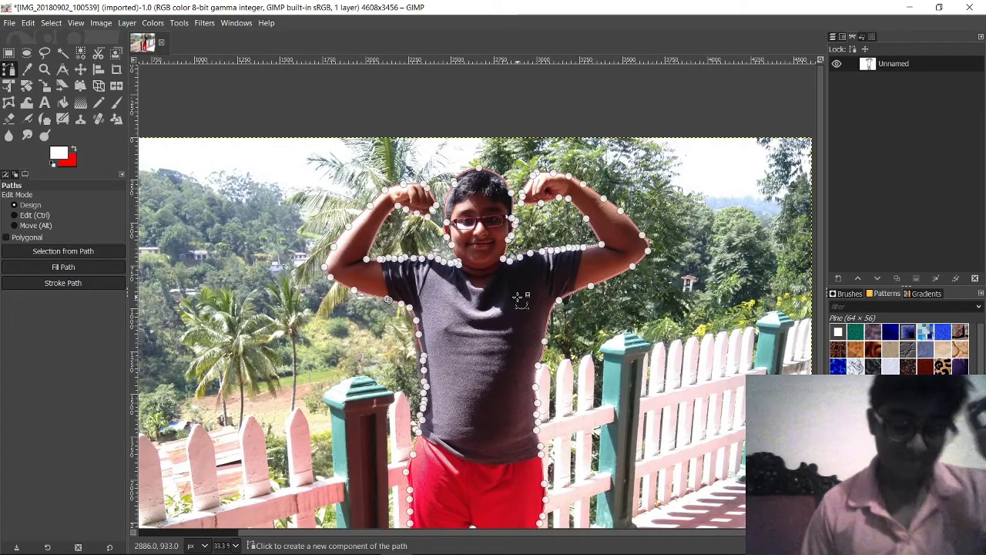
scroll(522, 303, "up", 4)
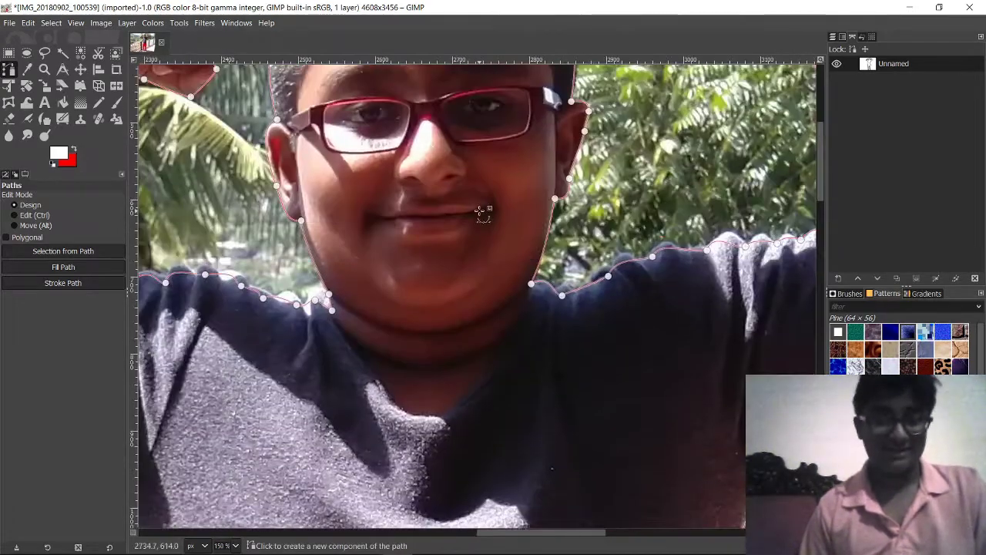
scroll(509, 193, "down", 2)
scroll(501, 212, "down", 3)
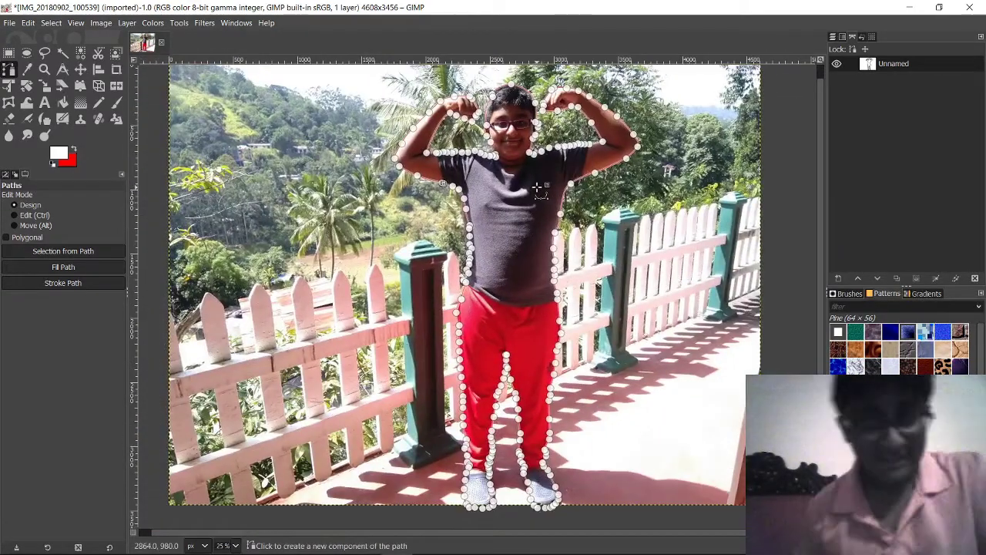
scroll(537, 185, "down", 1)
scroll(482, 288, "up", 2)
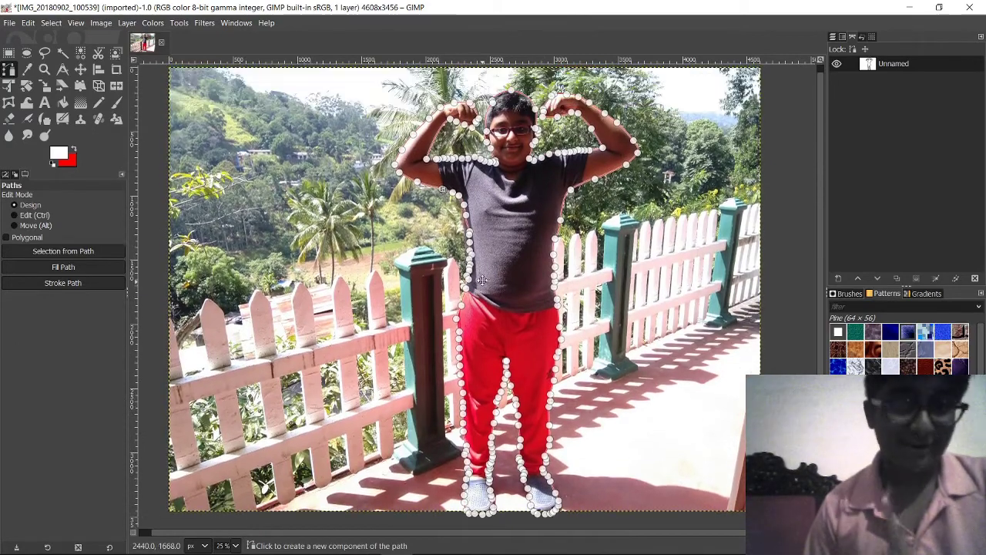
scroll(495, 263, "down", 1)
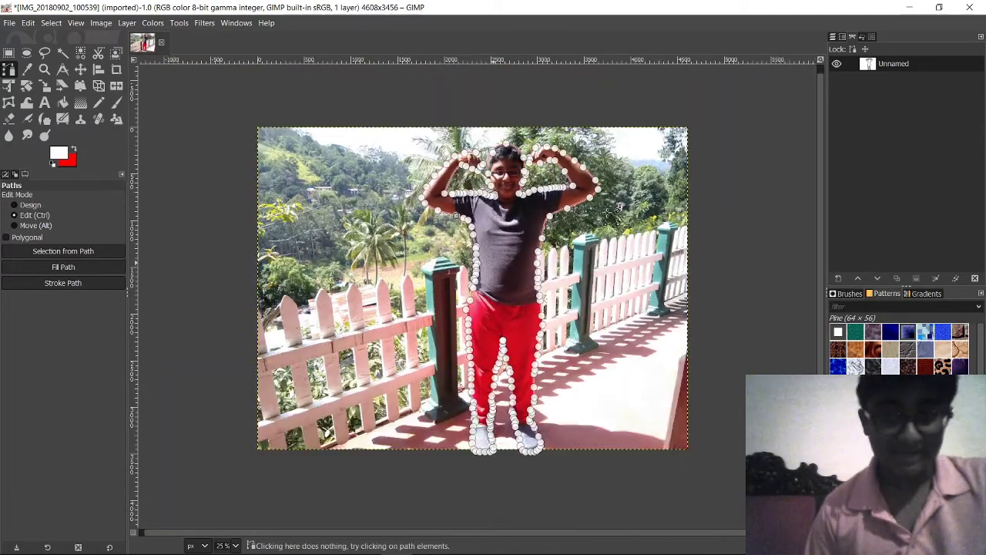
left_click(835, 37)
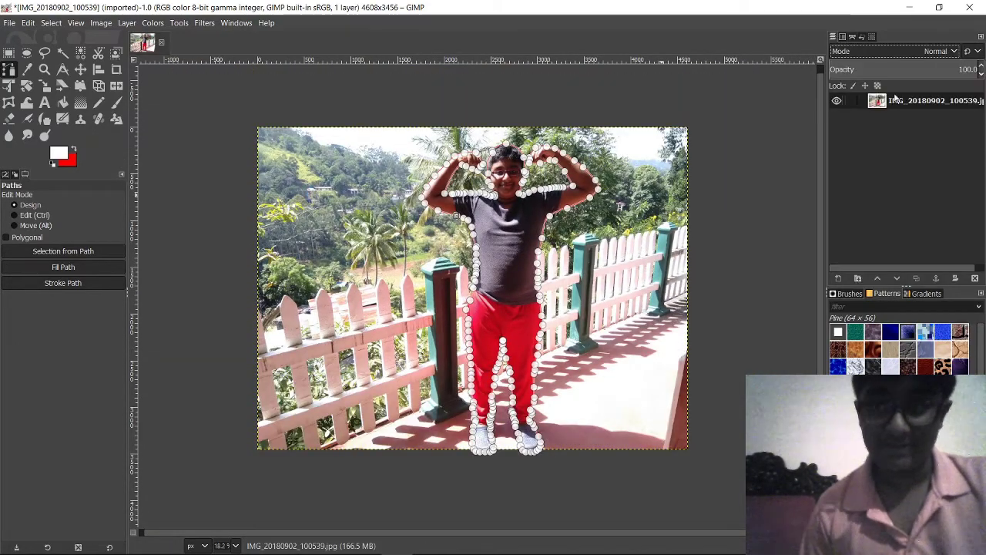
Step: Add an alpha channel to the photo layer so it can hold transparency
left_click(27, 23)
left_click(28, 24)
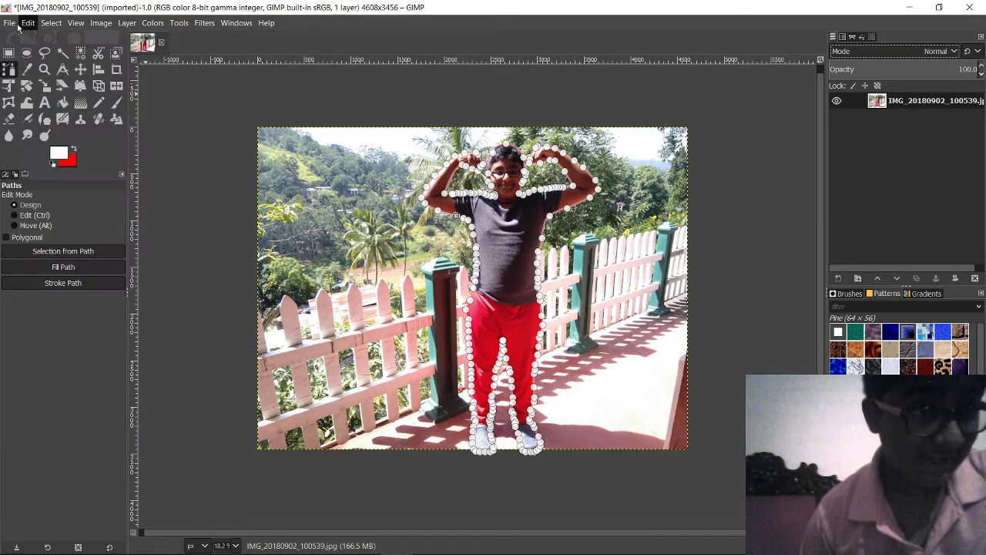
left_click(127, 23)
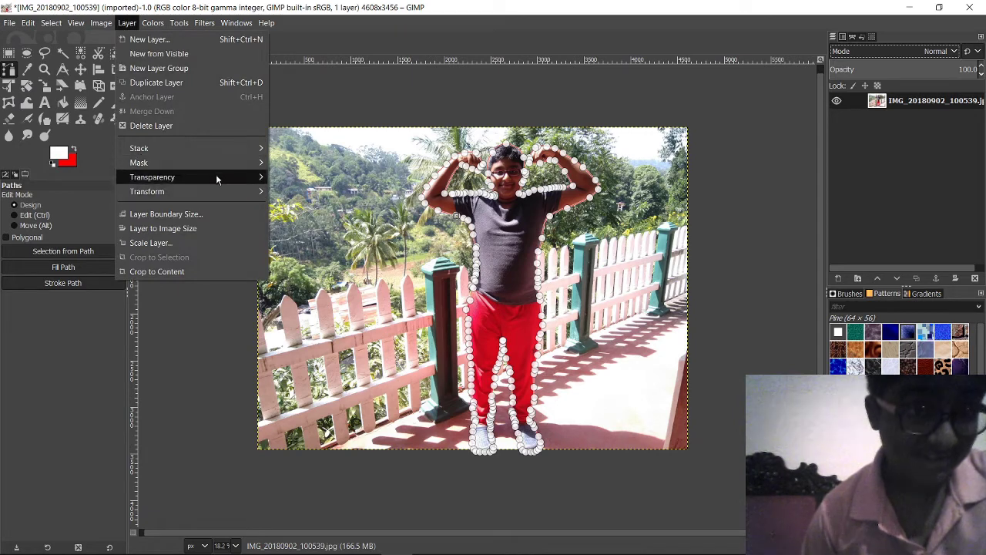
mouse_move(216, 174)
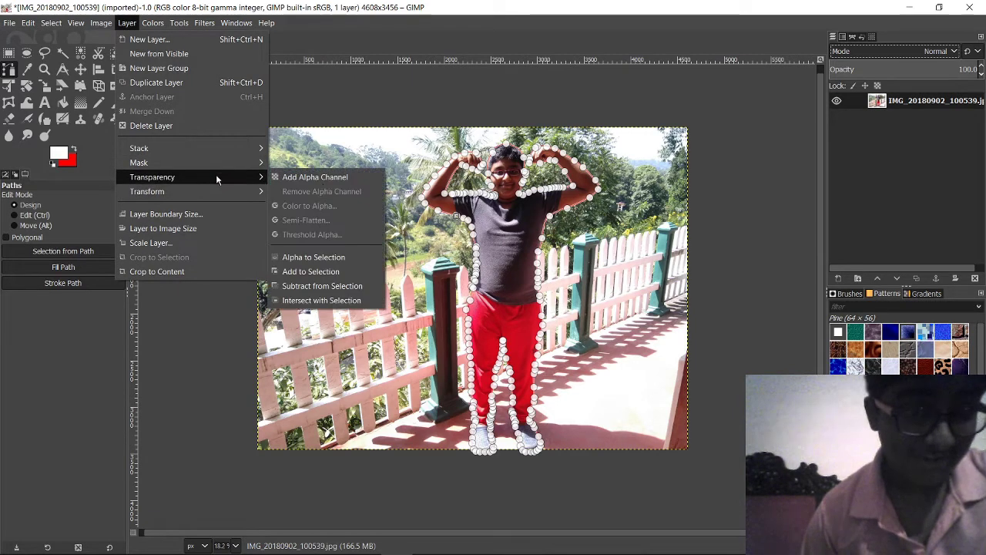
left_click(326, 178)
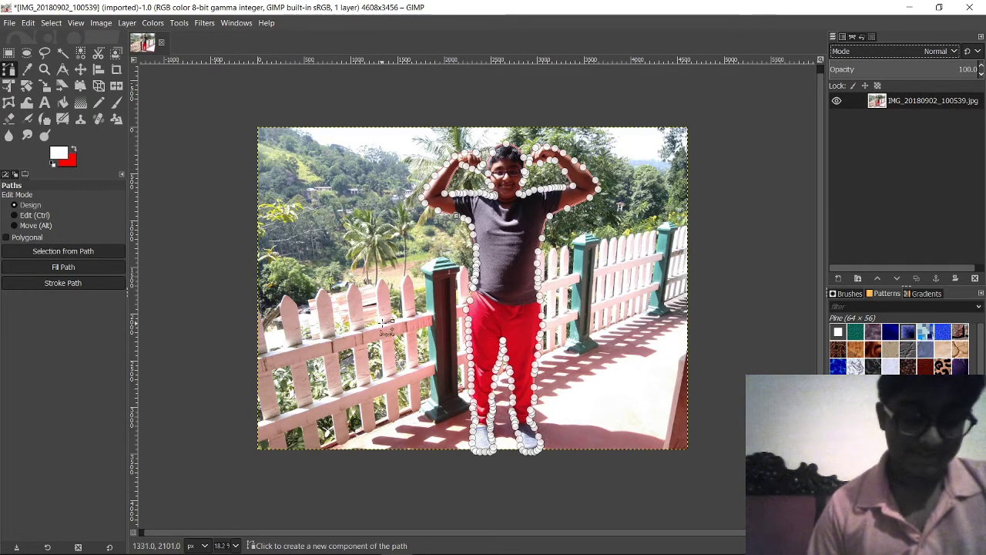
Step: Delete the layer's pixels to transparency and zoom out to show the whole outline
scroll(389, 299, "up", 3)
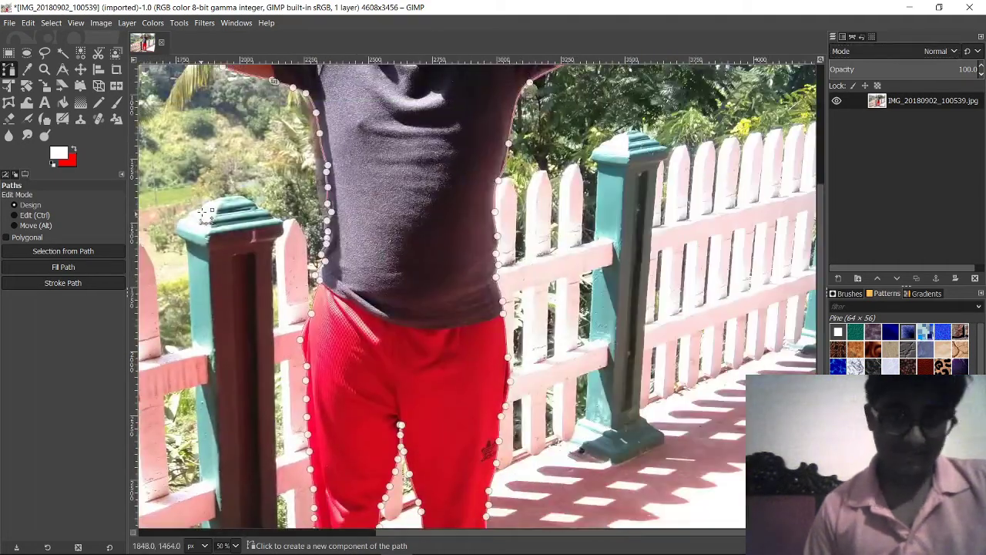
scroll(305, 371, "up", 8)
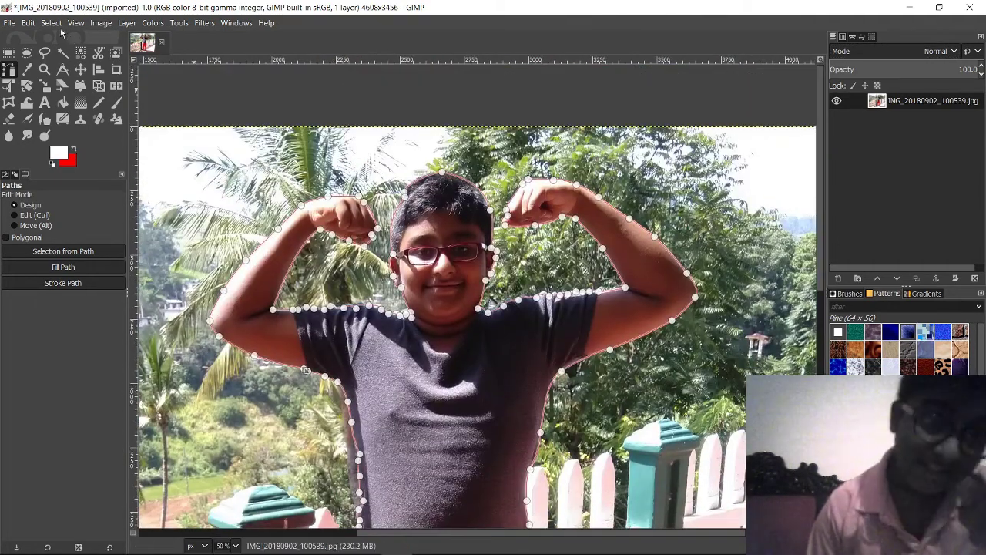
left_click(34, 23)
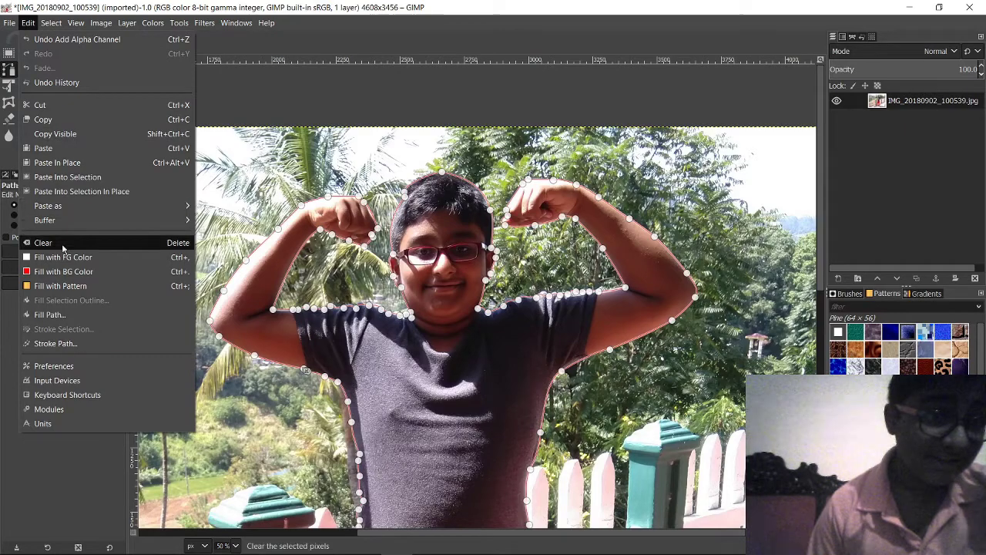
key("Escape")
key("Delete")
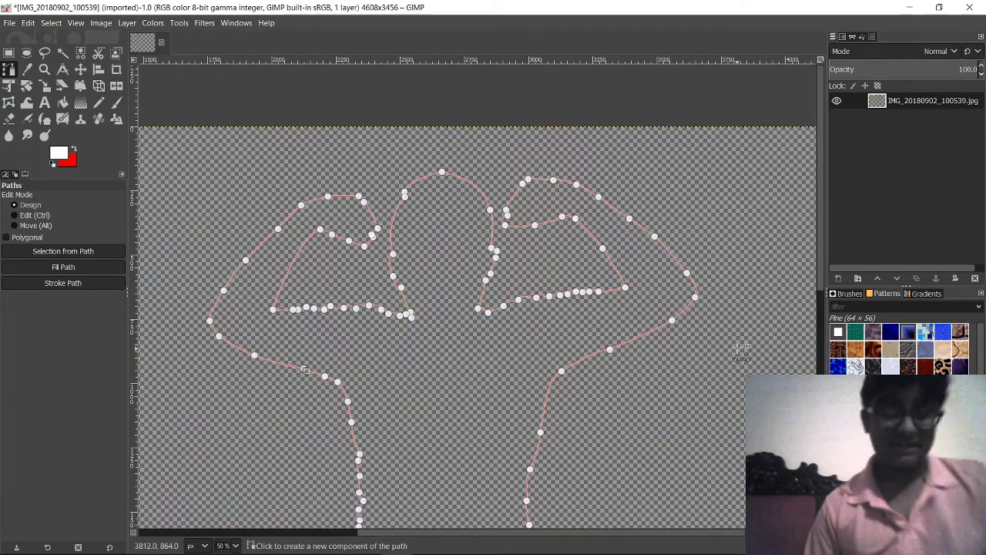
scroll(740, 346, "down", 1)
scroll(738, 348, "down", 1)
scroll(737, 348, "down", 1)
left_click_drag(738, 348, 629, 277)
Step: Undo the clear to bring back the photo, then frame the right and left shoes
key("ctrl")
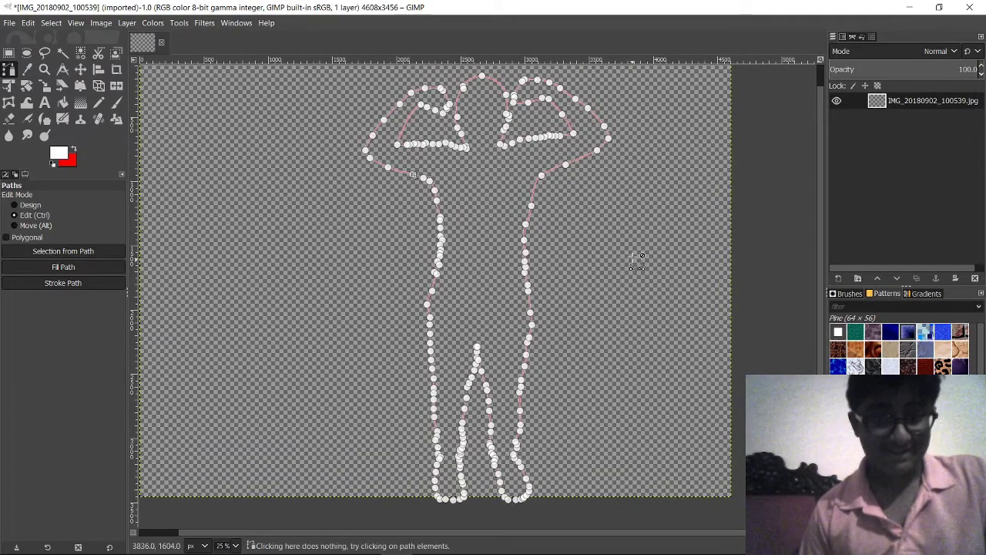
key("ctrl+z")
scroll(647, 264, "down", 3)
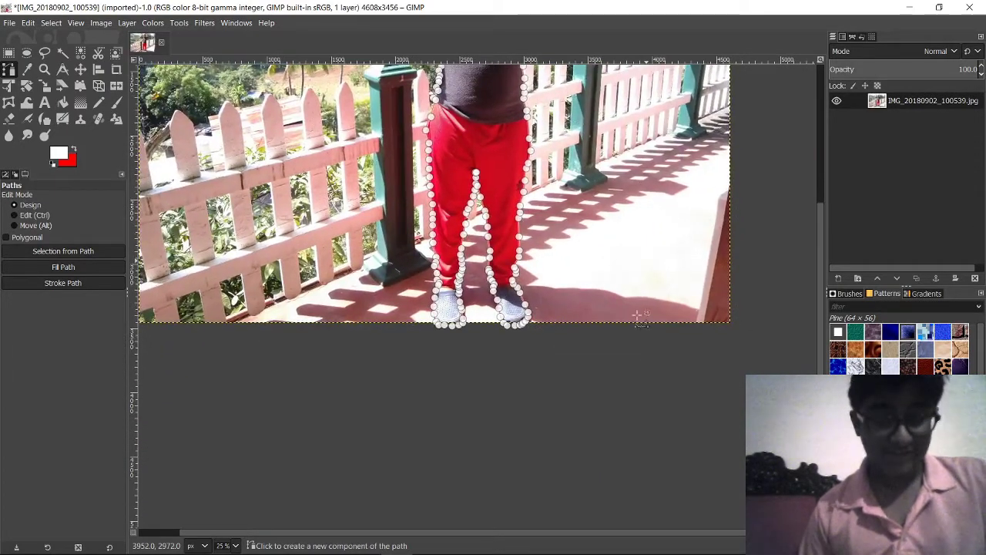
scroll(639, 316, "up", 5)
left_click_drag(200, 331, 468, 324)
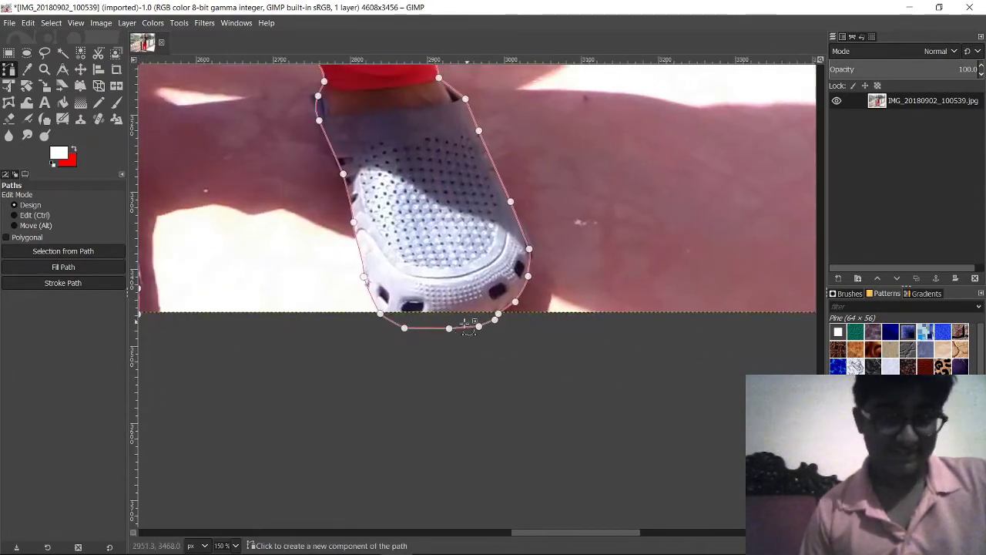
left_click_drag(397, 335, 526, 389)
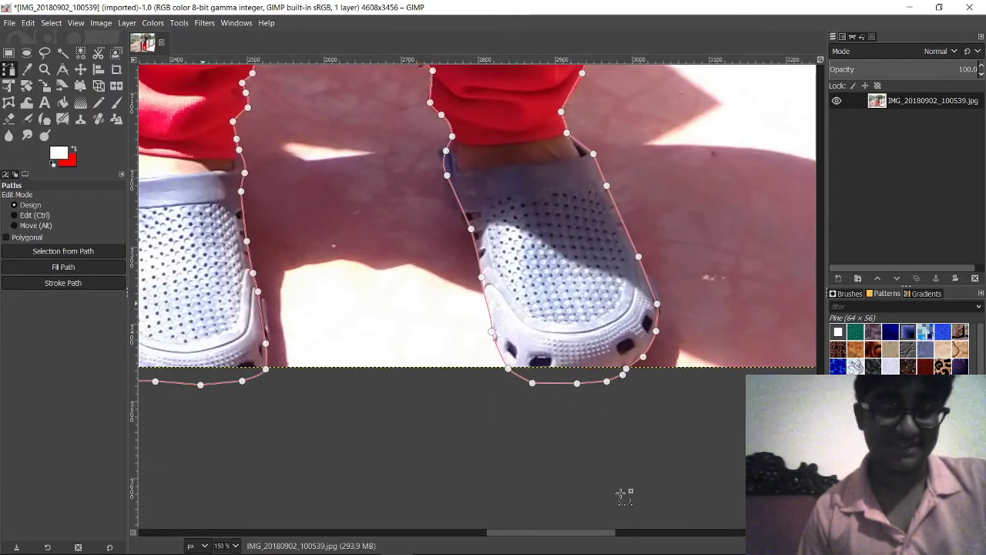
Step: Zoom in and out around the legs and torso to inspect the traced path
scroll(418, 284, "down", 3)
scroll(452, 411, "up", 5)
scroll(452, 469, "down", 3)
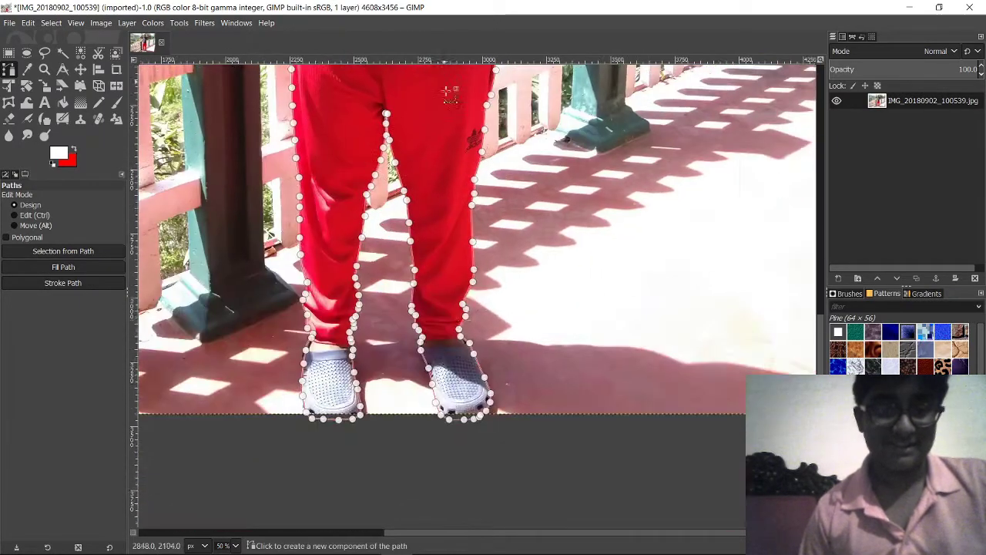
scroll(451, 232, "down", 4)
scroll(451, 277, "up", 4)
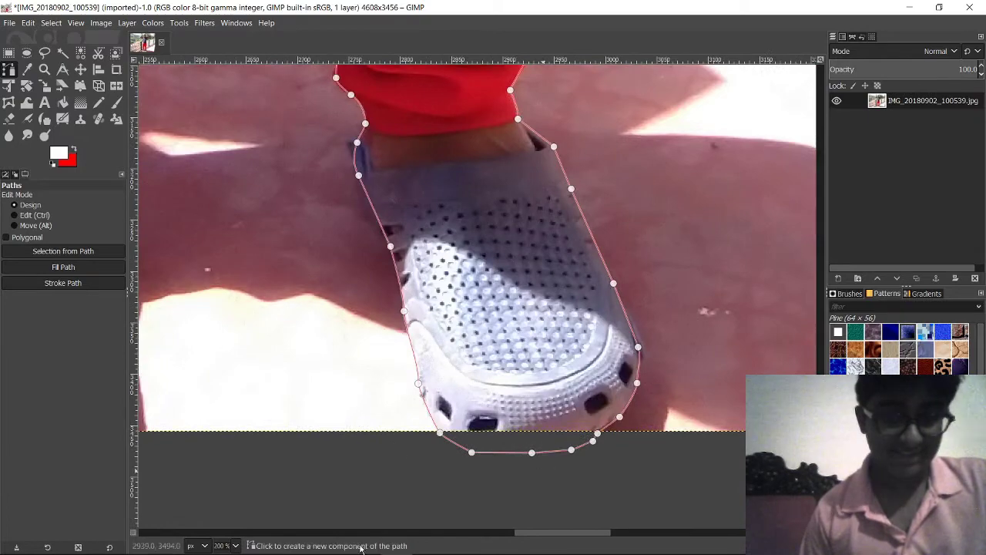
scroll(616, 439, "down", 2)
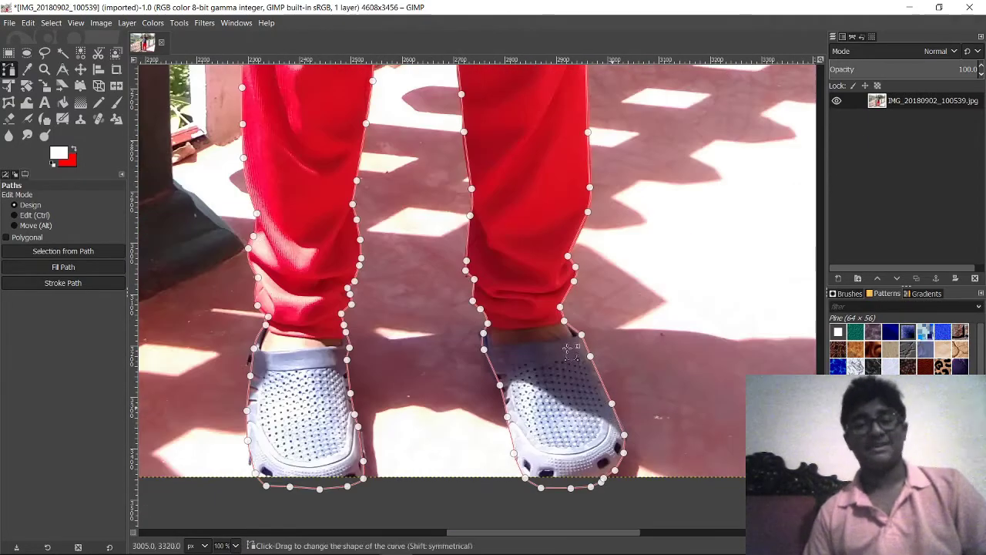
scroll(548, 385, "down", 4)
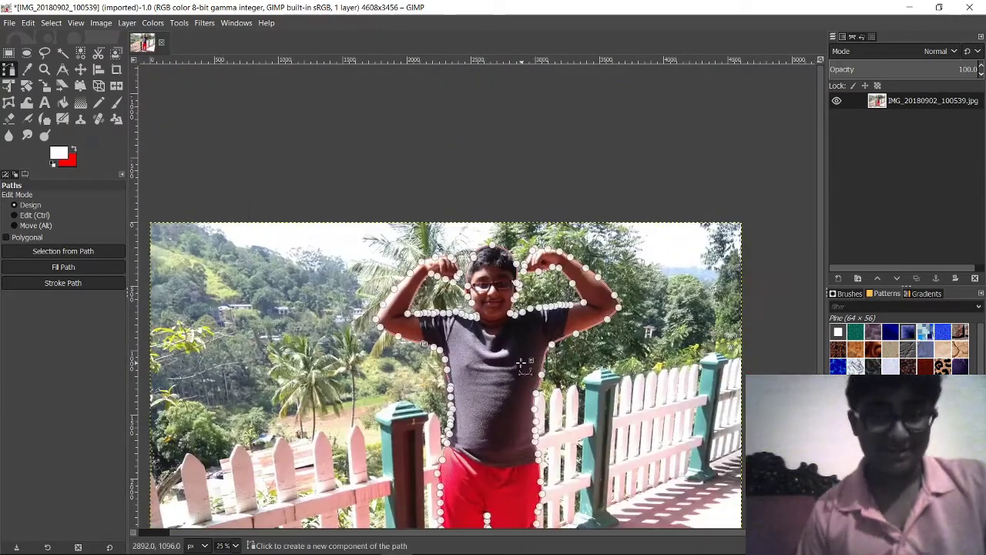
scroll(521, 362, "up", 4)
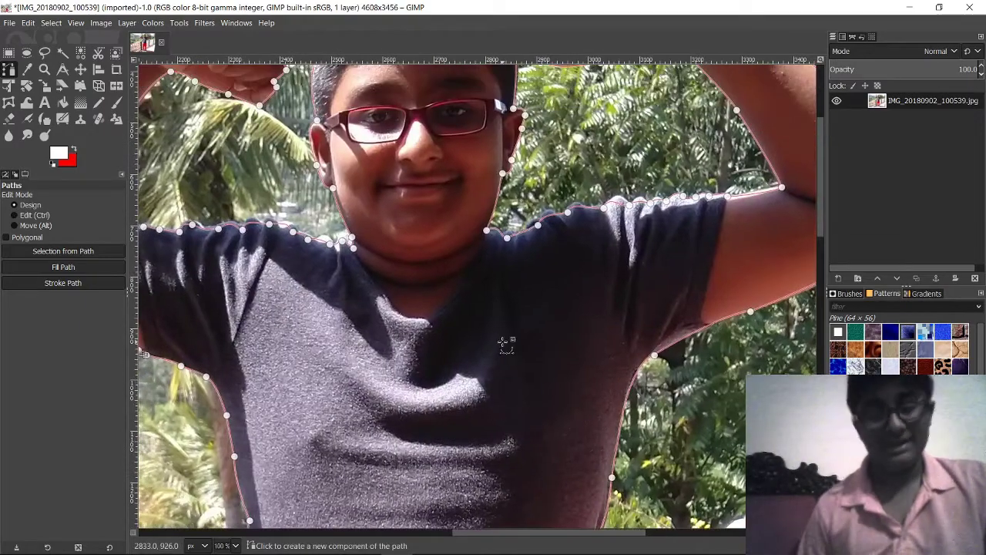
scroll(506, 343, "down", 6)
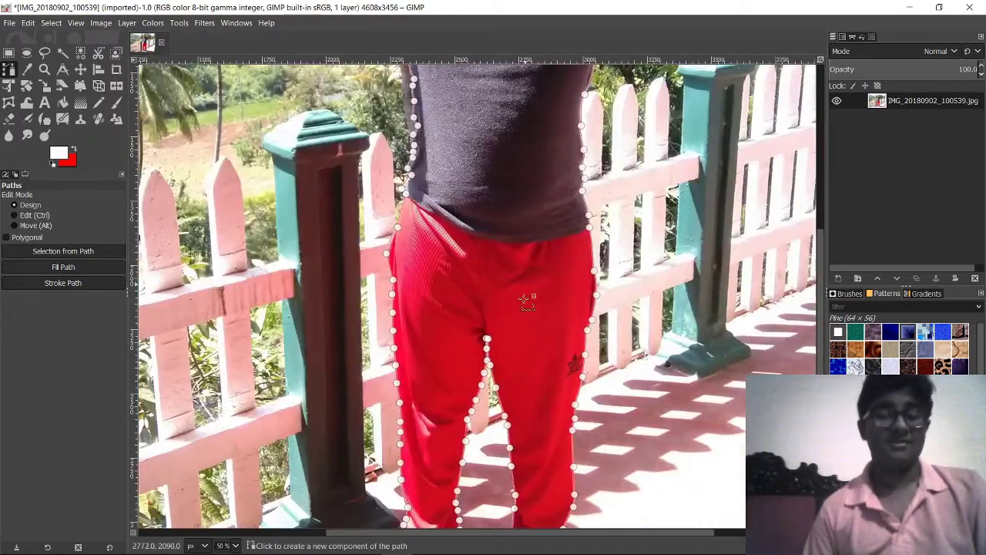
scroll(447, 235, "up", 5)
scroll(440, 239, "up", 1)
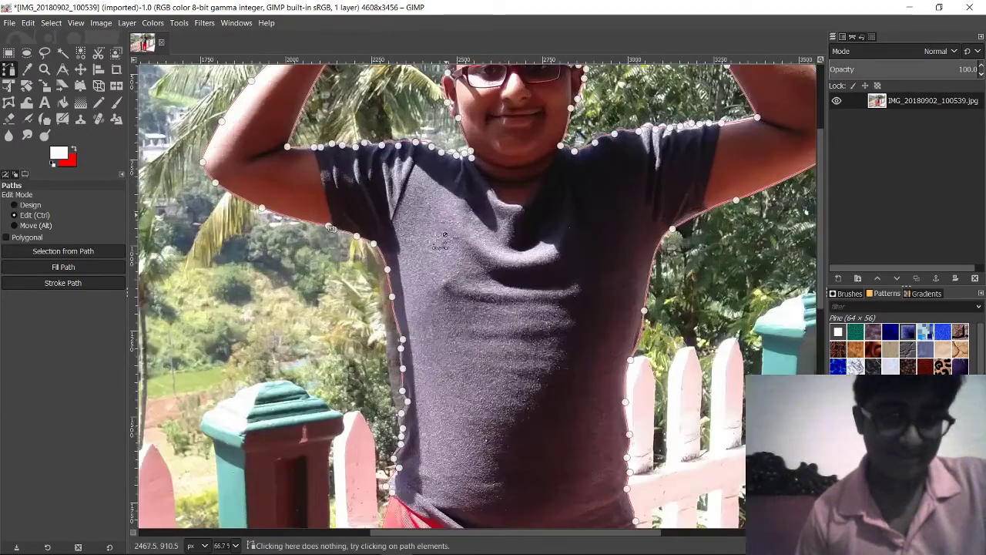
scroll(440, 240, "up", 2)
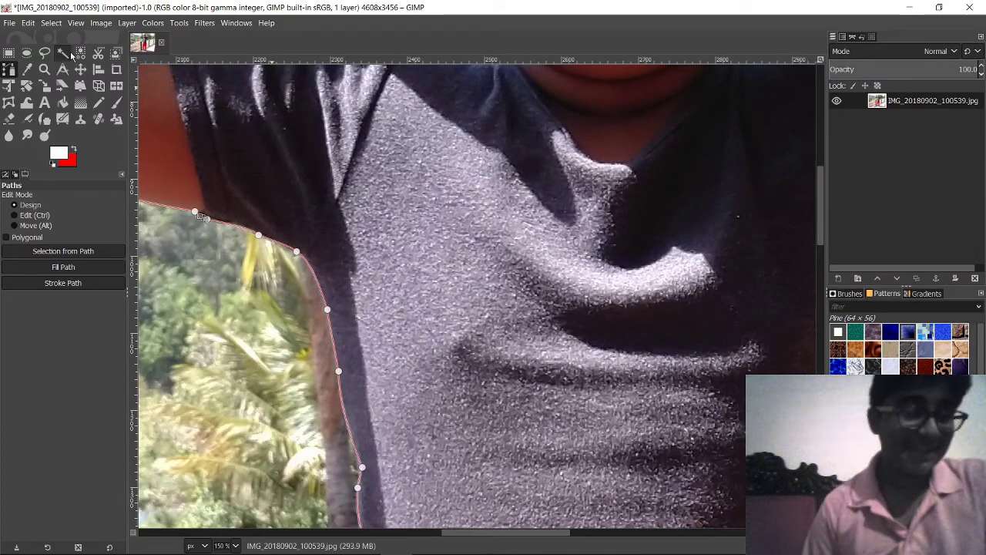
scroll(481, 289, "down", 7)
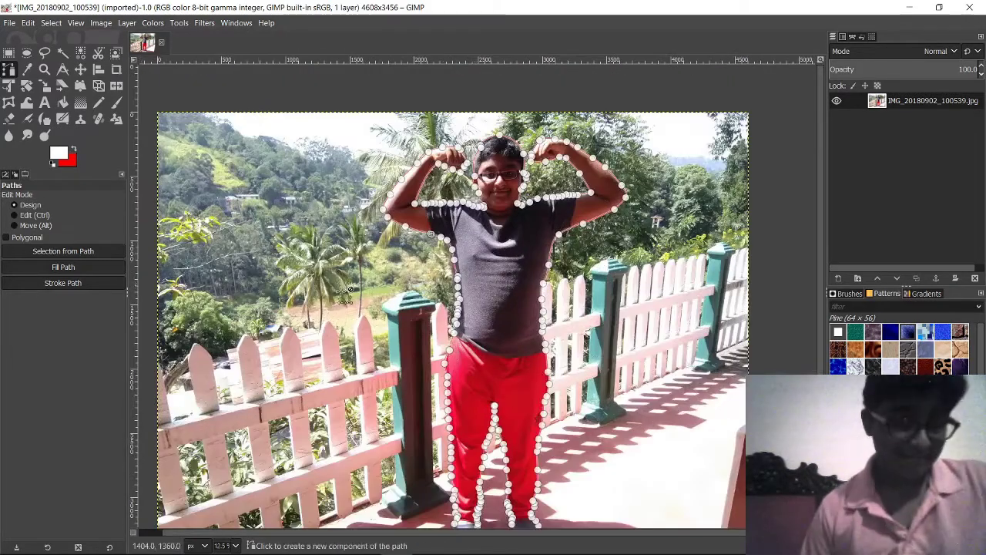
scroll(532, 357, "down", 1)
Step: Use Selection from Path on the boy's outline and check the marching ants around his figure
left_click(74, 253)
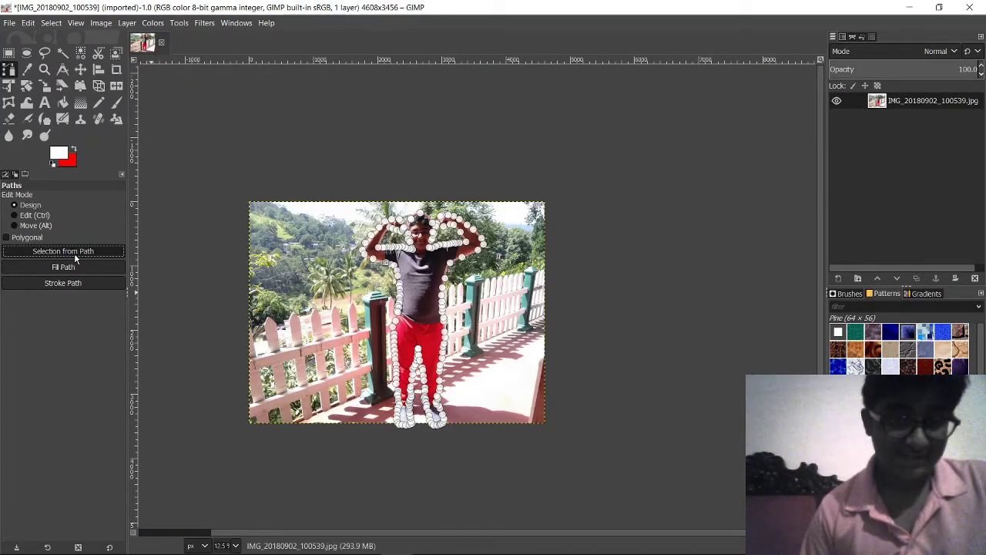
scroll(443, 327, "up", 3)
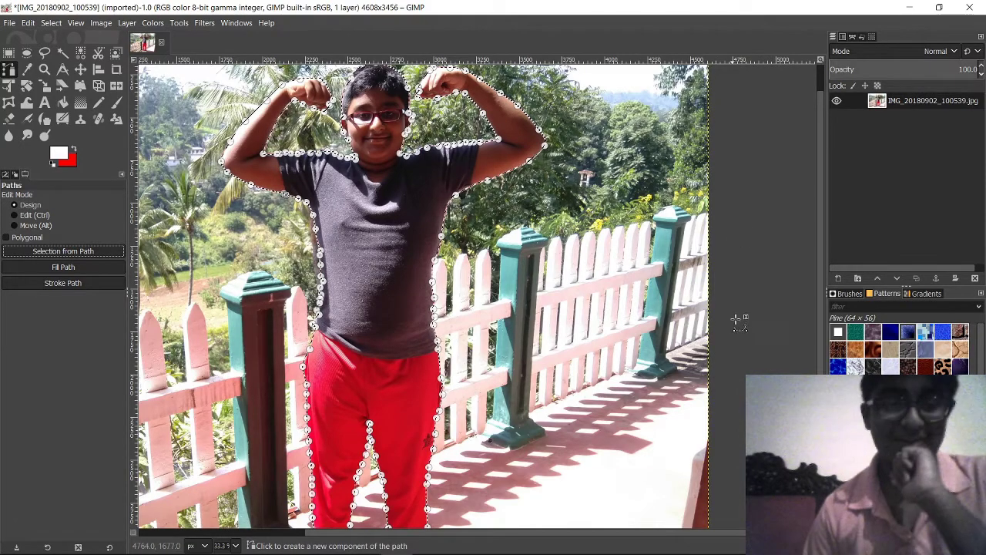
scroll(387, 308, "down", 3)
scroll(500, 331, "down", 2)
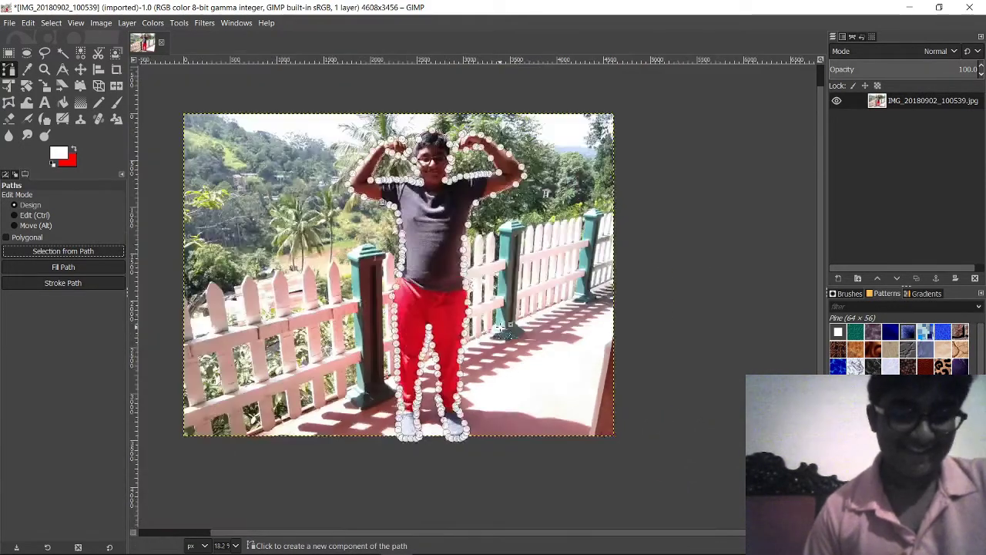
left_click_drag(466, 360, 543, 337)
scroll(544, 340, "up", 1)
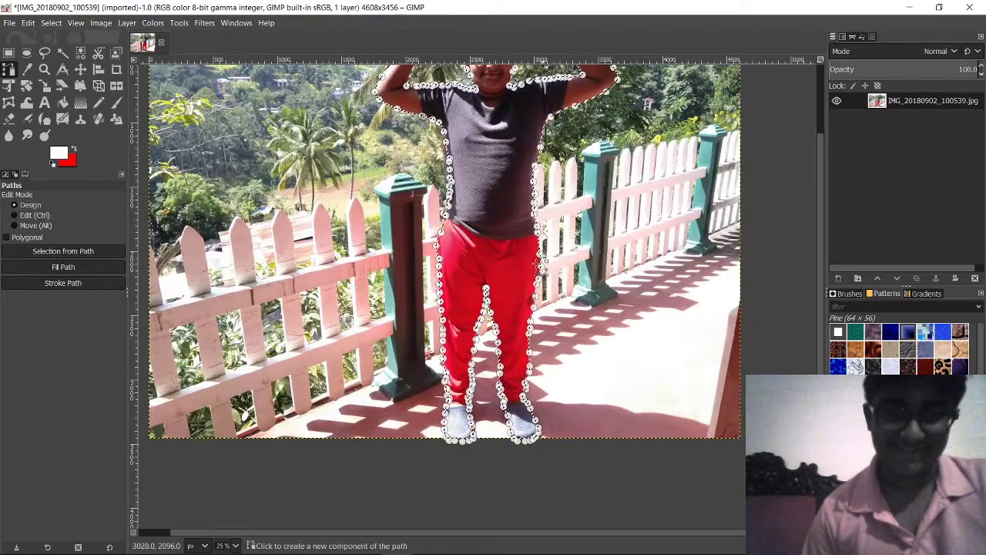
scroll(543, 343, "up", 3)
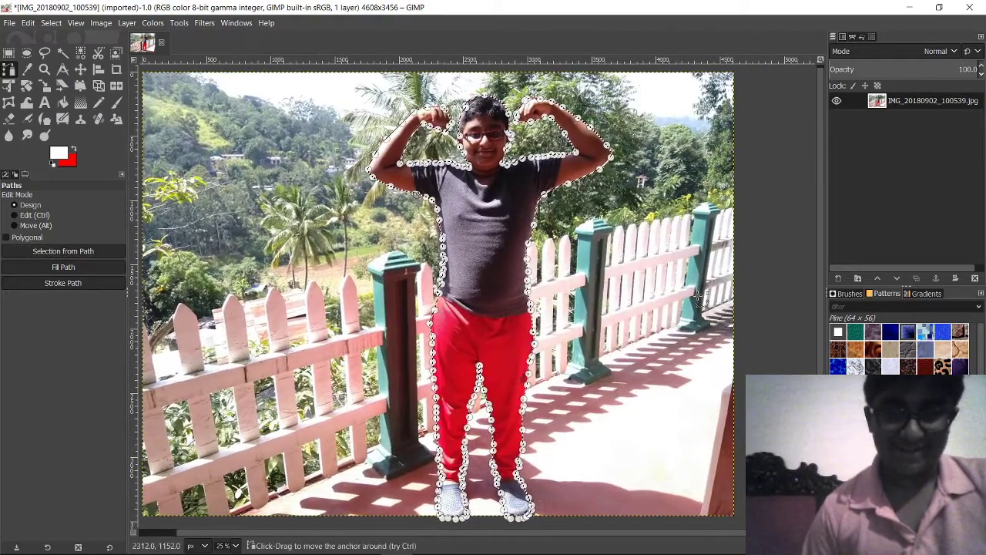
left_click(28, 23)
left_click(44, 242)
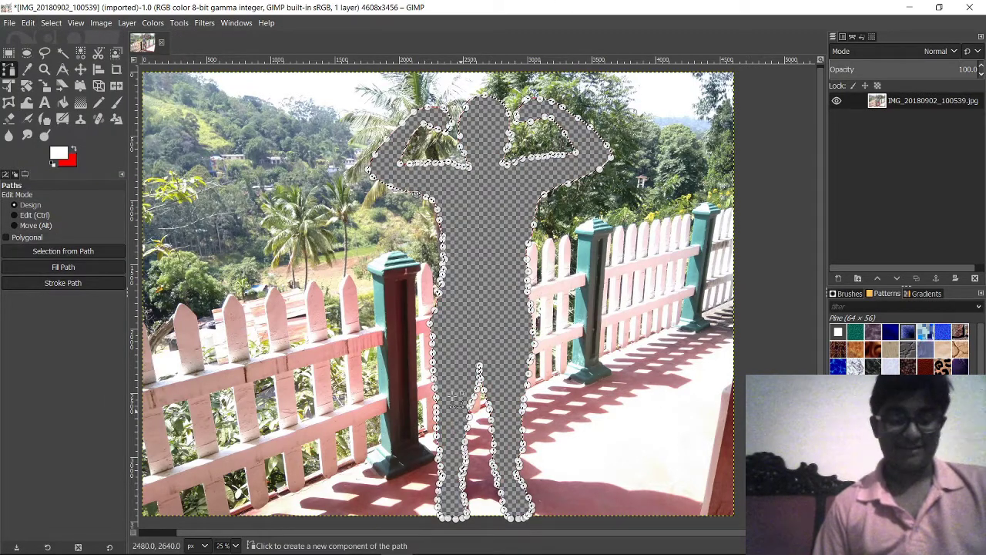
key("ctrl")
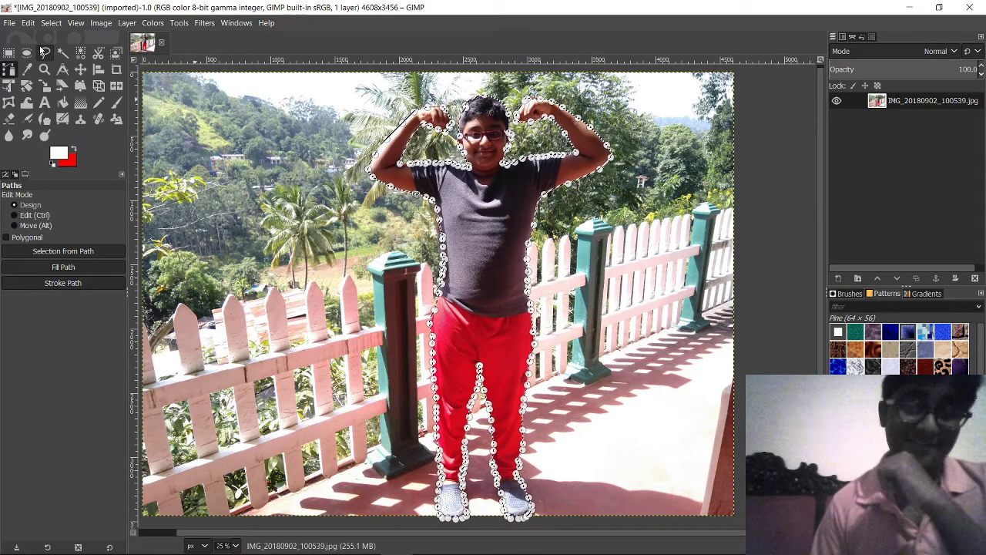
left_click(29, 23)
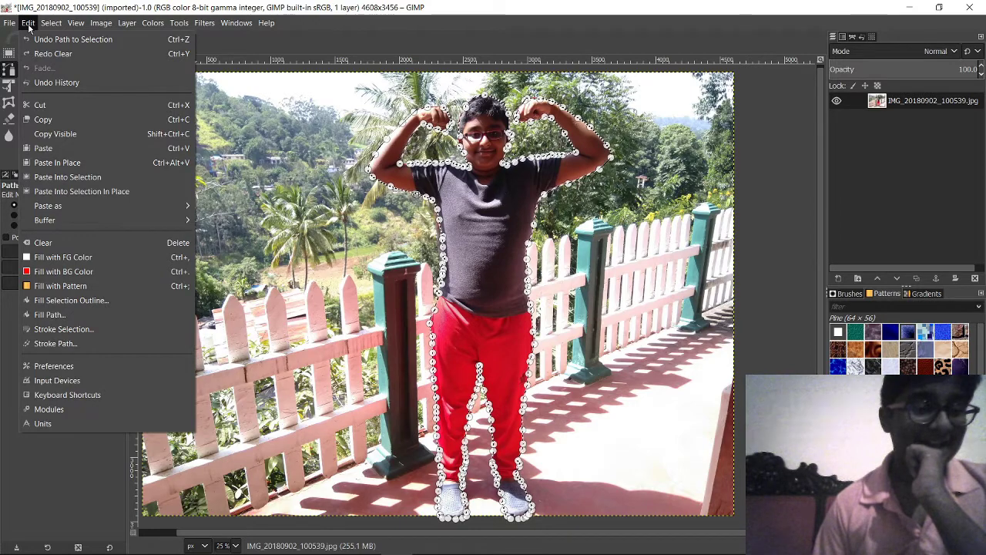
Step: Invert the selection to the background and undo an accidentally added path anchor
mouse_move(59, 26)
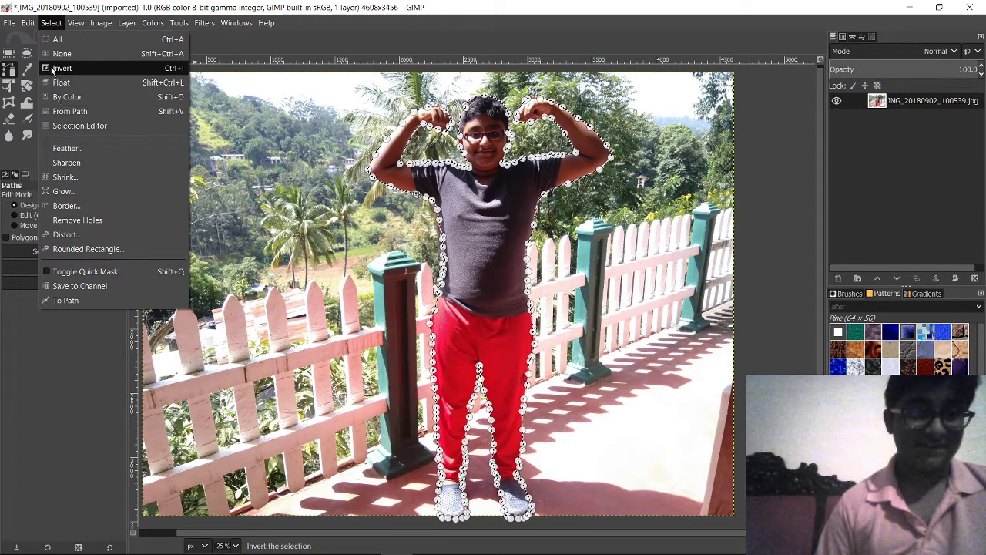
left_click(52, 71)
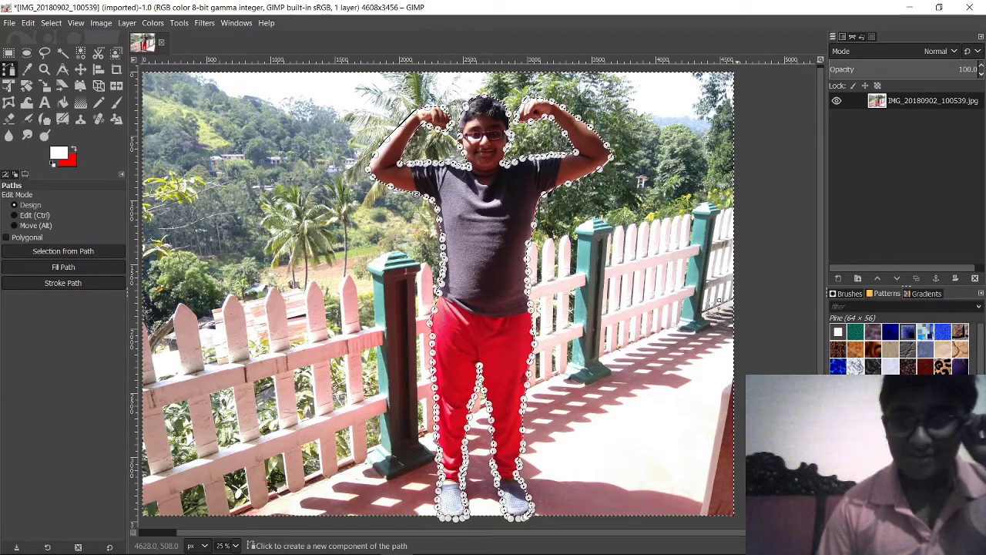
left_click_drag(728, 424, 711, 365)
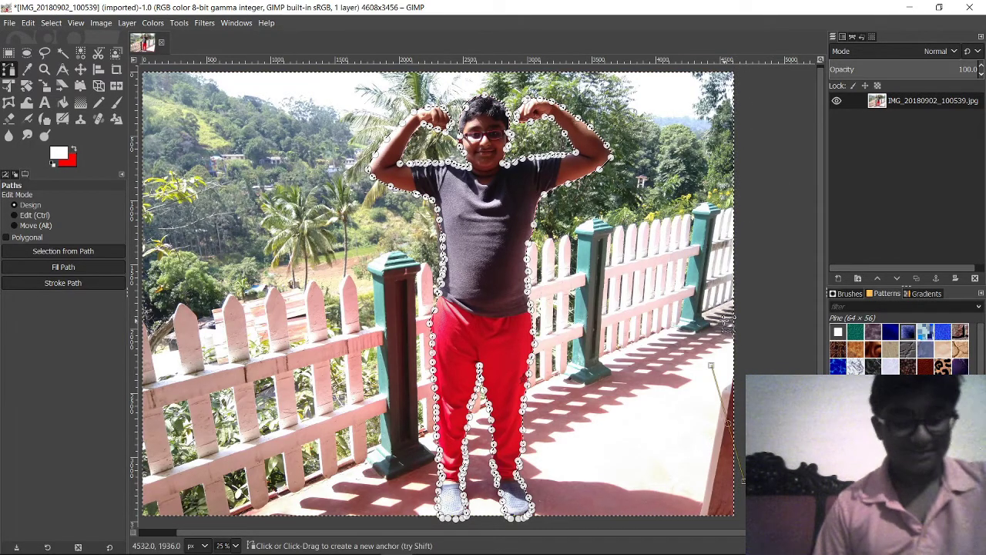
key("ctrl+z")
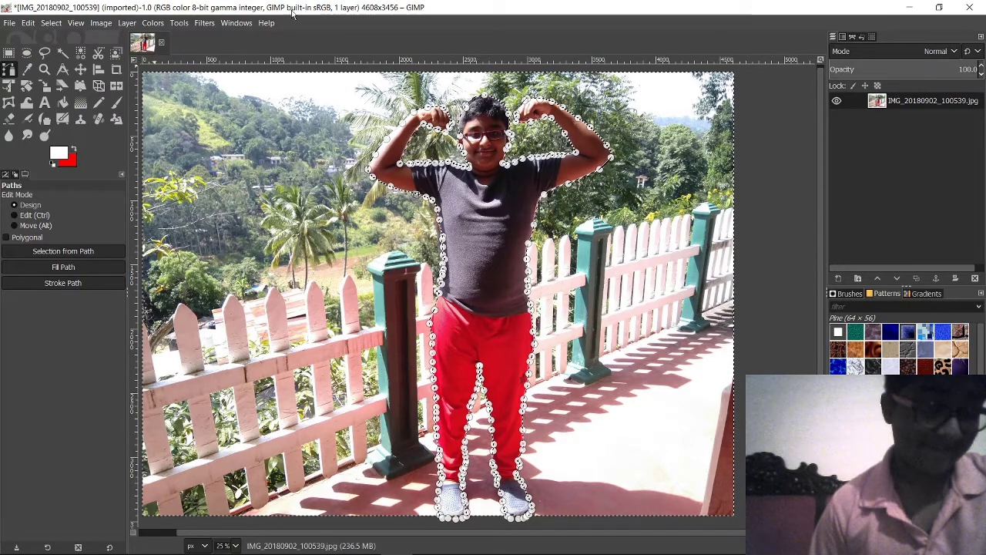
left_click(51, 23)
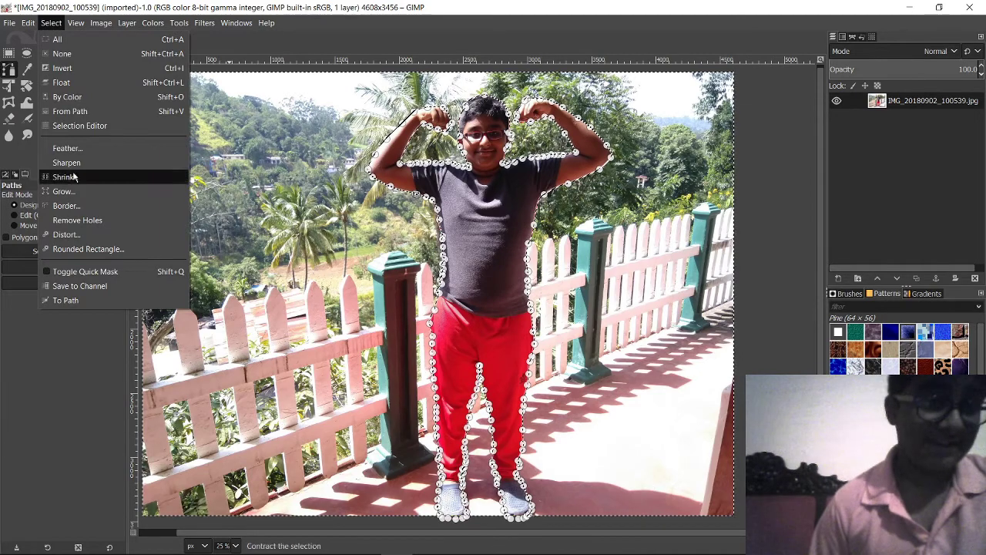
Step: Feather the background selection by 5.000 px
left_click(70, 148)
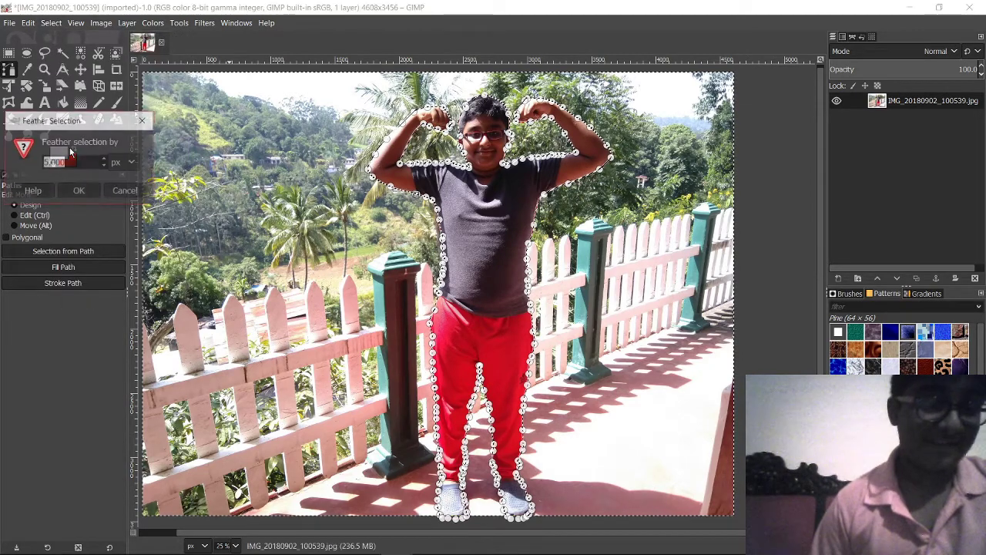
left_click(74, 193)
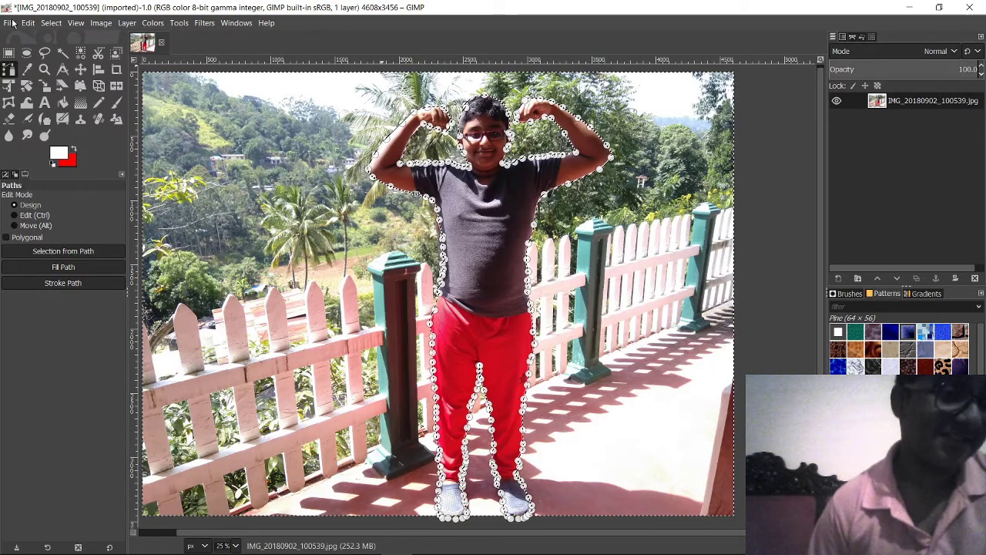
left_click(29, 23)
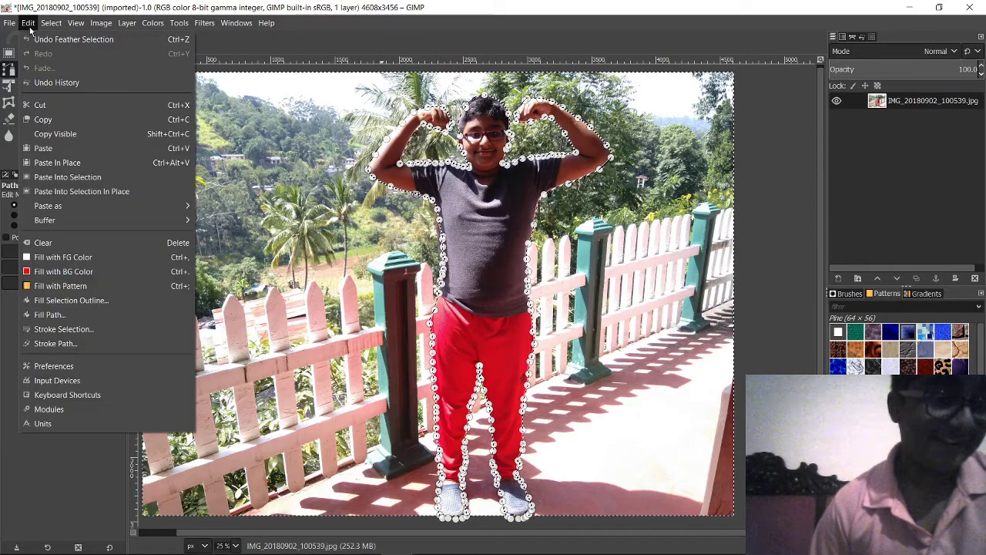
left_click(86, 244)
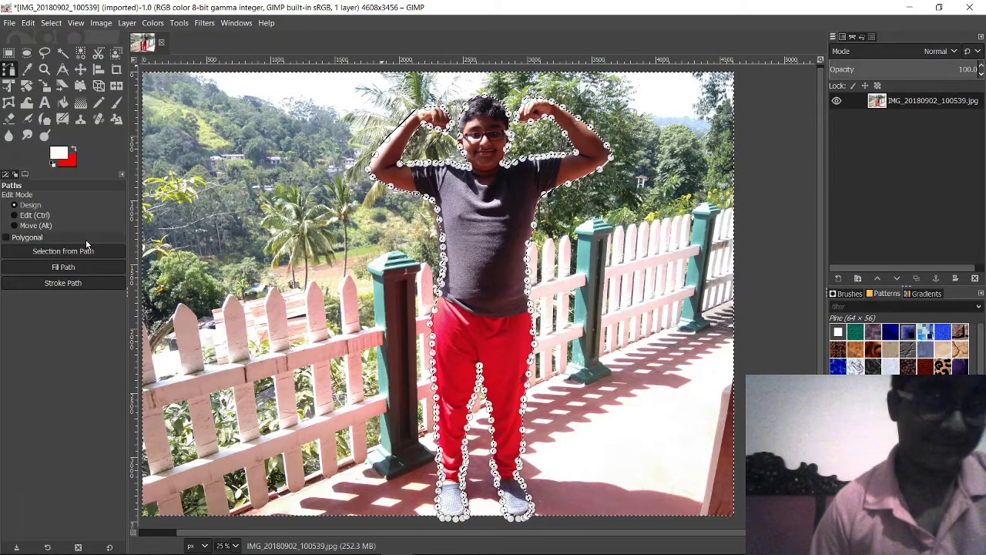
scroll(630, 235, "down", 2)
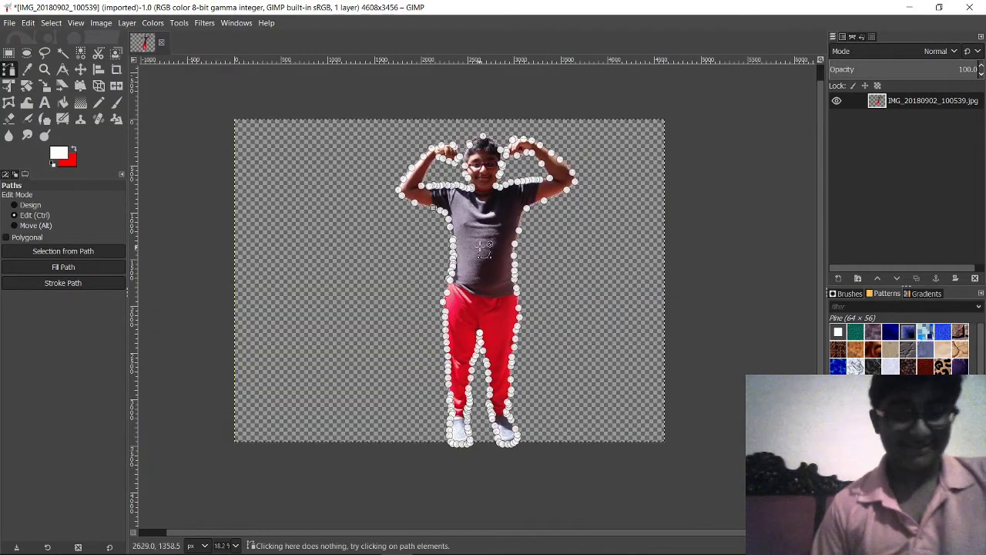
scroll(515, 306, "up", 2)
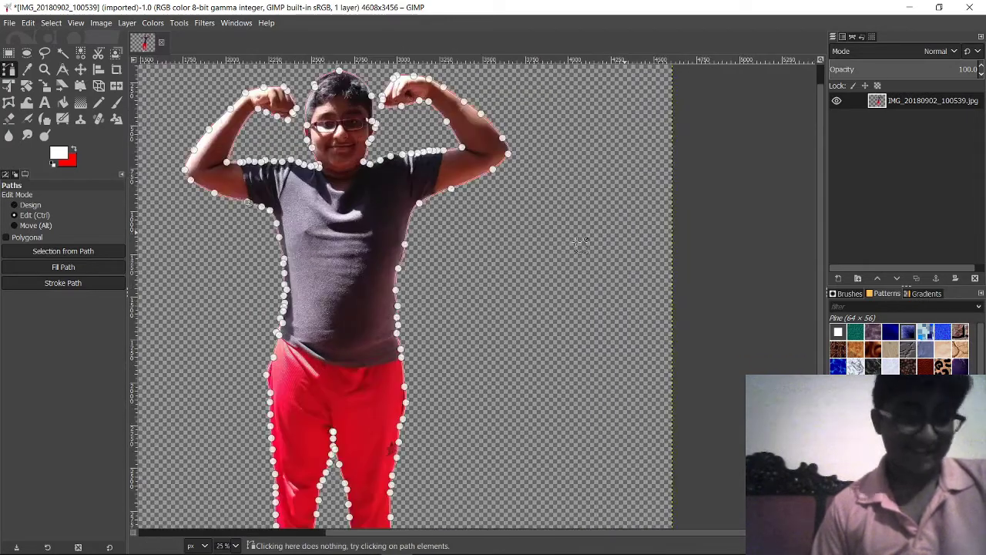
scroll(515, 306, "up", 3)
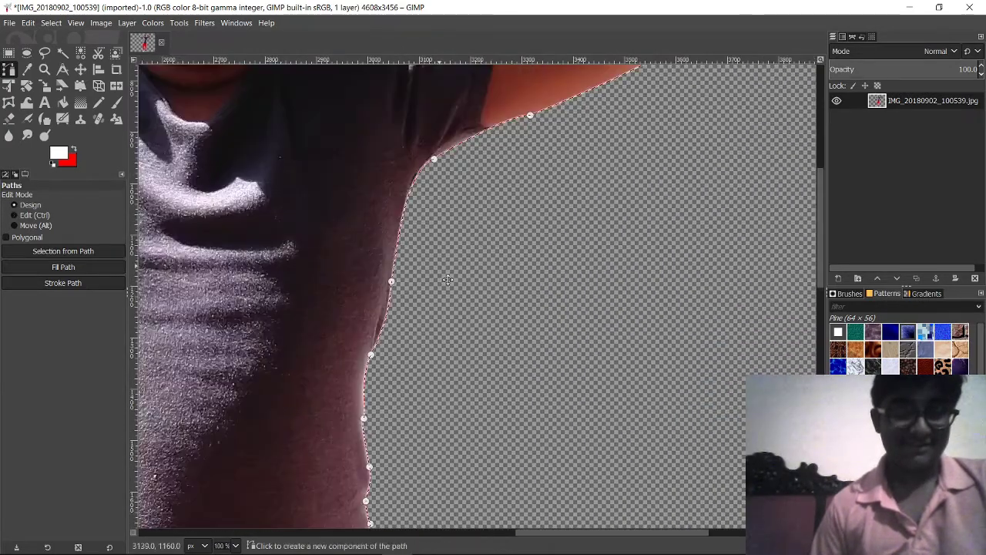
scroll(540, 309, "down", 2)
scroll(569, 311, "down", 2)
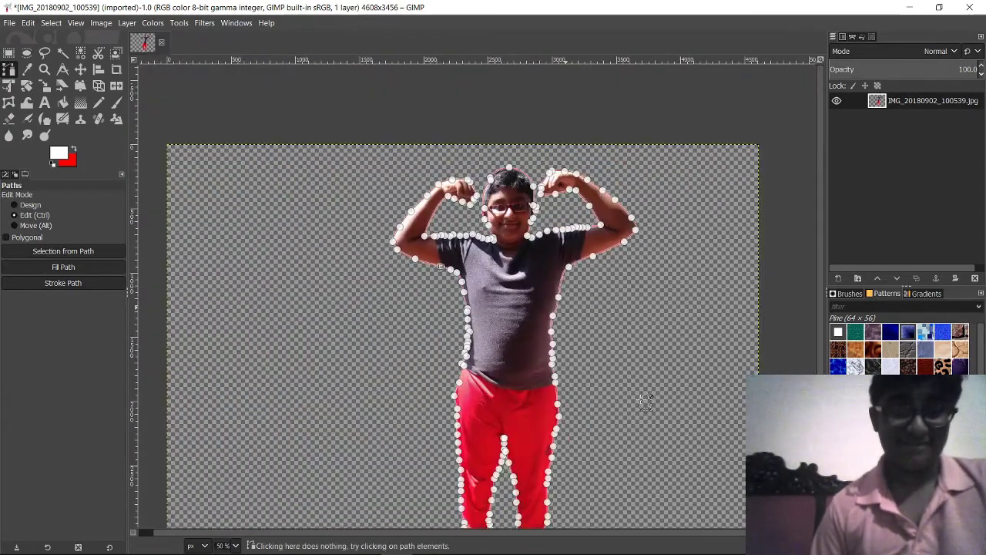
scroll(624, 339, "down", 1)
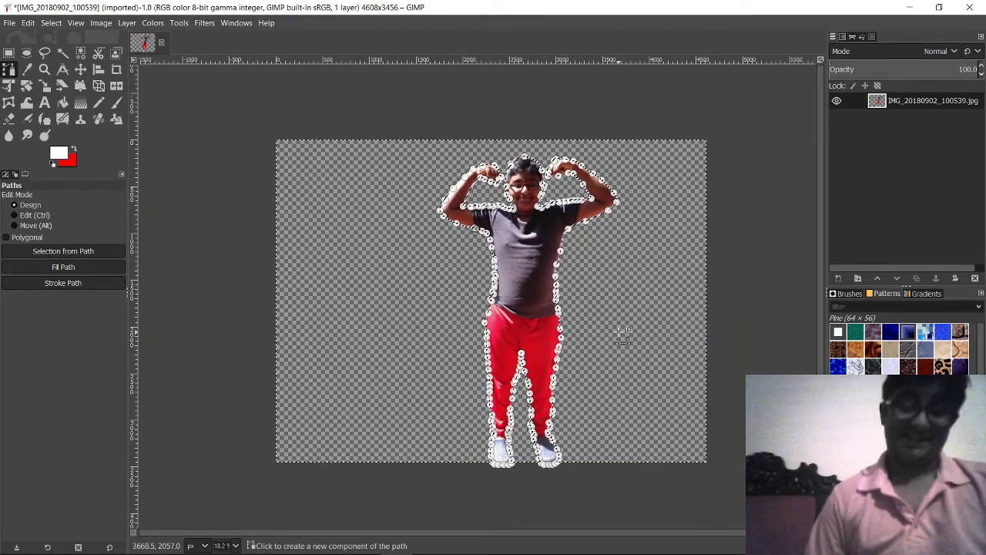
scroll(578, 331, "up", 3)
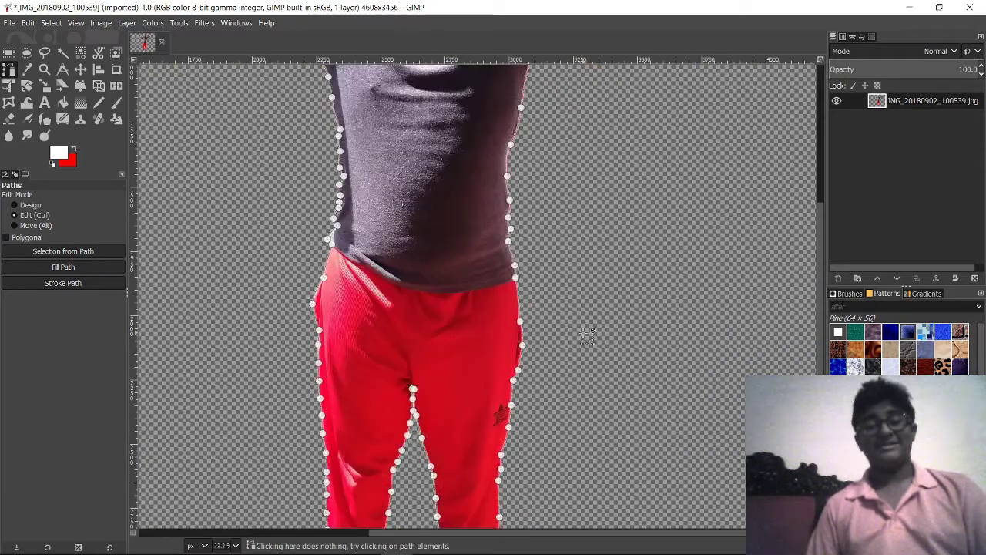
scroll(590, 335, "up", 5)
scroll(473, 135, "up", 2)
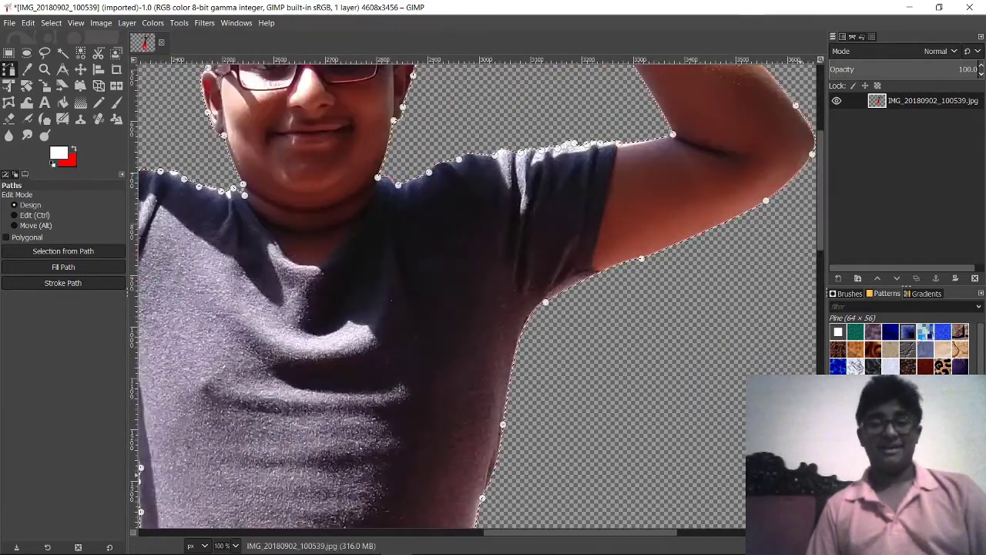
scroll(422, 389, "down", 5)
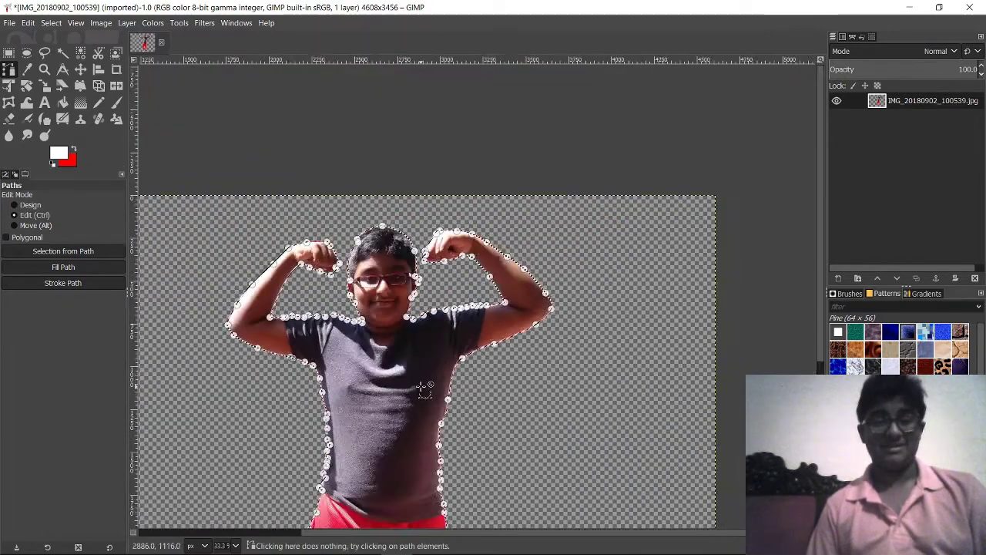
scroll(456, 350, "up", 2)
scroll(457, 350, "down", 1)
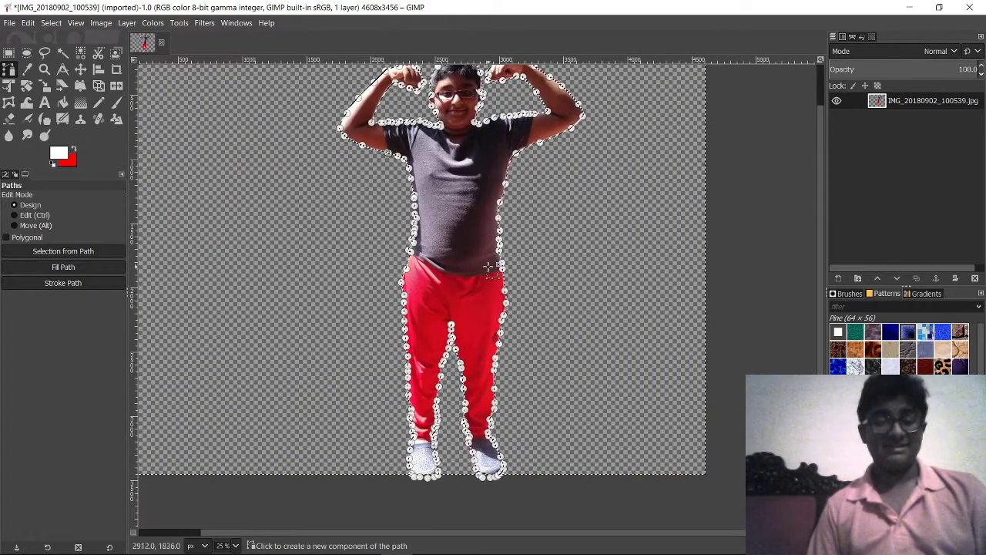
Step: Zoom out to the whole figure and finish editing the path around the boy
scroll(474, 292, "up", 1)
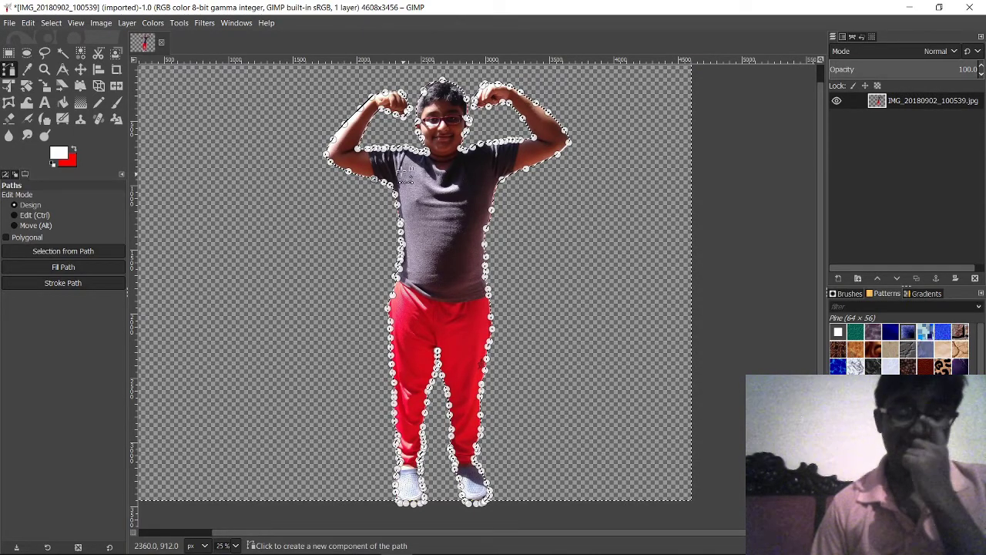
key("minus")
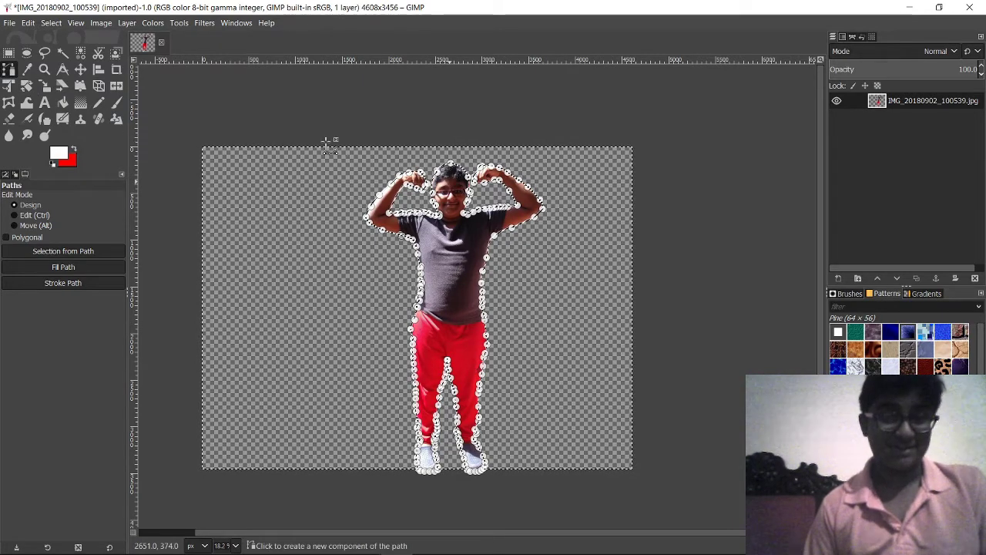
key("Return")
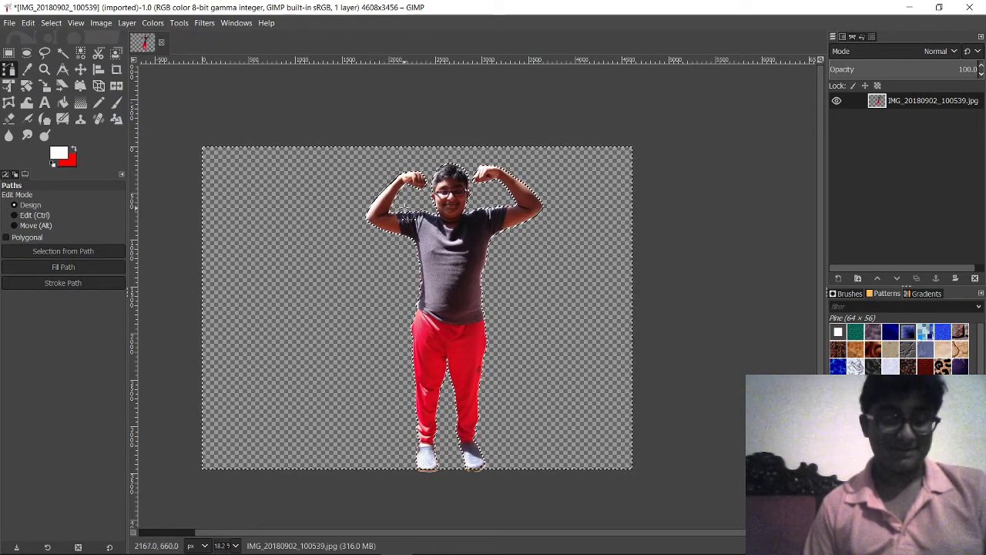
scroll(443, 204, "up", 6)
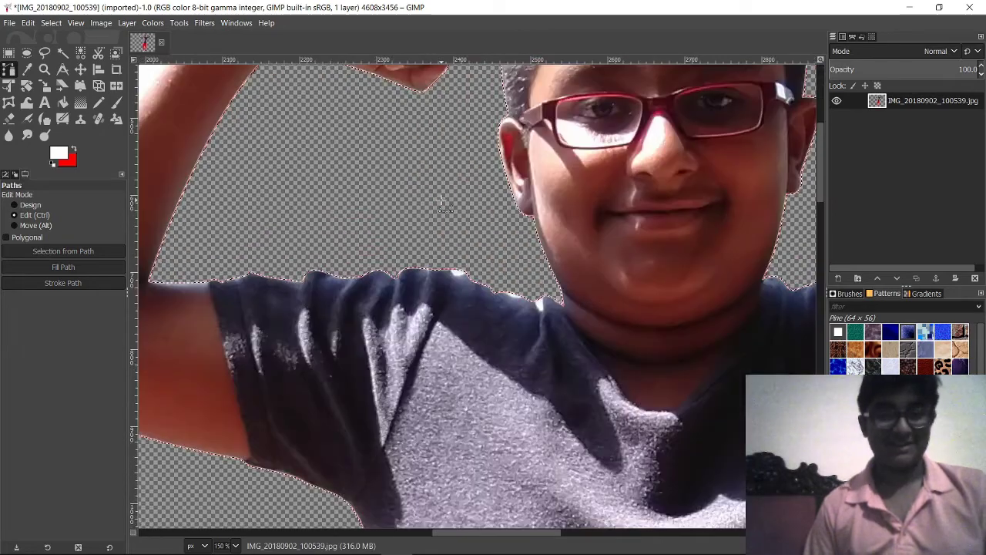
scroll(443, 204, "down", 7)
scroll(454, 204, "up", 3)
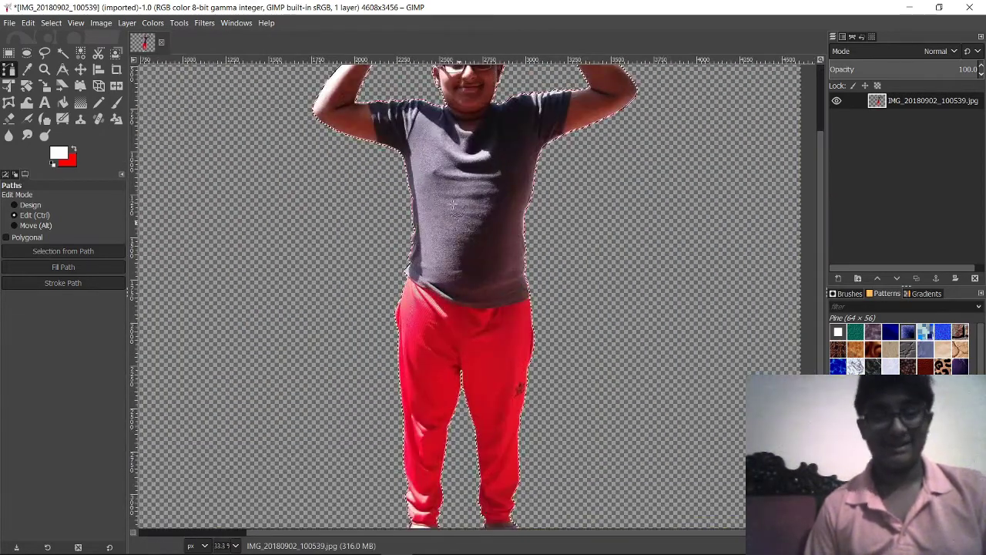
scroll(453, 204, "up", 5)
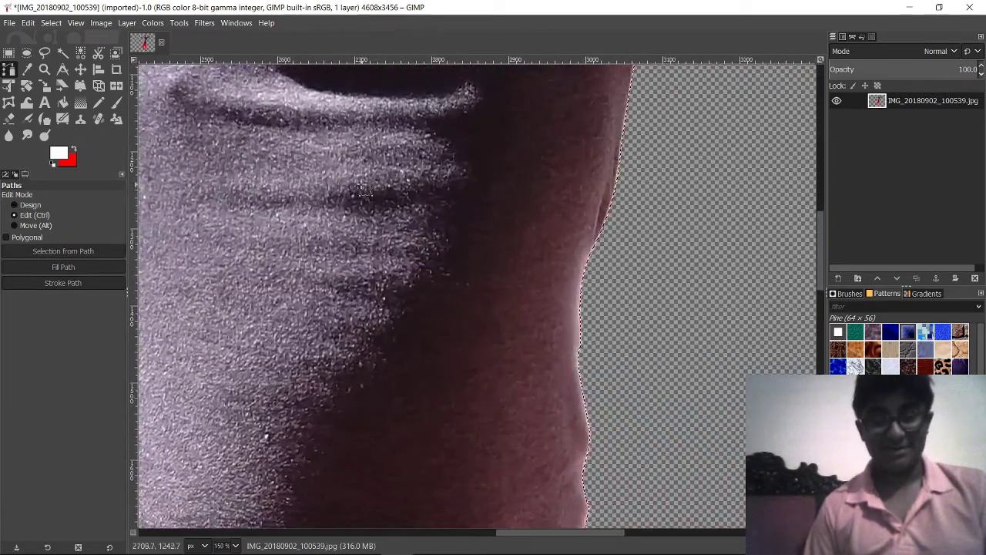
scroll(362, 191, "down", 6)
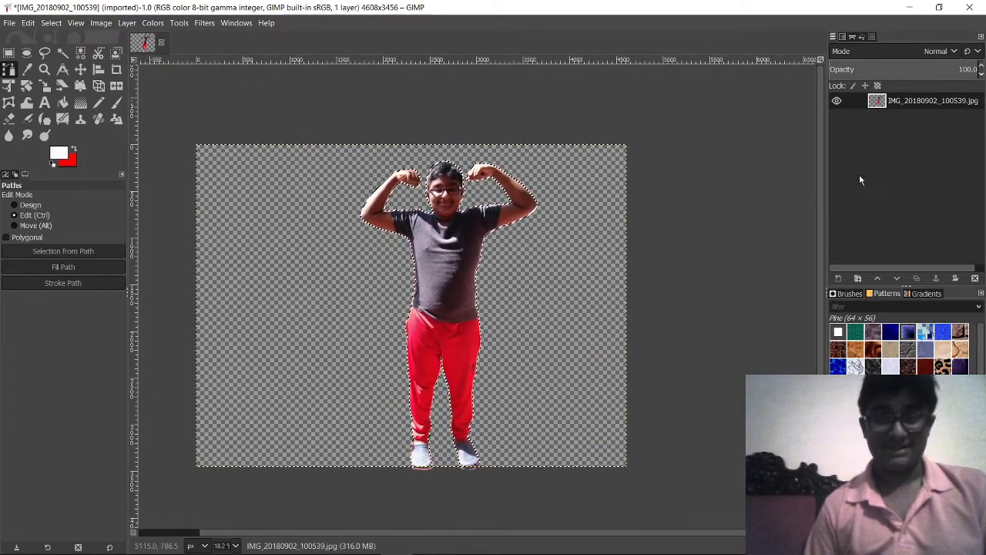
Step: Drop the active selection with Select > None
left_click(28, 22)
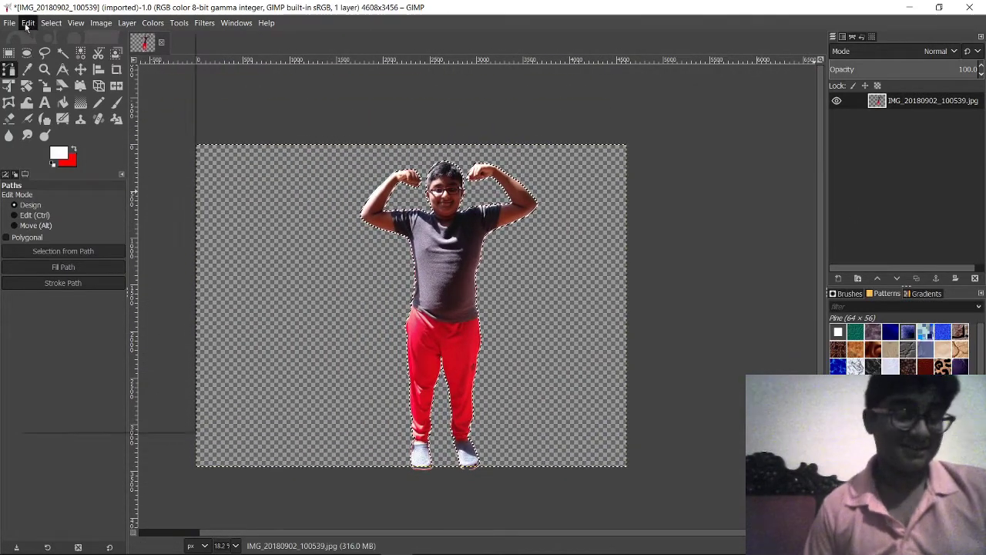
left_click(39, 24)
left_click(51, 23)
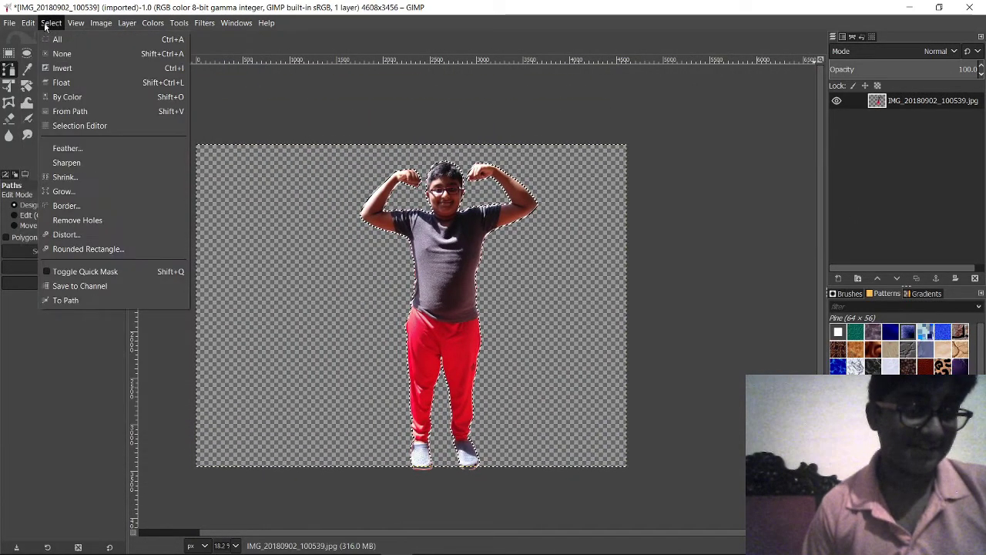
left_click(68, 56)
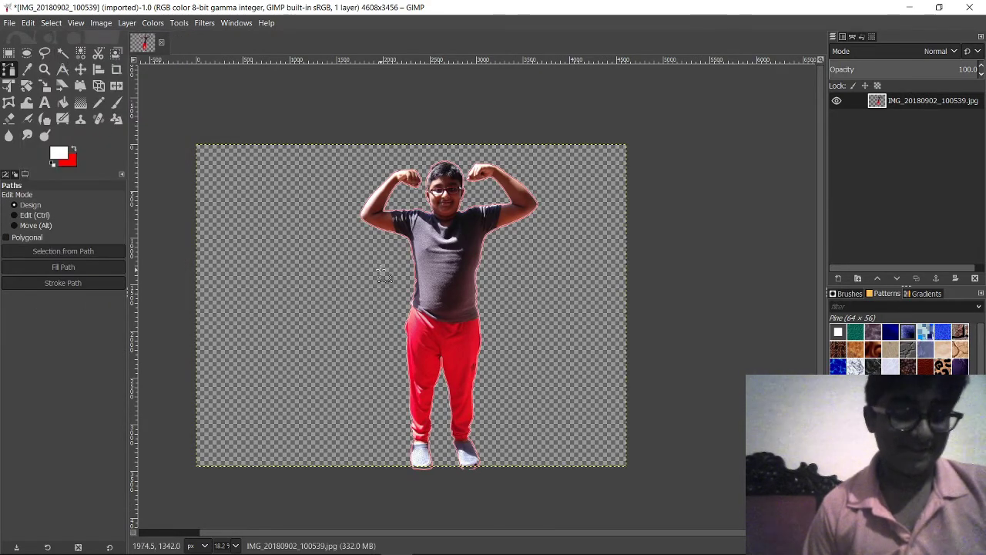
scroll(386, 269, "up", 5)
scroll(360, 147, "right", 1)
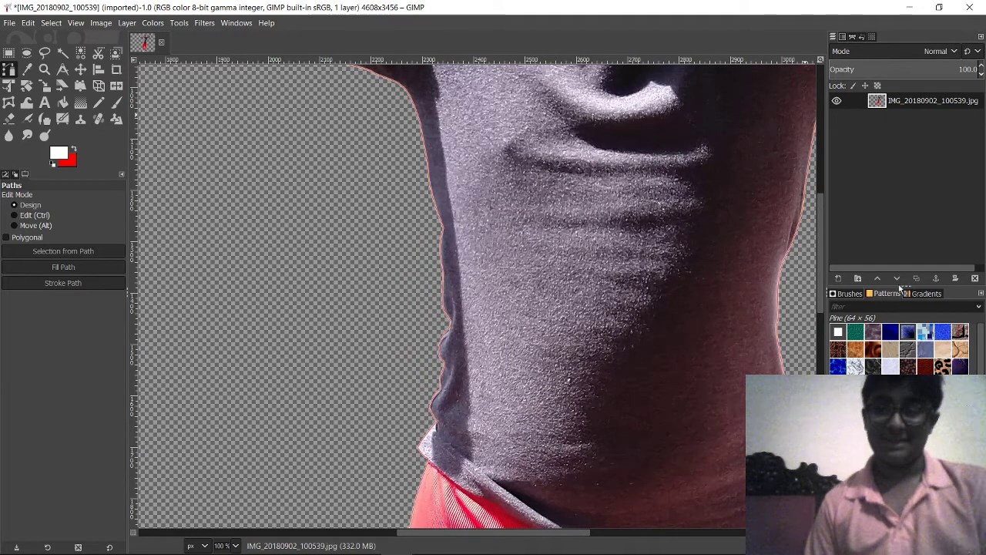
Step: Hide the Unnamed path's outline in the Paths list
left_click(852, 37)
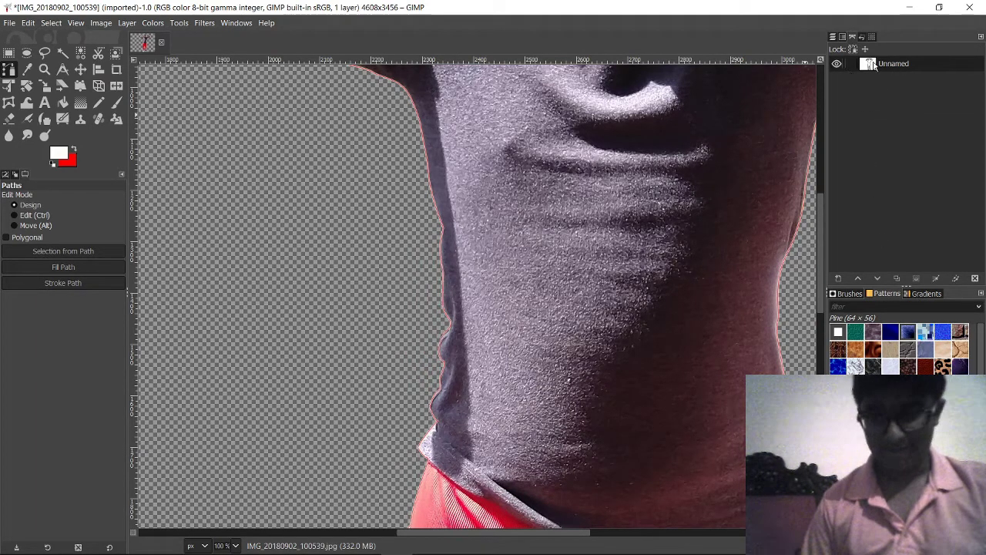
left_click(835, 63)
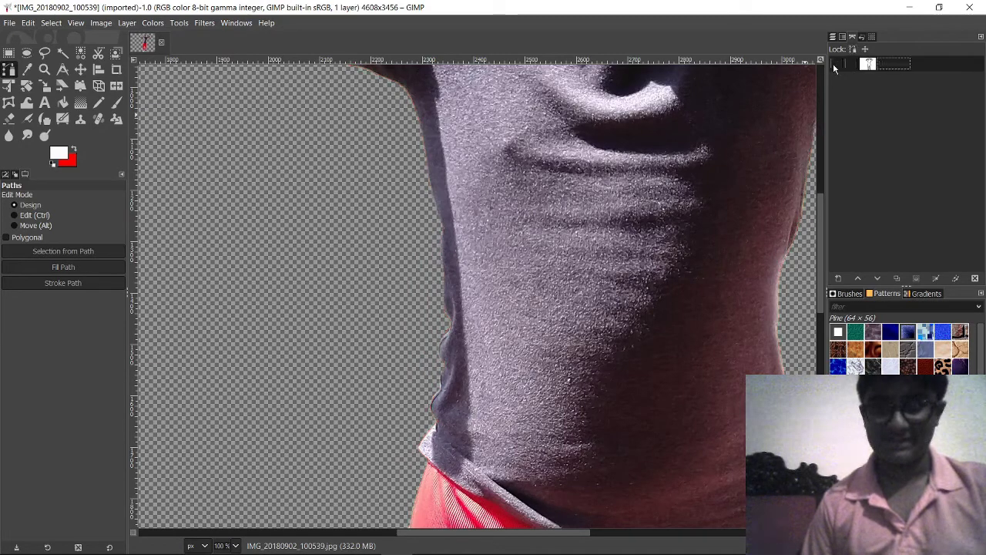
scroll(574, 245, "down", 4)
left_click_drag(594, 212, 548, 242)
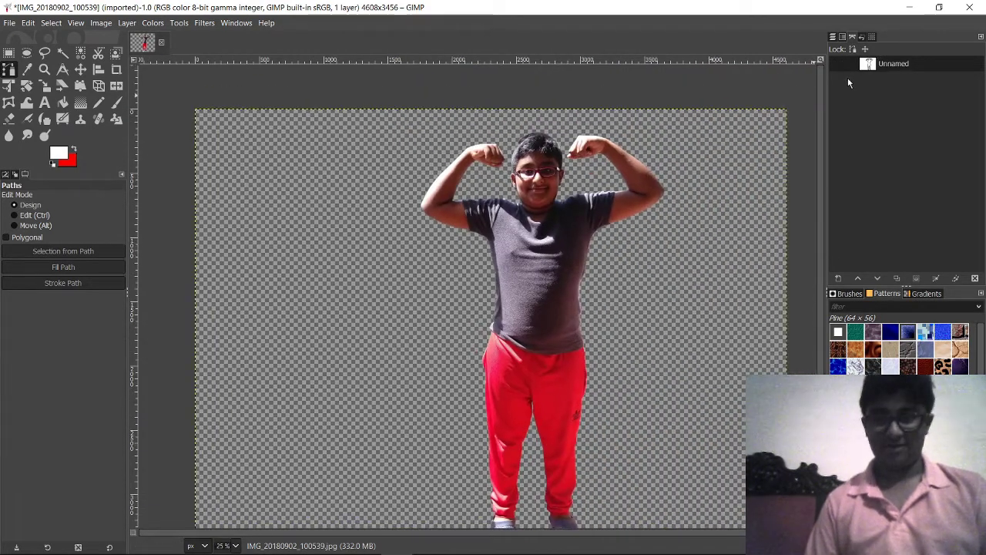
left_click(837, 64)
scroll(623, 162, "up", 2)
scroll(624, 162, "up", 2)
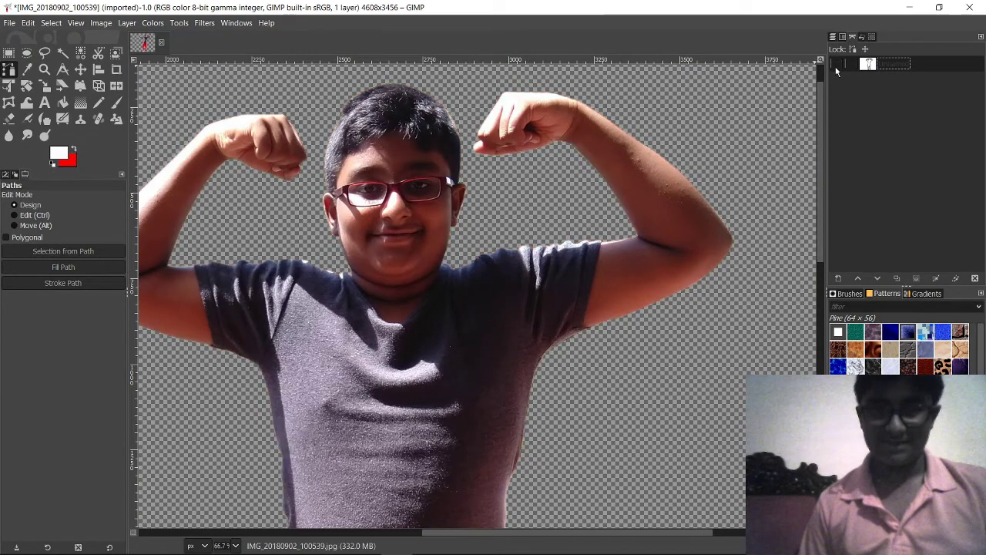
left_click(838, 68)
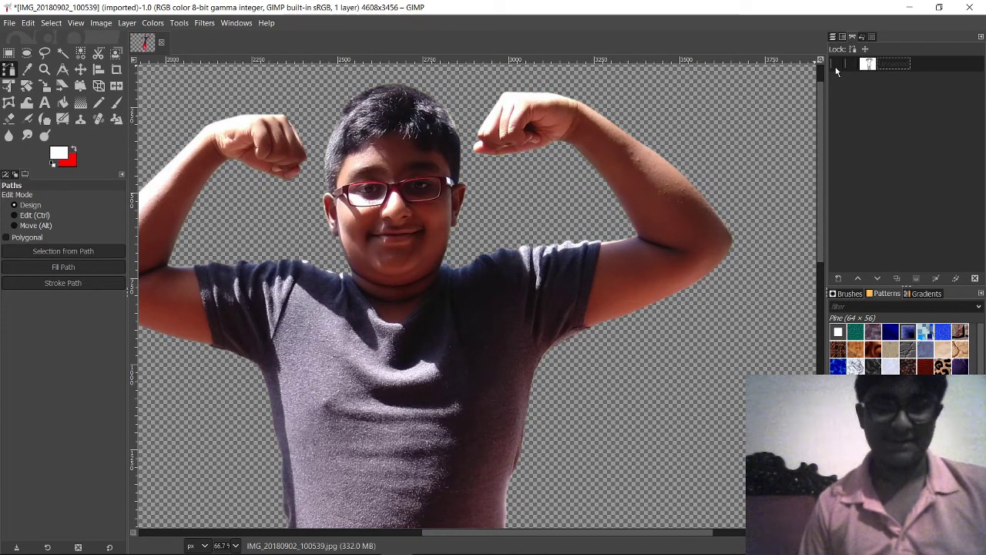
scroll(496, 271, "up", 3)
scroll(480, 271, "down", 5)
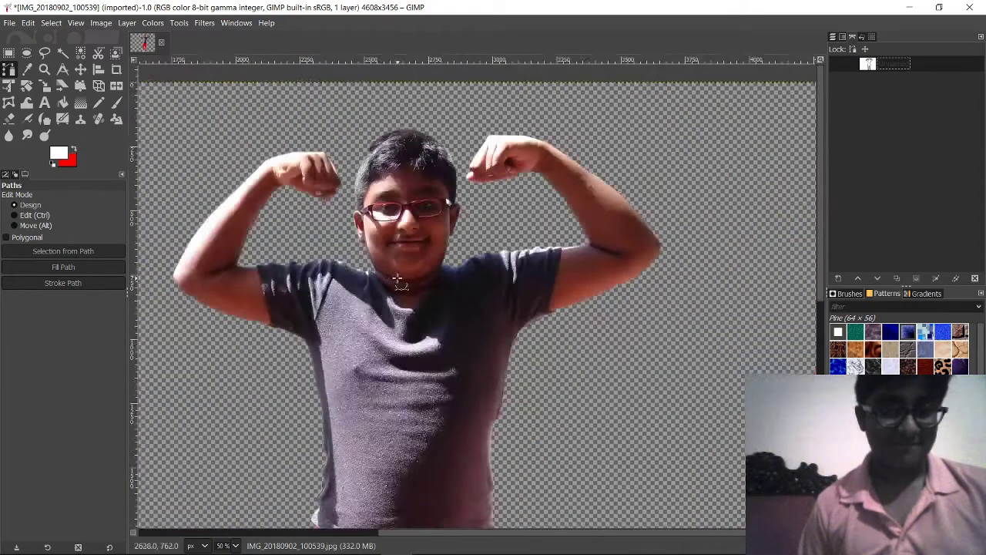
scroll(397, 279, "down", 3)
scroll(463, 278, "up", 2)
scroll(522, 275, "down", 3)
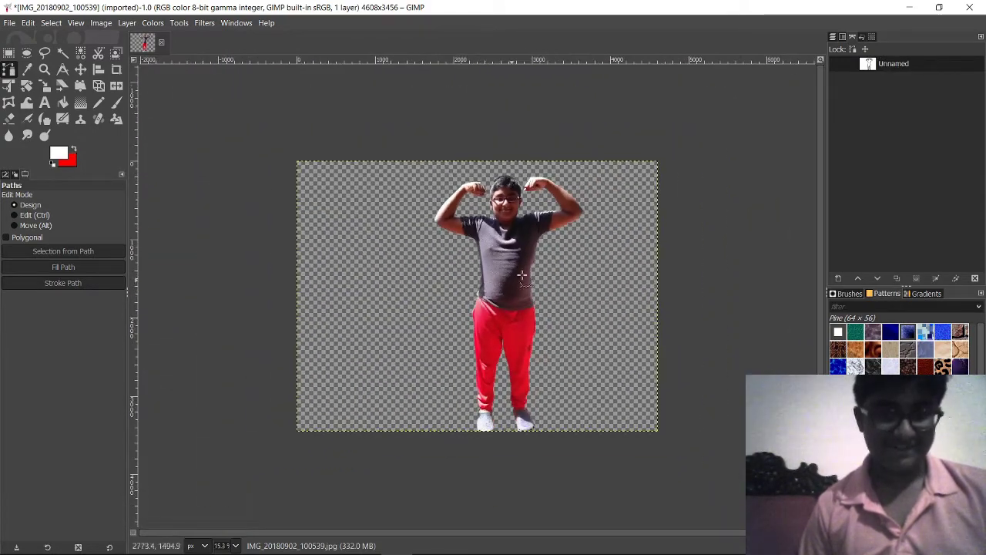
scroll(522, 275, "right", 1)
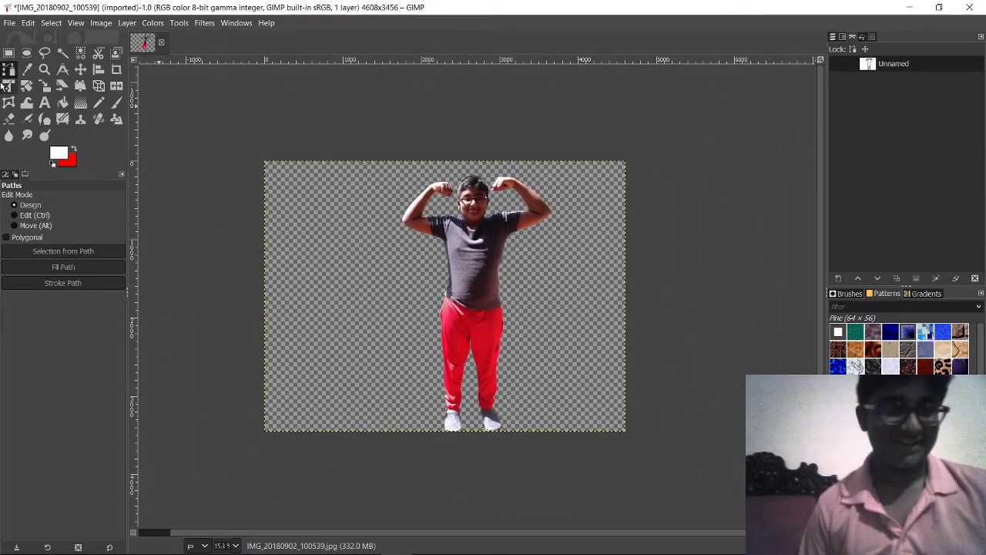
Step: Test-move the boy layer left with the Move tool, undo it, and return to Layers
left_click(81, 69)
left_click_drag(477, 248, 400, 235)
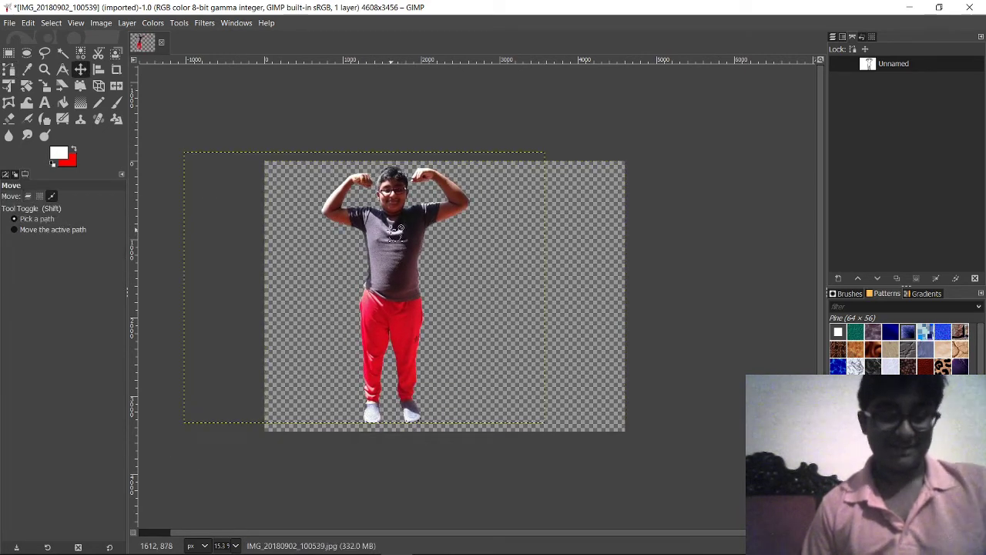
key("ctrl+z")
scroll(558, 393, "up", 2)
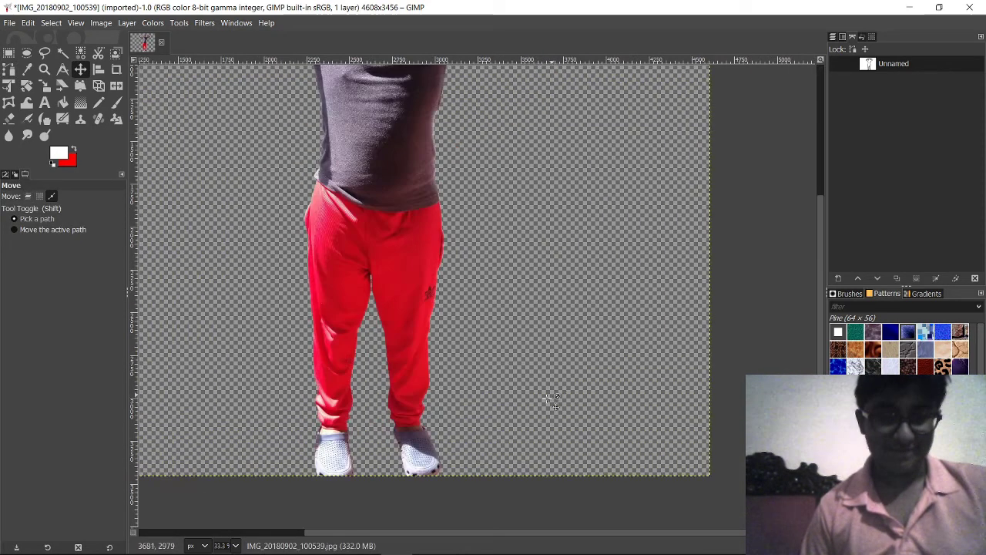
scroll(539, 259, "up", 5)
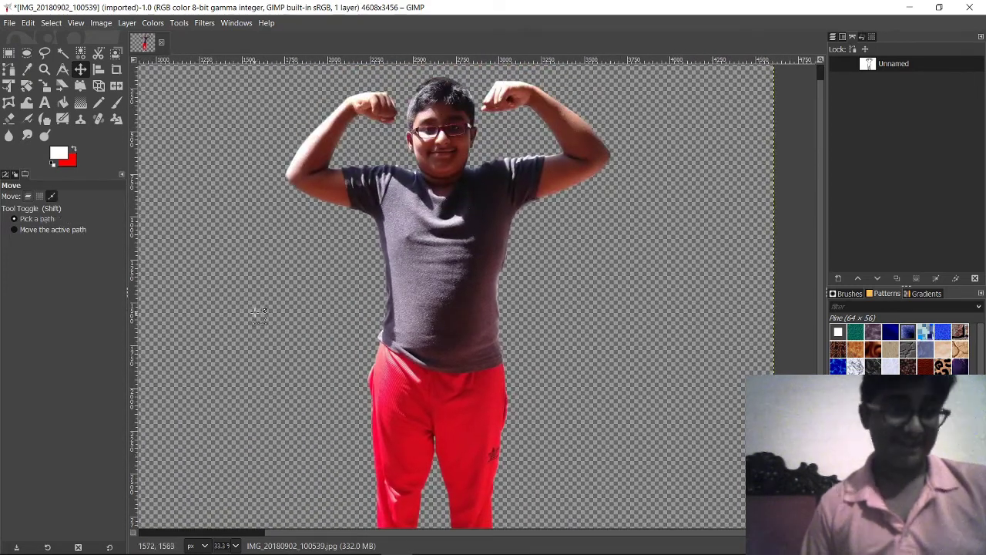
scroll(255, 315, "down", 3)
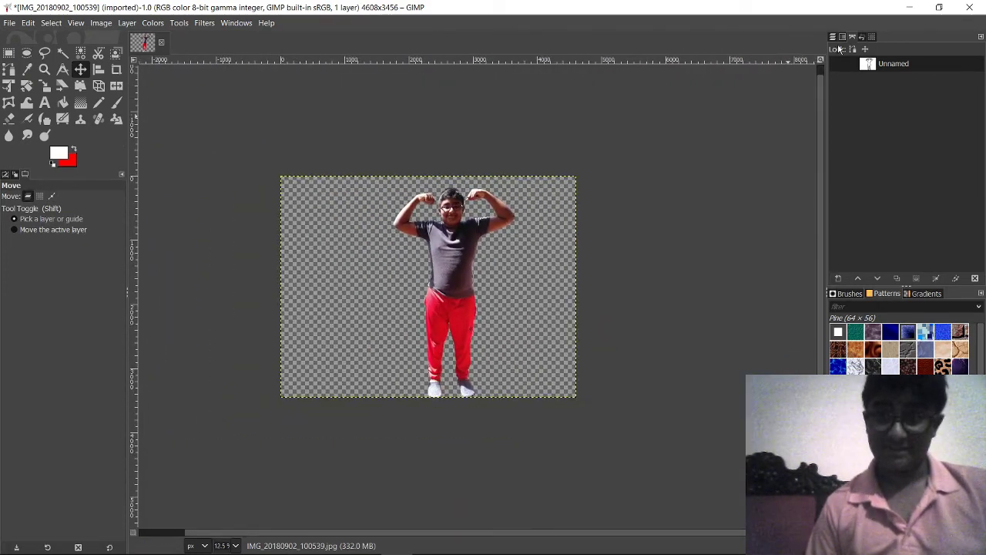
left_click(836, 37)
left_click(838, 277)
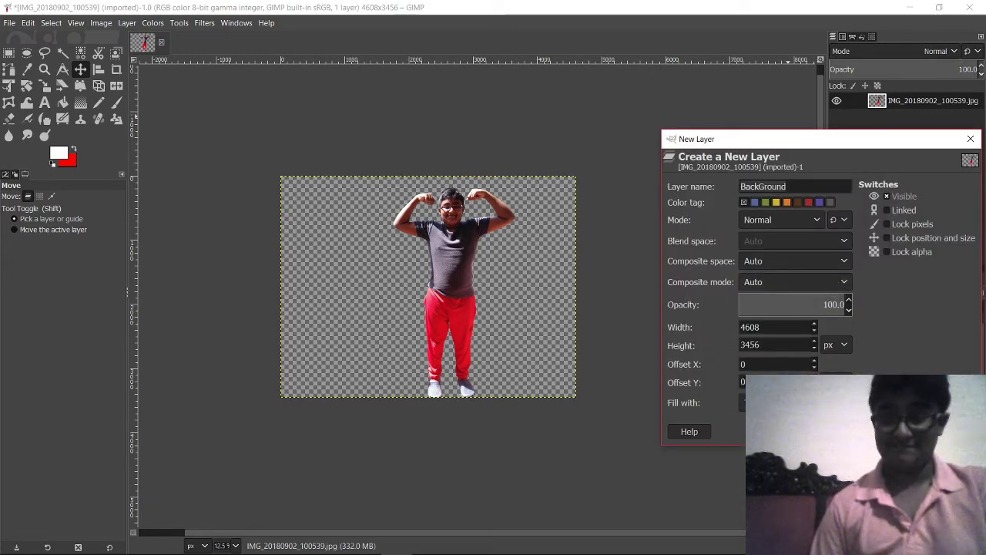
key("Return")
left_click_drag(908, 101, 910, 130)
scroll(595, 165, "up", 4)
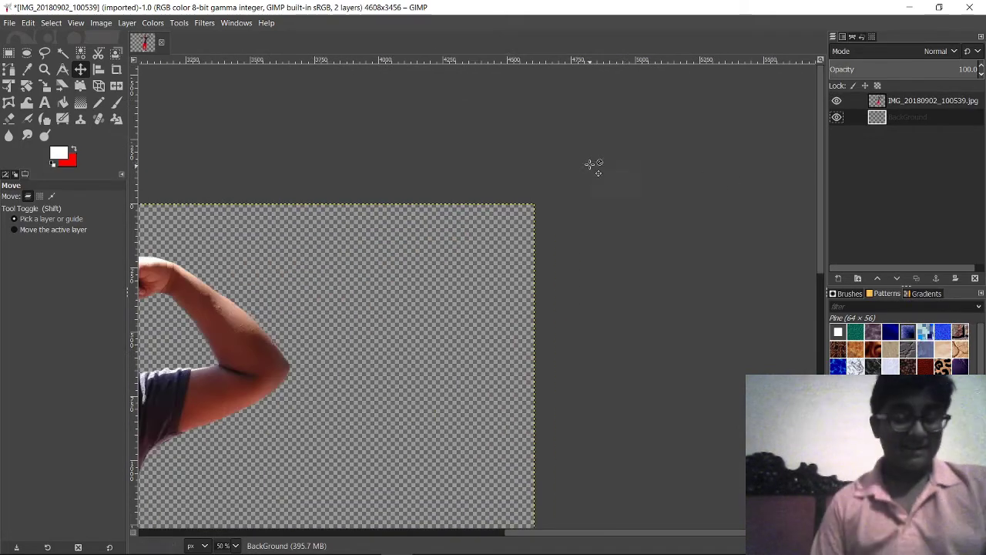
scroll(609, 224, "down", 3)
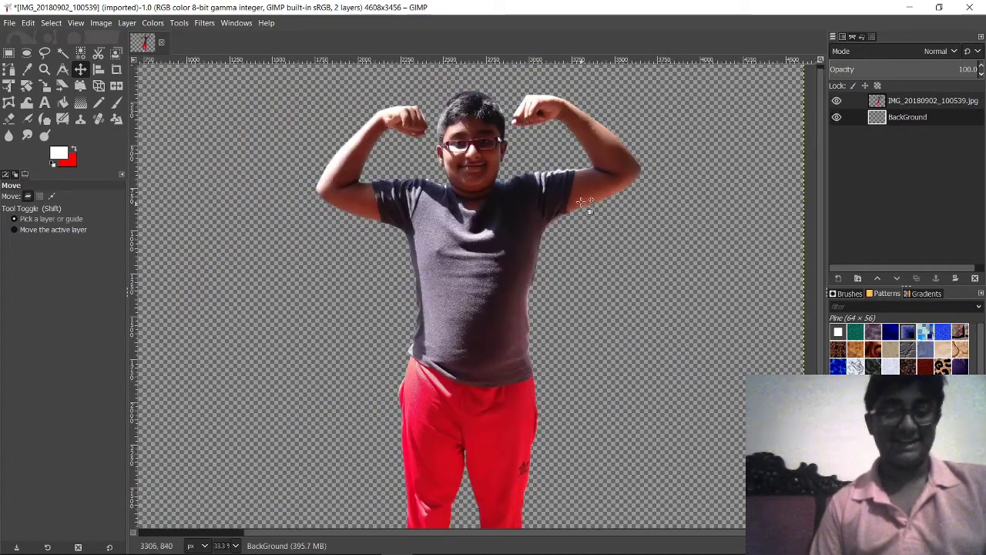
scroll(534, 172, "up", 2)
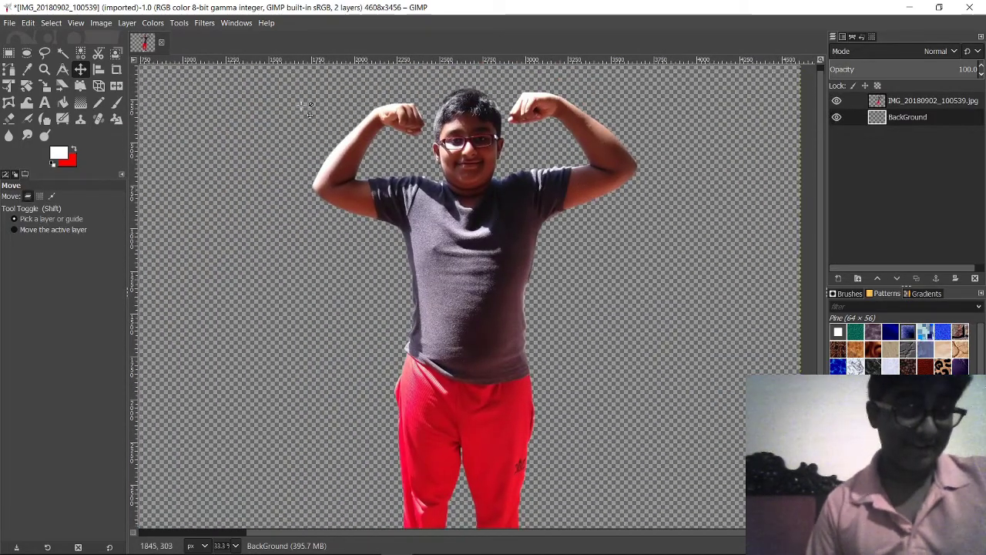
Step: Try a red Bucket Fill on the transparent background, then undo it
left_click(62, 103)
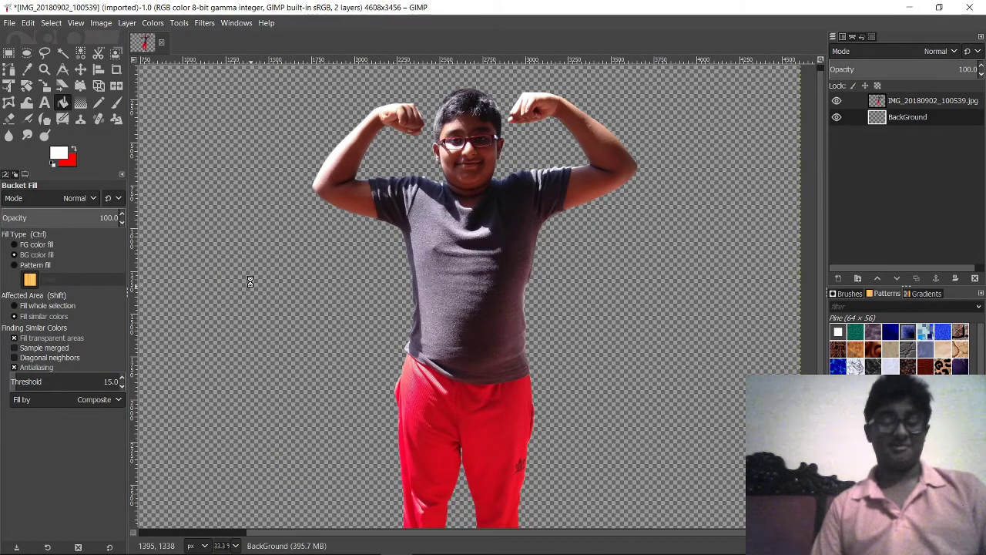
left_click(250, 282)
scroll(253, 282, "down", 3)
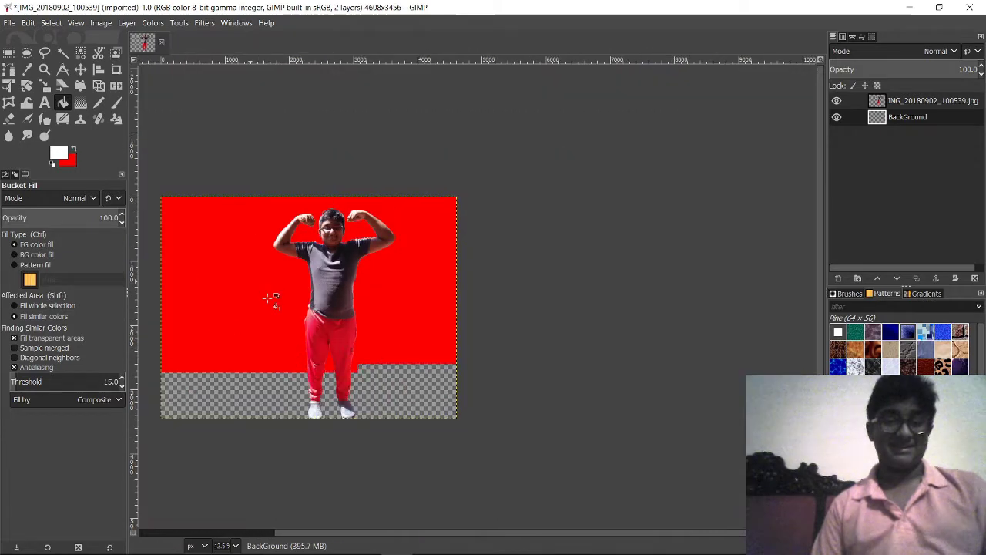
scroll(349, 257, "up", 3)
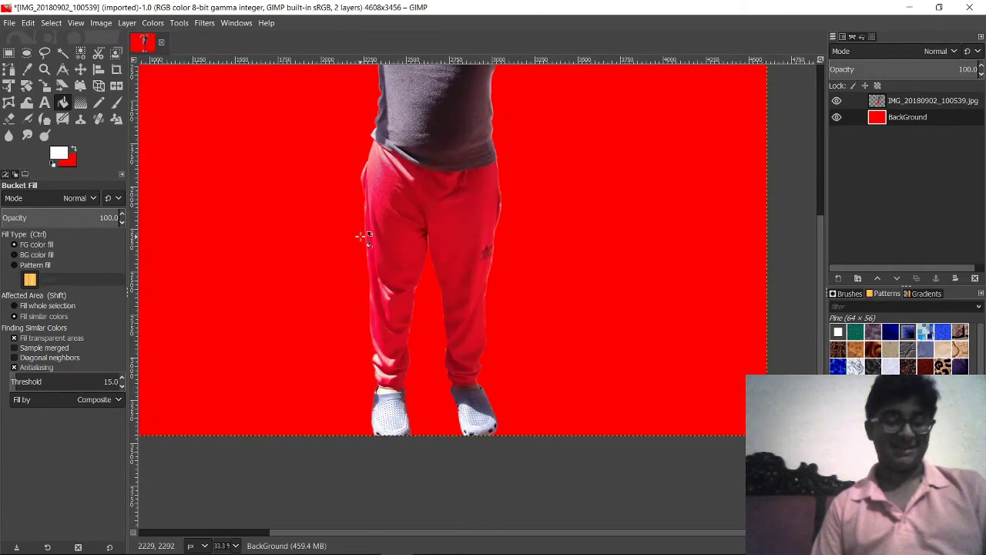
key("ctrl+z")
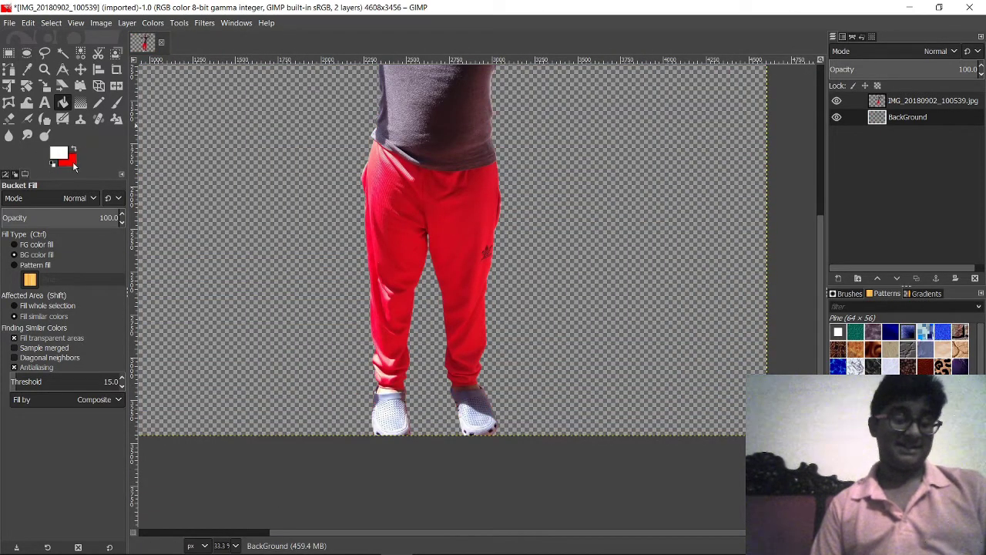
Step: Set the background colour to blue 0070ff and fill the transparent area with it
left_click(73, 164)
left_click(514, 414)
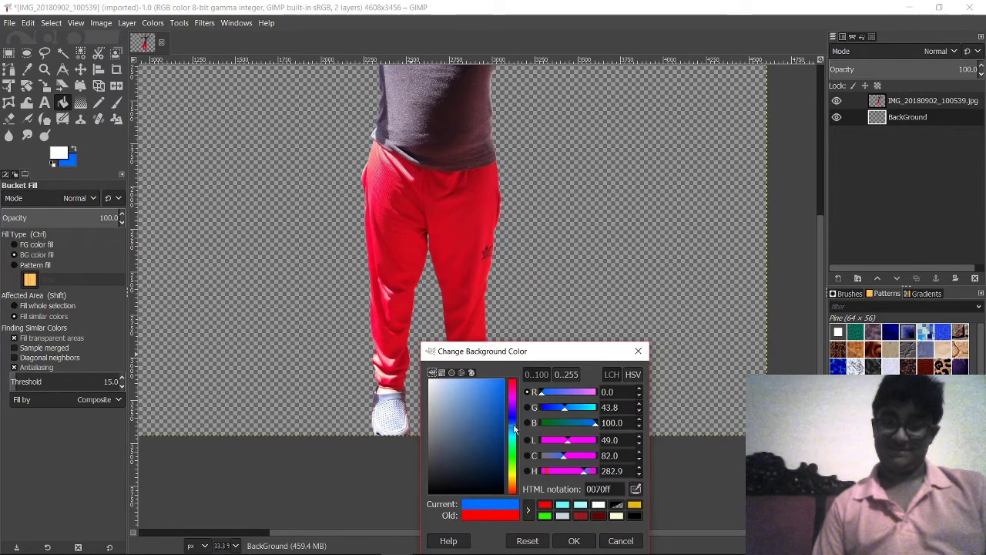
left_click(574, 540)
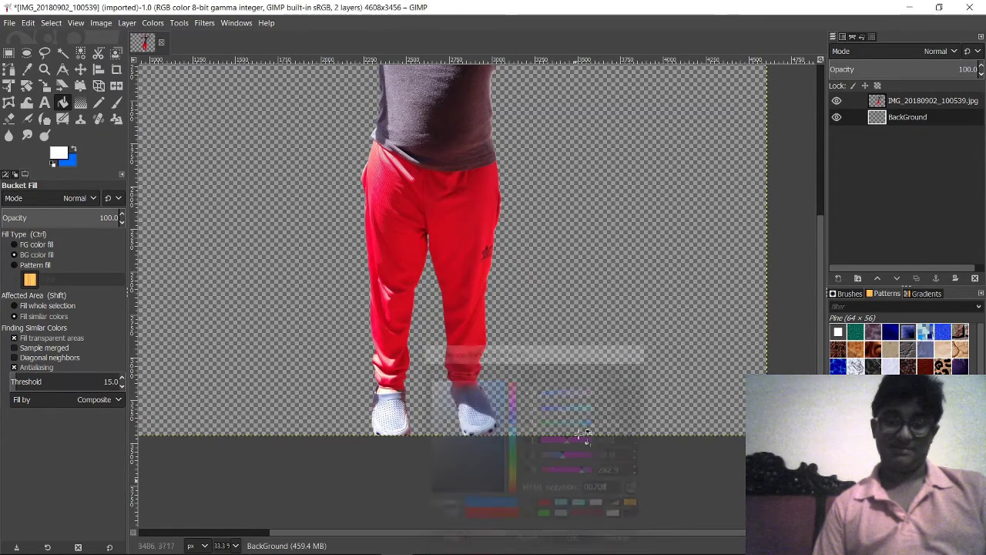
left_click(594, 271)
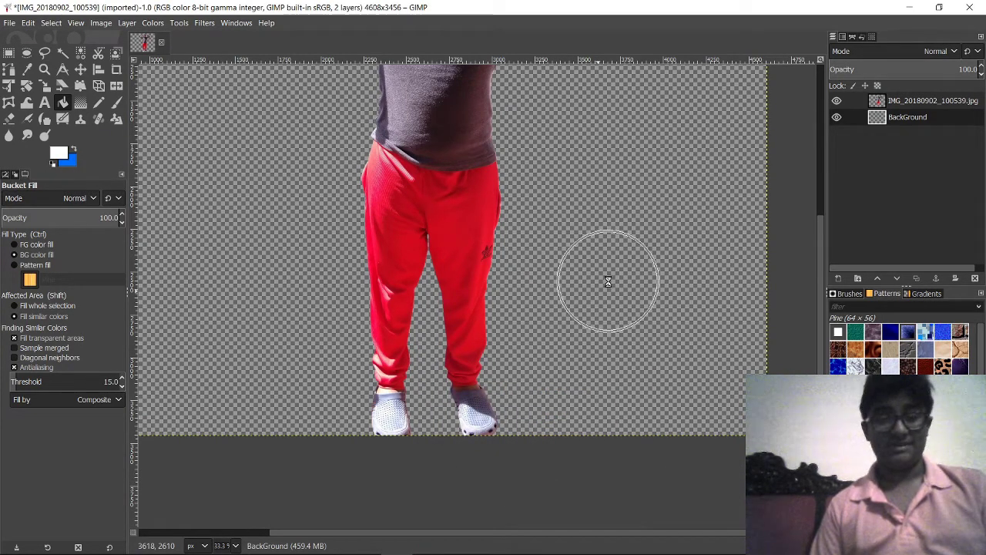
scroll(598, 266, "down", 3)
left_click(602, 260)
scroll(603, 293, "up", 2)
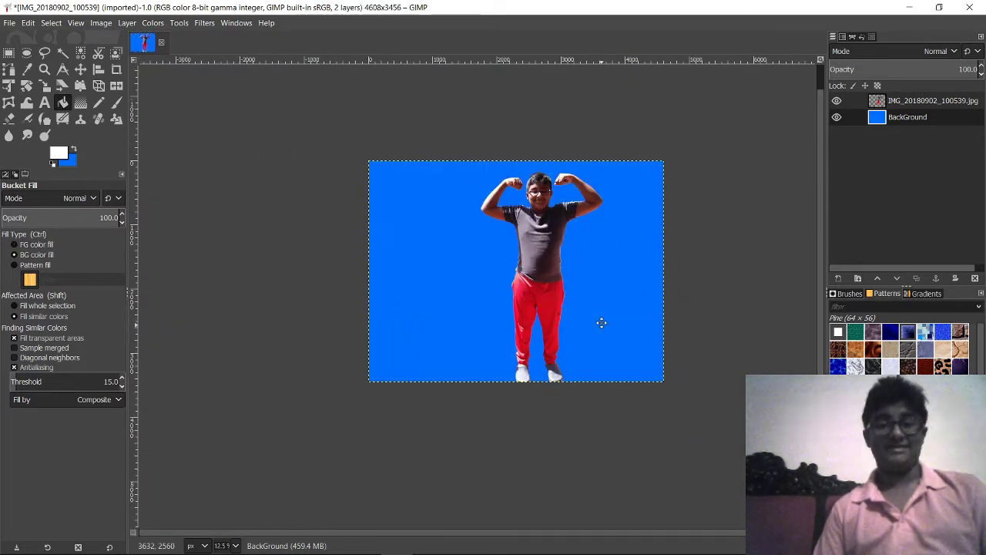
scroll(675, 203, "up", 2)
left_click(892, 105)
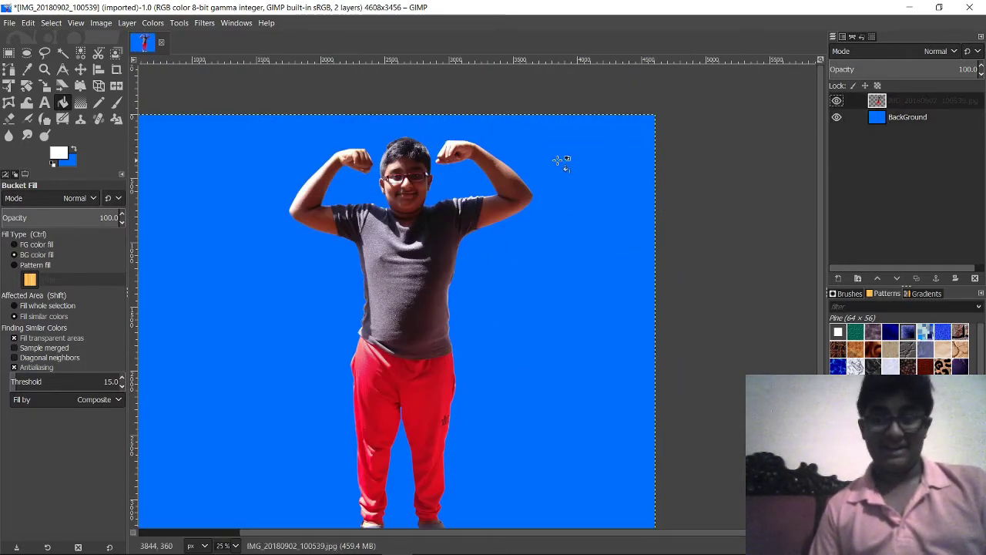
right_click(899, 103)
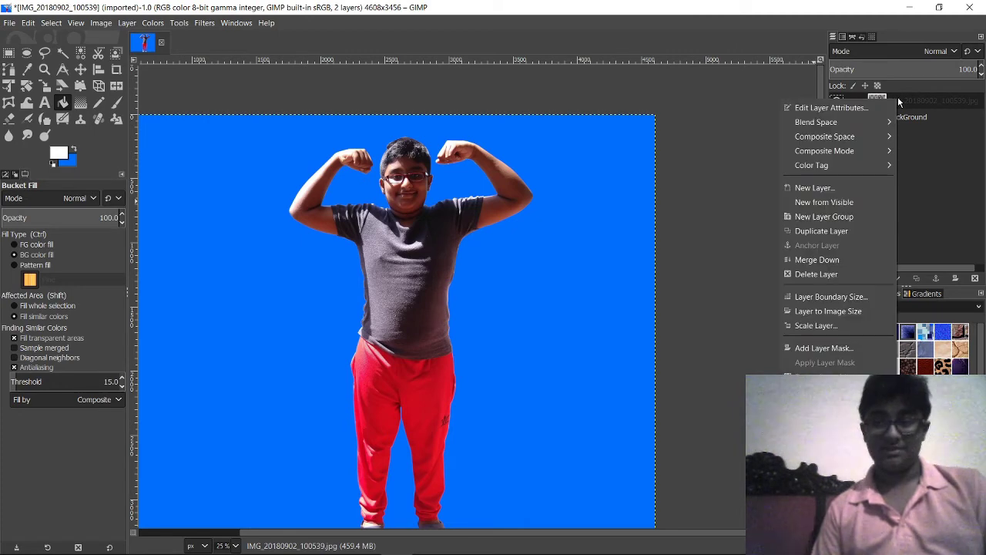
left_click(857, 231)
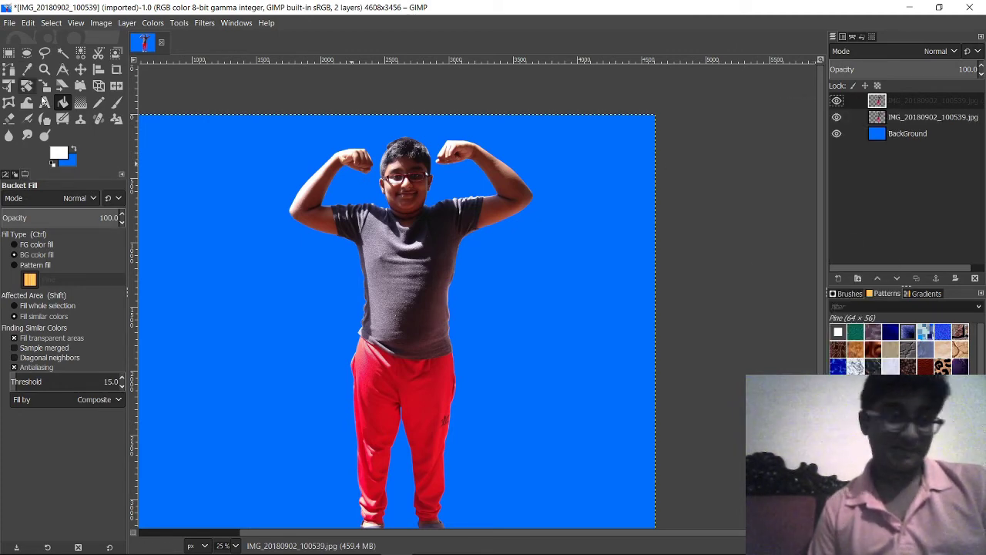
left_click(80, 70)
left_click_drag(326, 282, 469, 283)
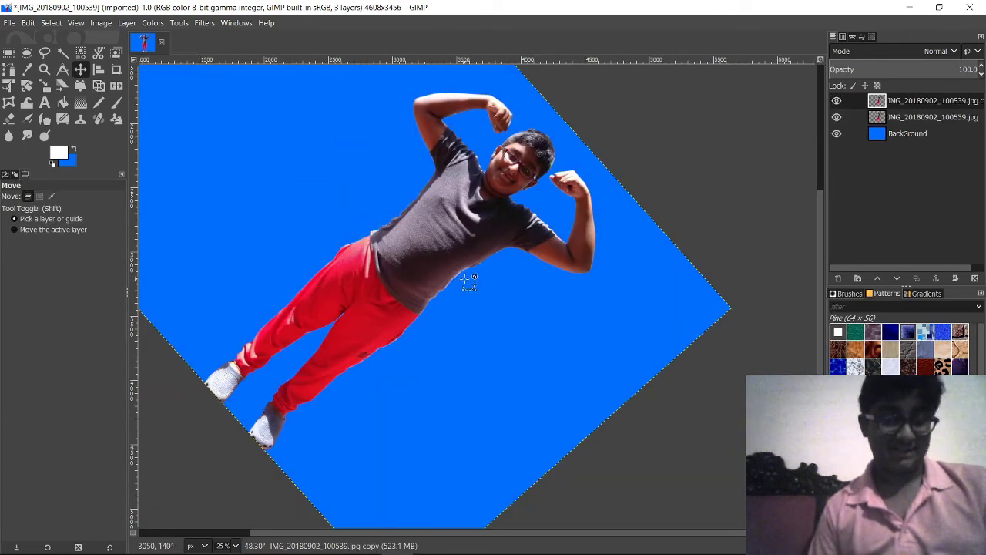
key("ctrl+z")
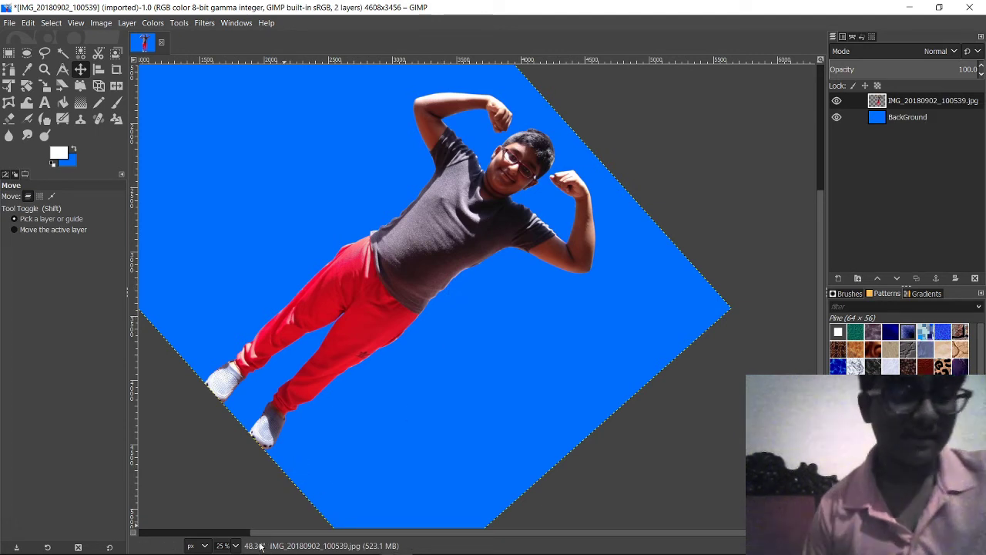
left_click(259, 546)
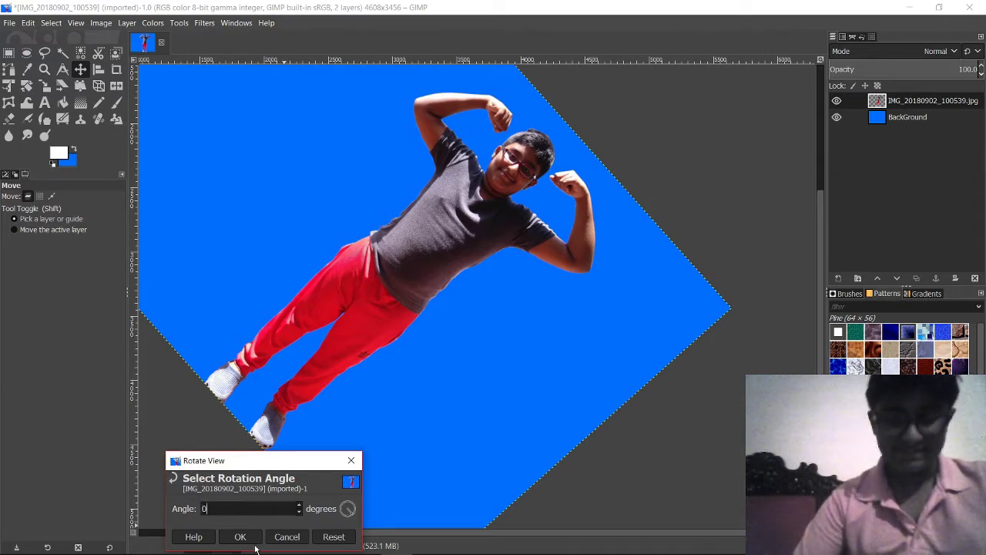
type("0")
key("Return")
Step: Duplicate the boy cut-out layer
scroll(257, 476, "up", 4)
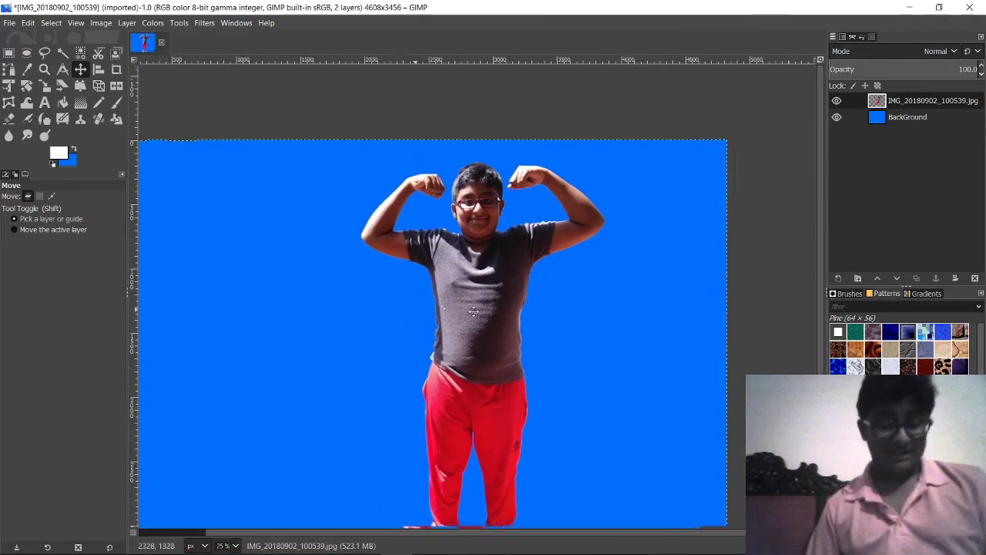
scroll(540, 413, "down", 4)
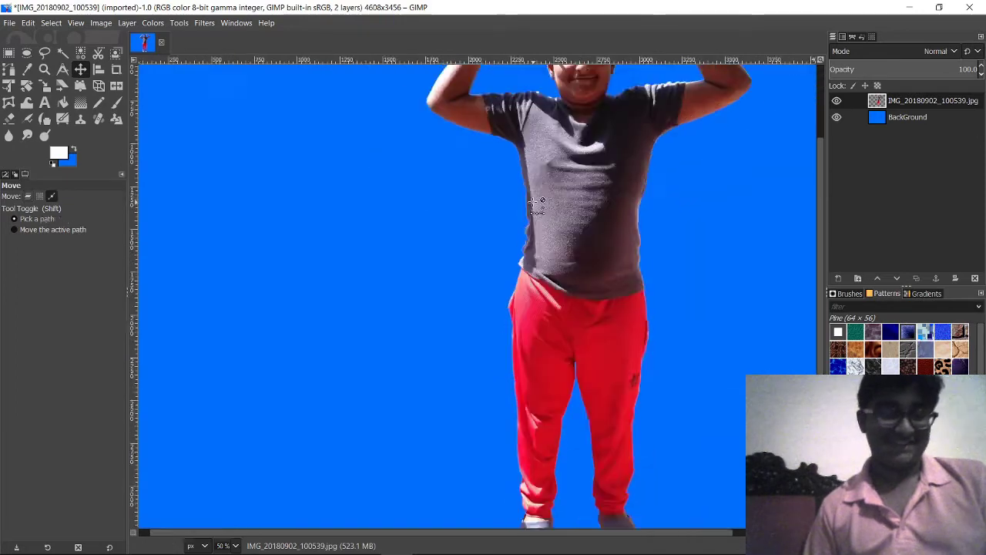
mouse_move(572, 228)
left_mouse_down()
mouse_move(557, 225)
mouse_move(571, 225)
left_mouse_up()
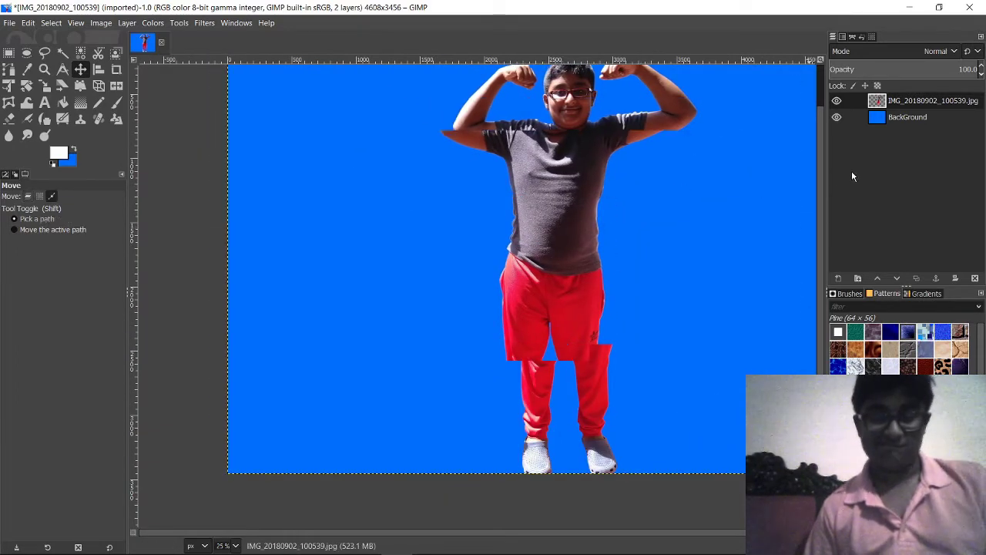
left_click(924, 118)
left_click(921, 100)
right_click(921, 101)
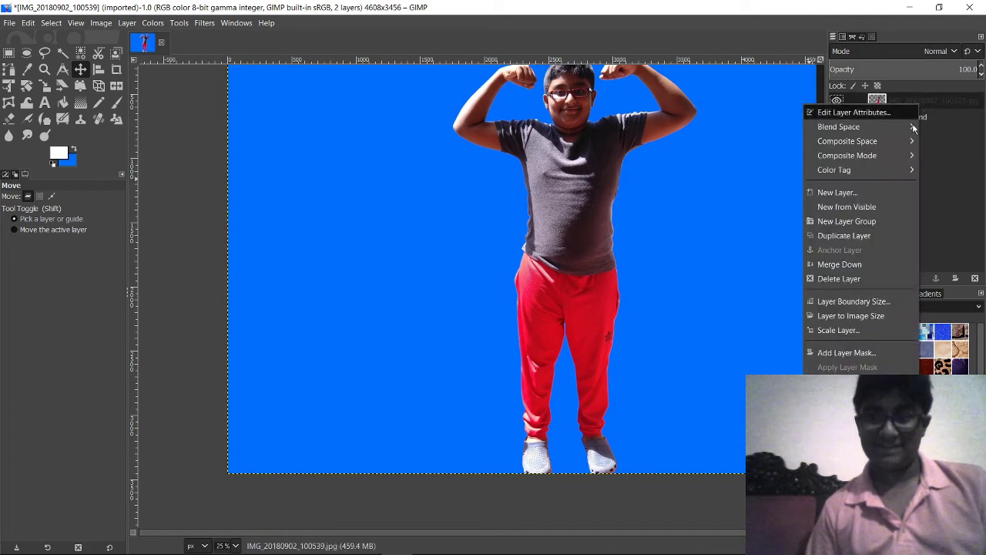
left_click(861, 235)
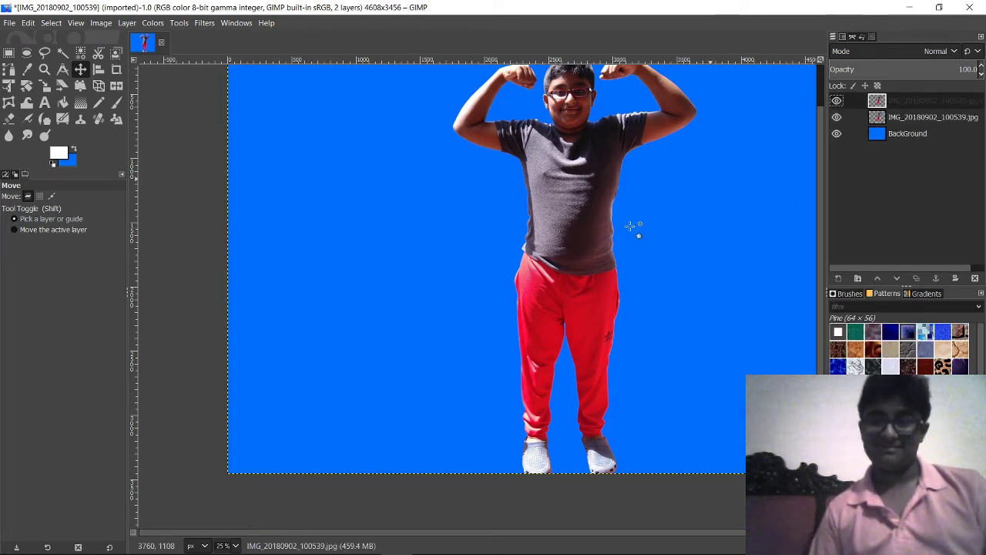
Step: Shift the copy left and place it beneath the original boy layer
left_click_drag(598, 250, 562, 250)
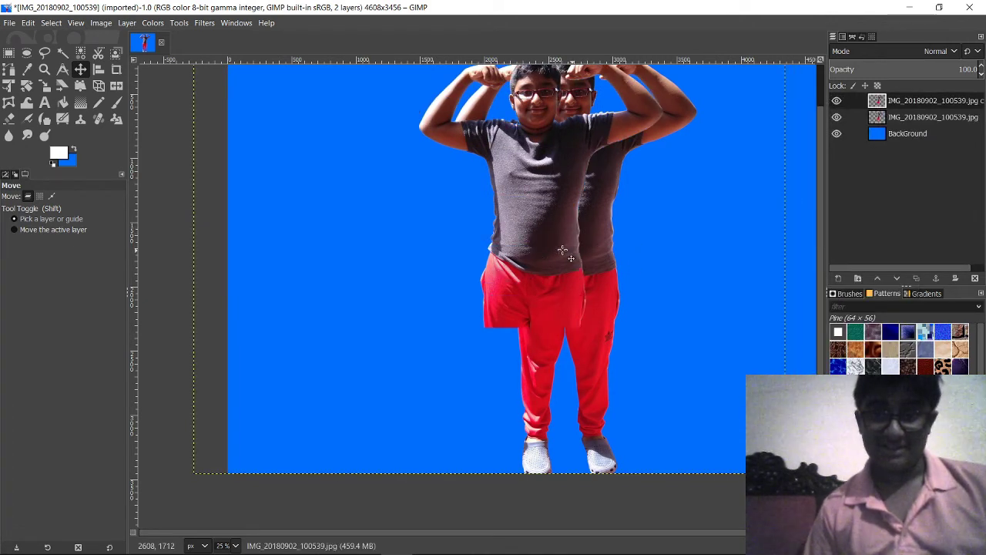
left_click_drag(886, 107, 886, 128)
left_click_drag(529, 209, 530, 206)
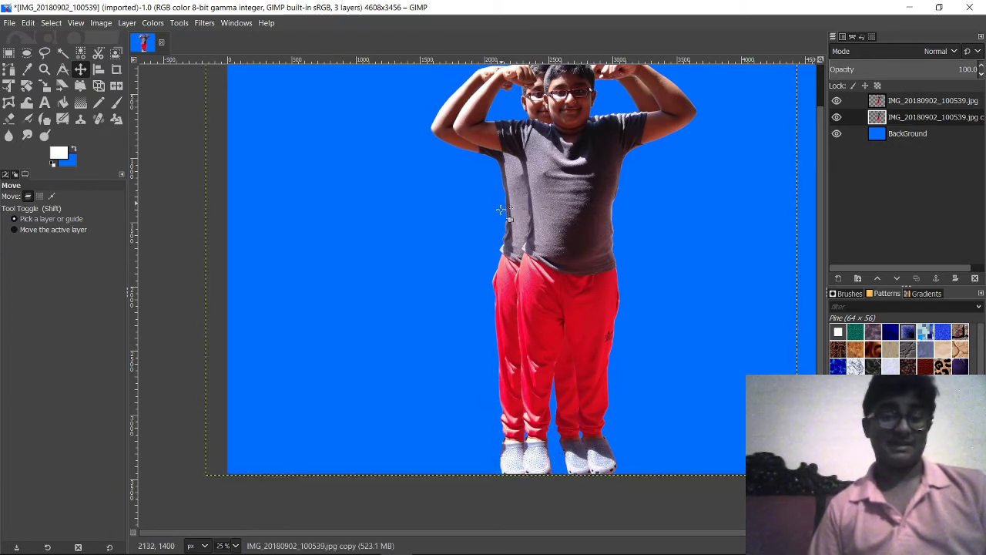
left_click(153, 23)
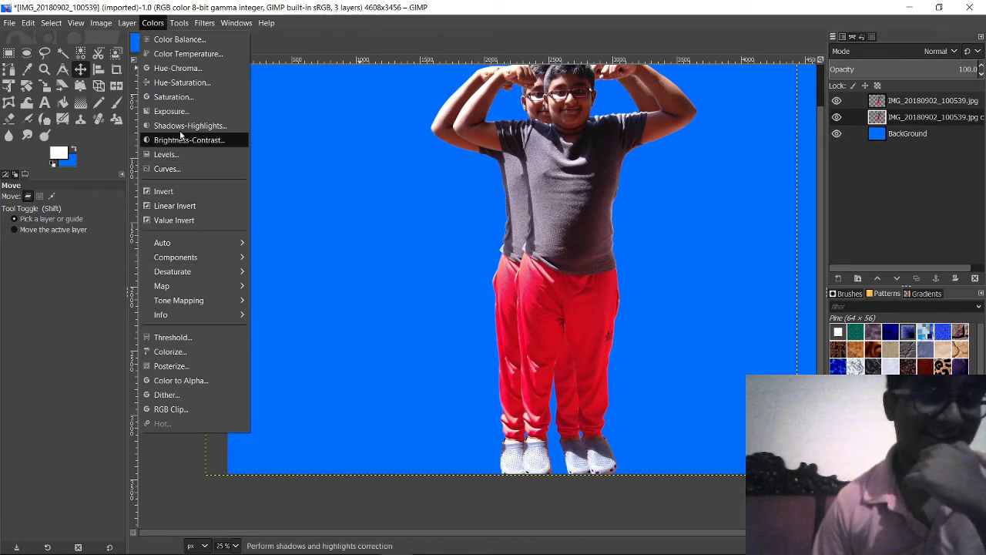
left_click(180, 24)
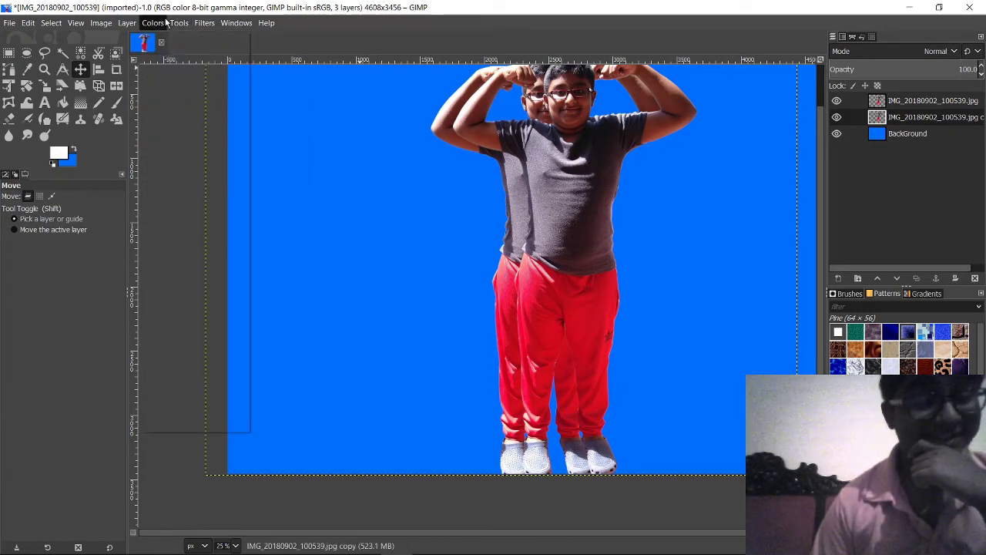
left_click(182, 27)
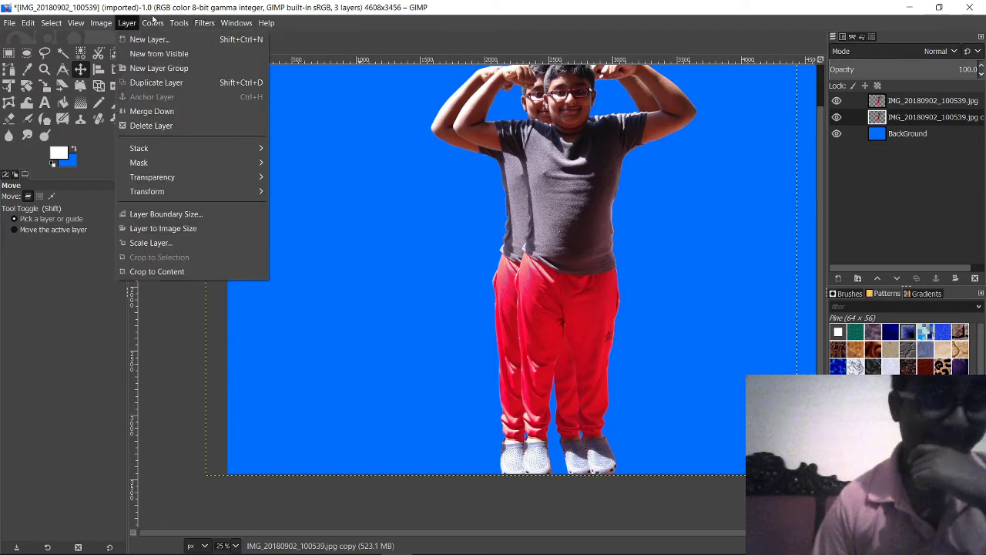
mouse_move(153, 24)
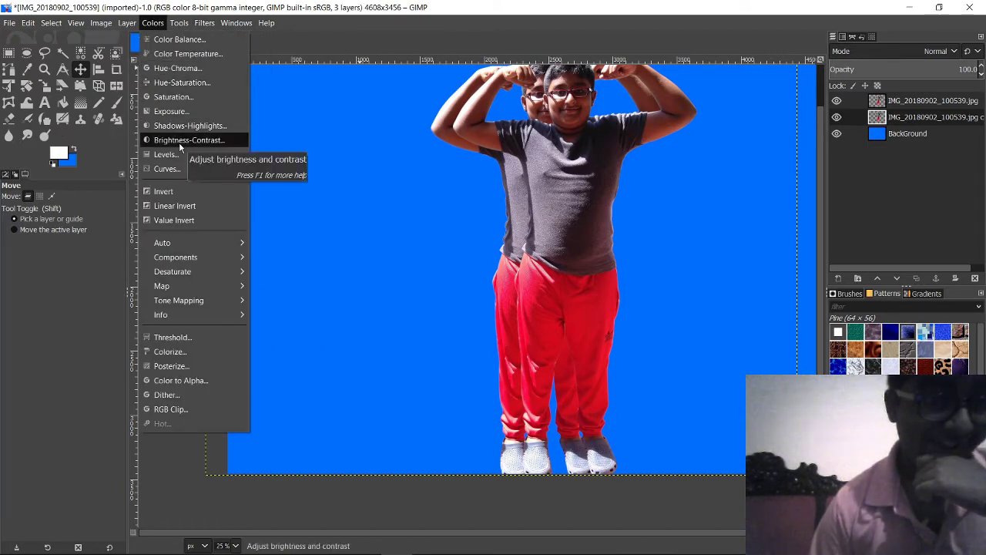
left_click(176, 41)
left_click(756, 203)
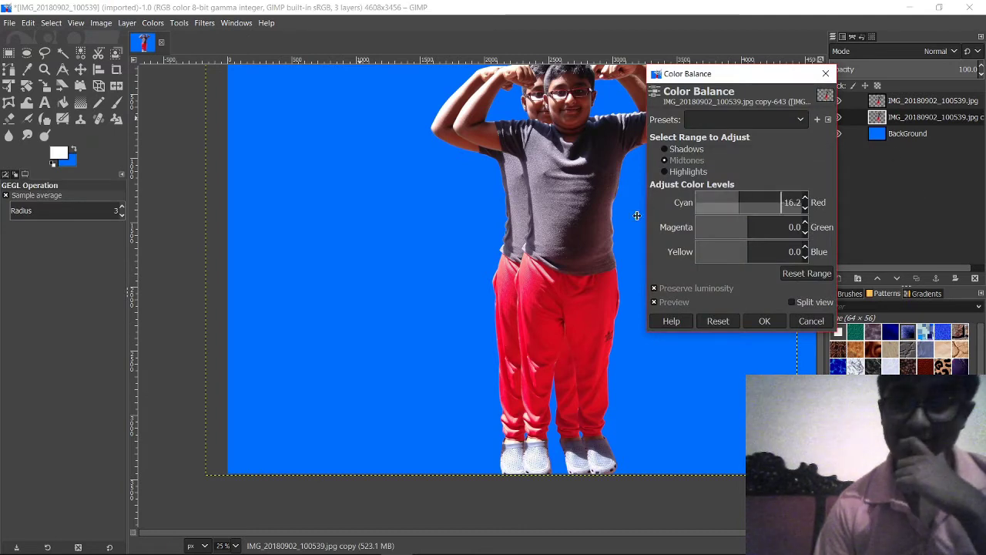
left_click_drag(513, 219, 509, 219)
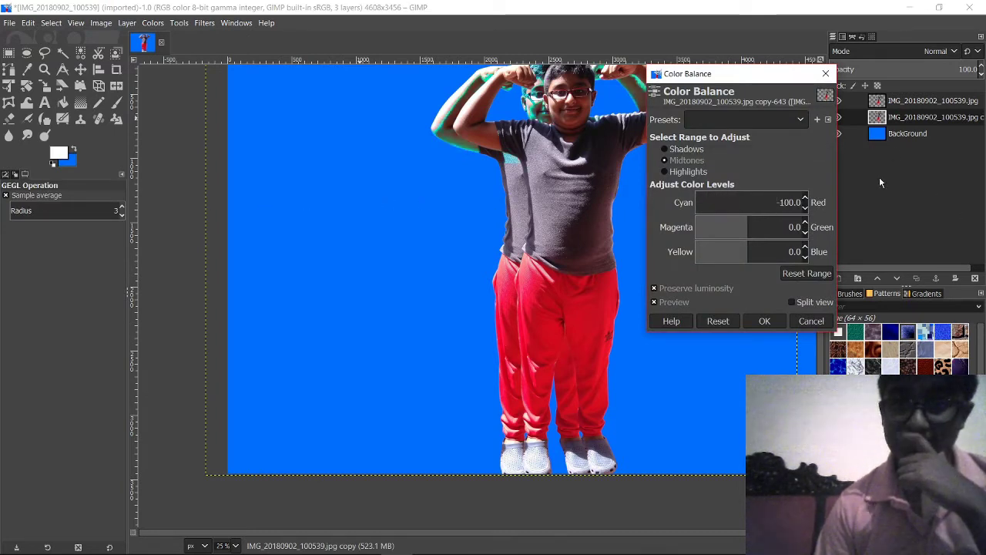
left_click_drag(764, 223, 710, 225)
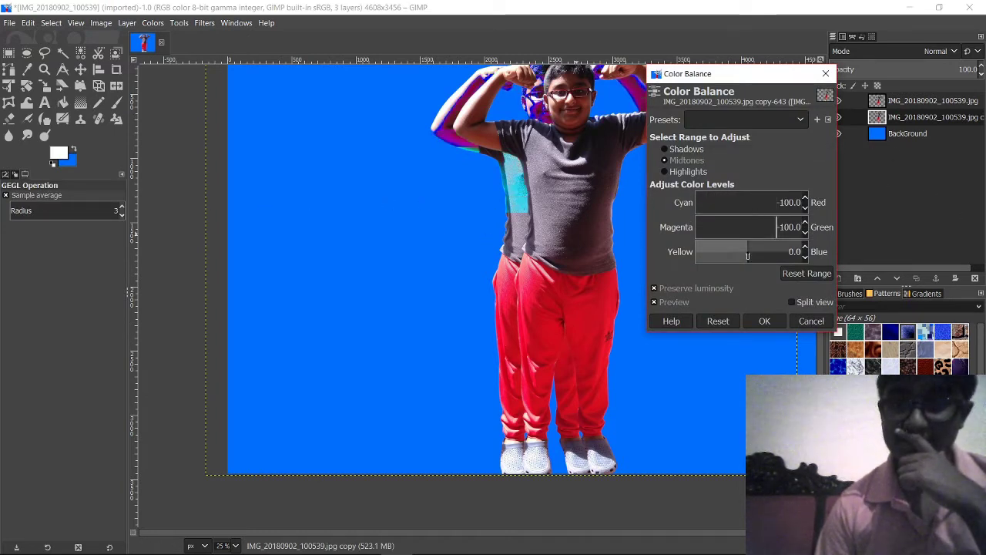
left_click(769, 252)
left_click_drag(534, 270, 232, 274)
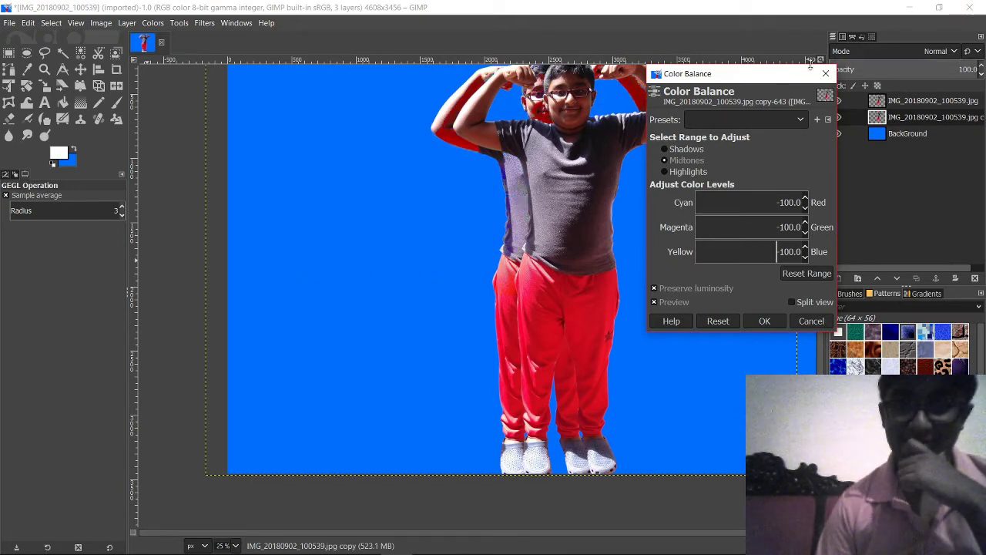
left_click(826, 74)
Step: Apply a Threshold of 186 to the offset copy, turning it solid black
left_click(225, 24)
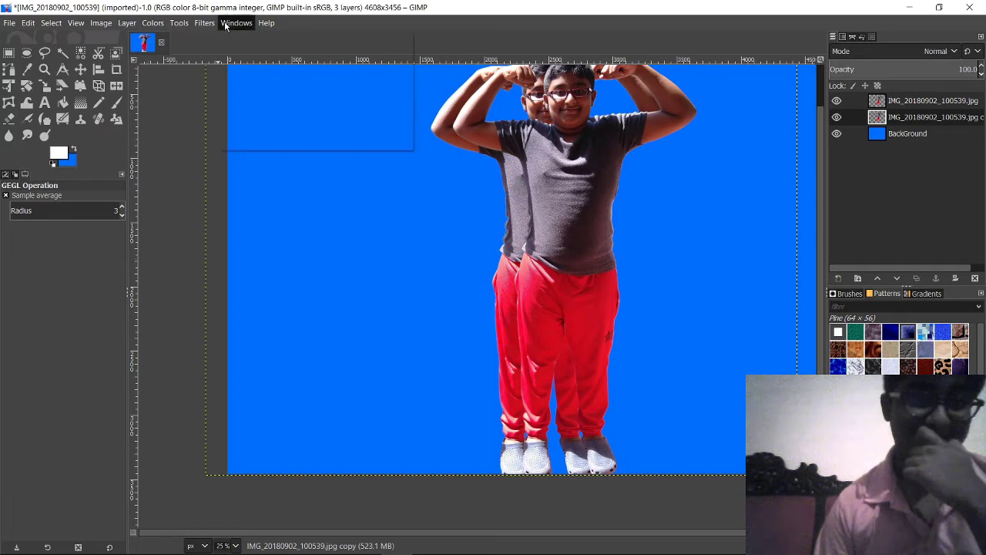
mouse_move(178, 24)
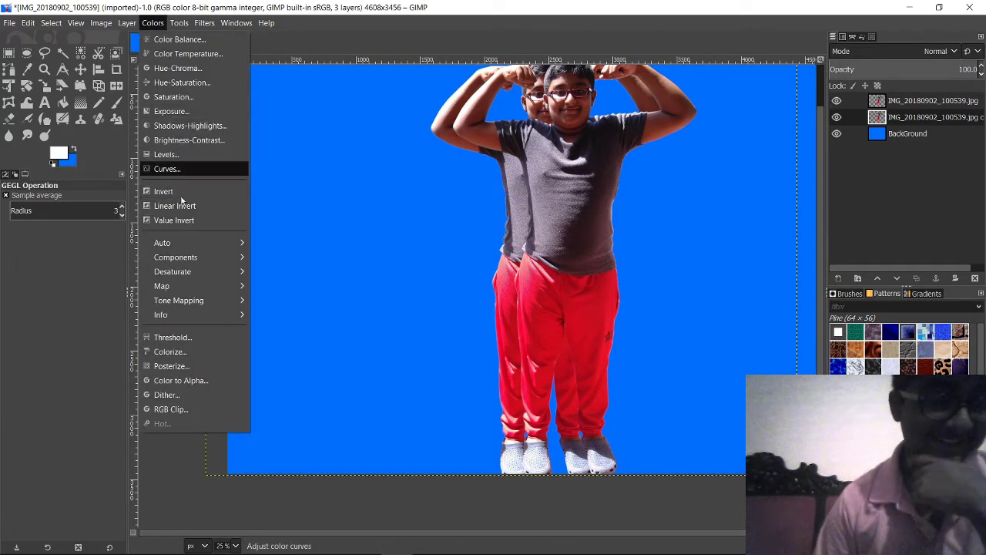
left_click(203, 338)
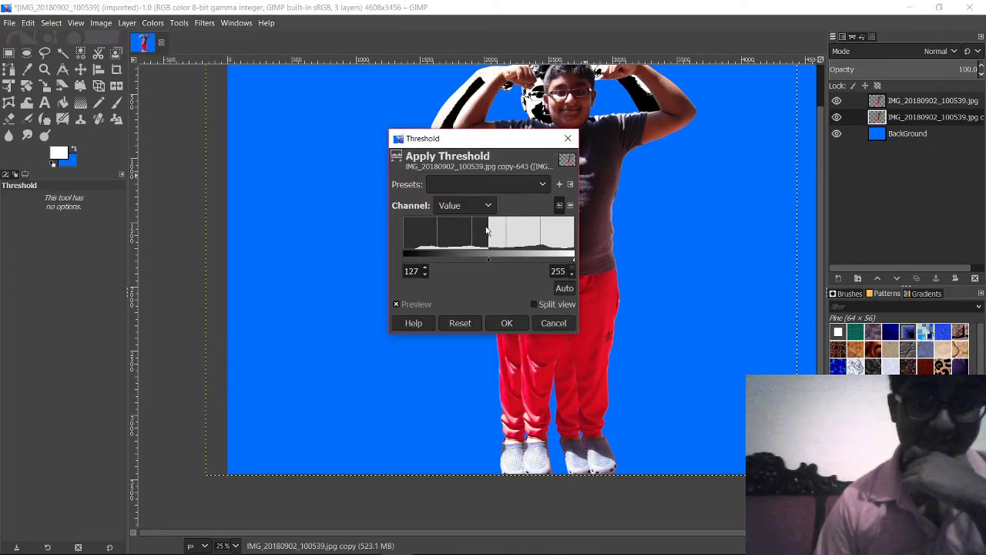
left_click_drag(459, 134, 303, 166)
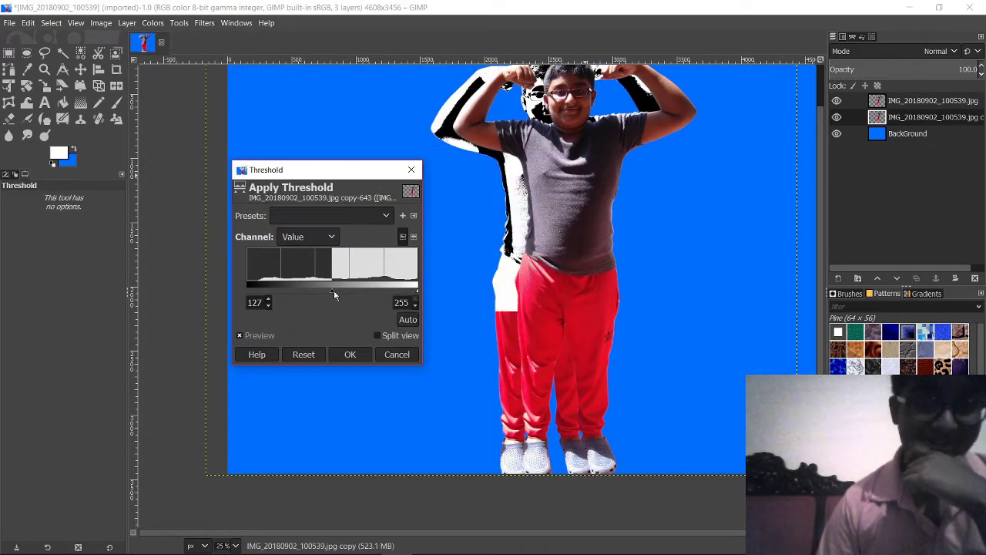
mouse_move(344, 289)
left_mouse_down()
mouse_move(284, 290)
mouse_move(361, 289)
mouse_move(343, 290)
left_mouse_up()
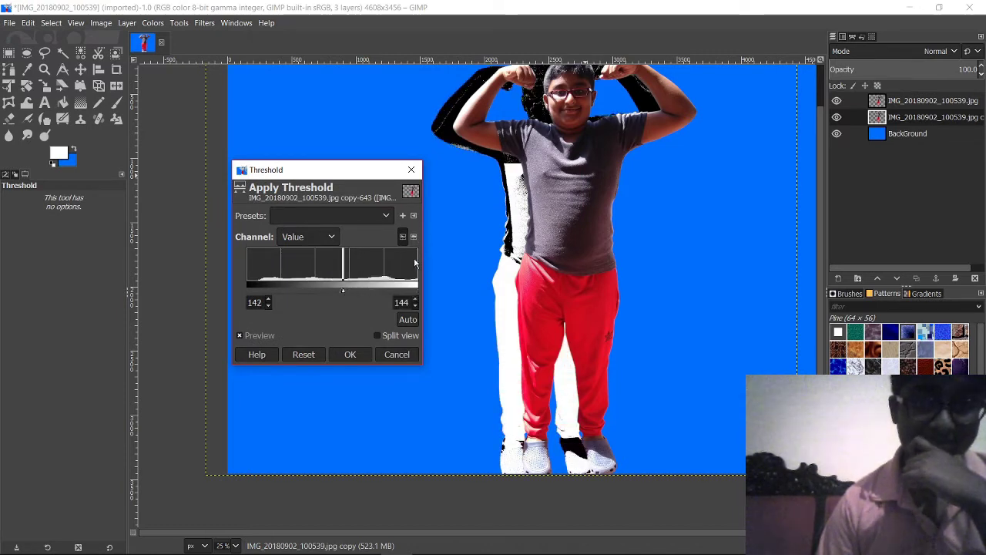
left_click_drag(344, 279, 95, 287)
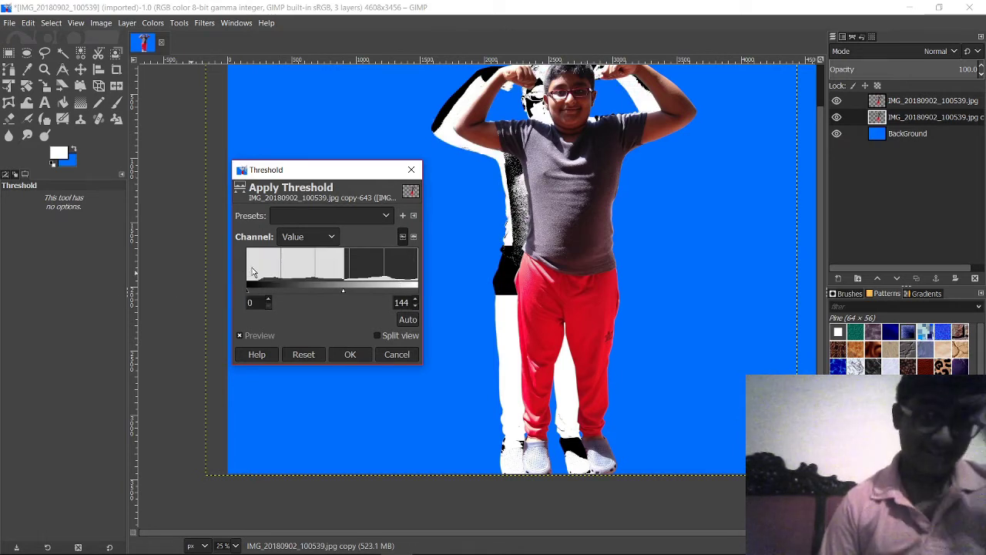
mouse_move(248, 274)
left_mouse_down()
mouse_move(322, 276)
mouse_move(245, 275)
left_mouse_up()
left_click(373, 274)
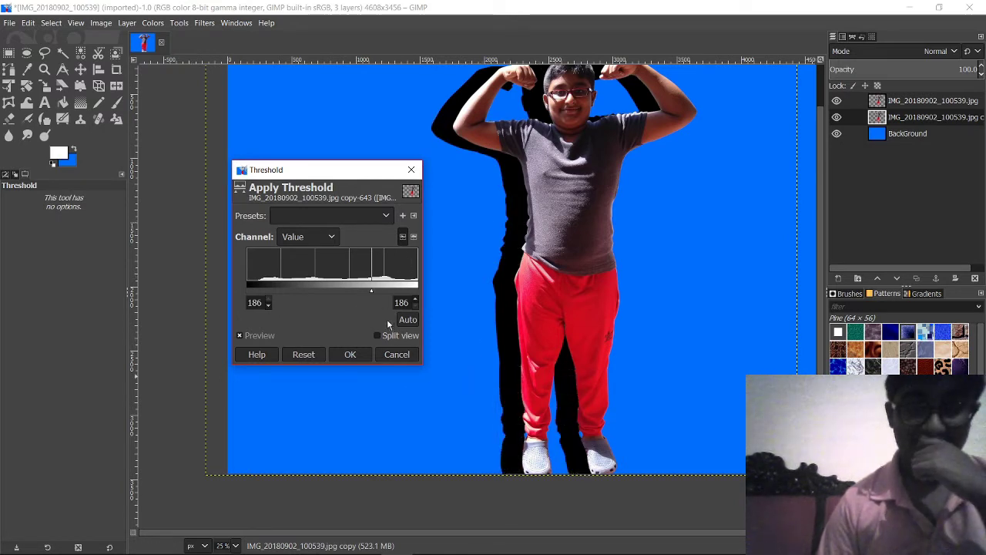
left_click(362, 355)
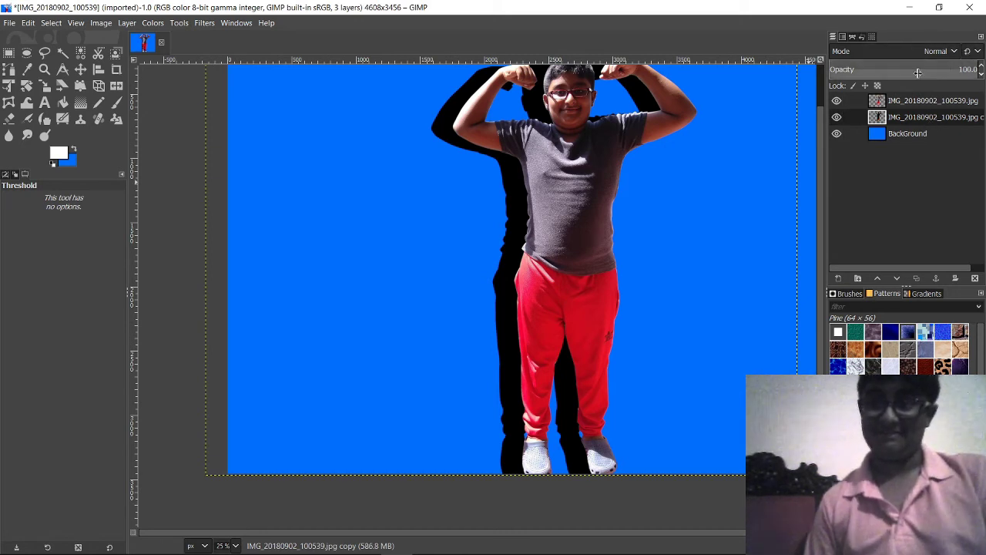
Step: Set the black silhouette copy to 54.3 opacity and offset it slightly down-left behind the boy
left_click_drag(968, 69, 909, 71)
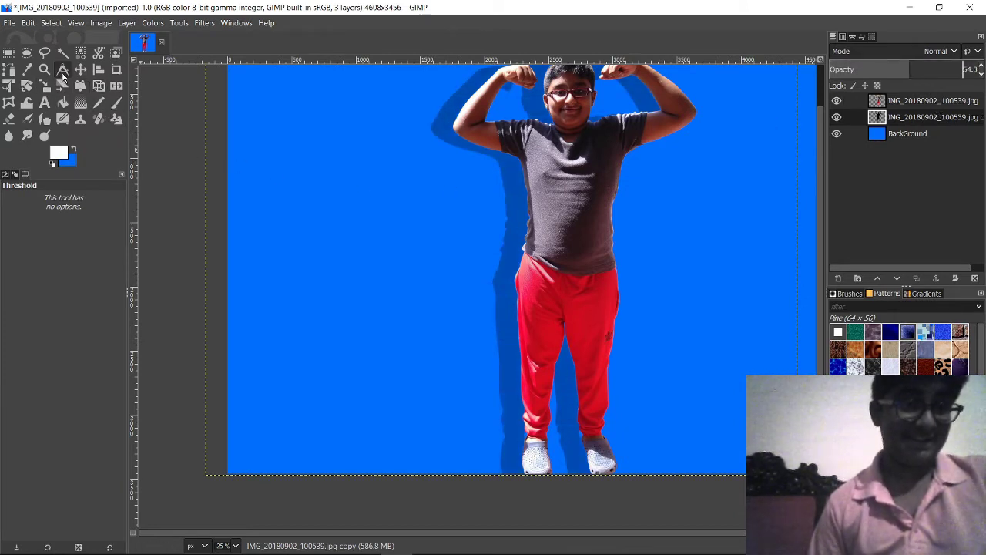
left_click(80, 68)
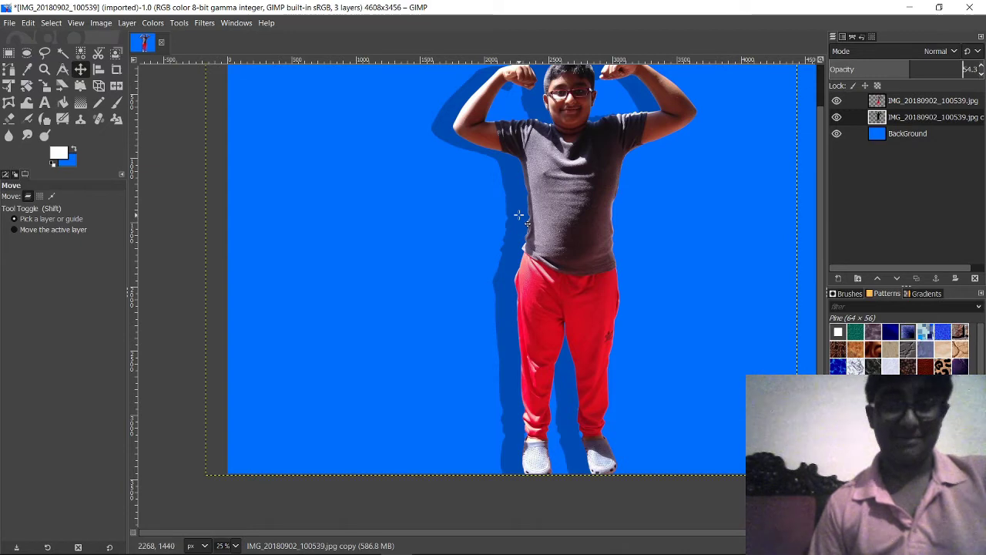
left_click_drag(519, 218, 509, 248)
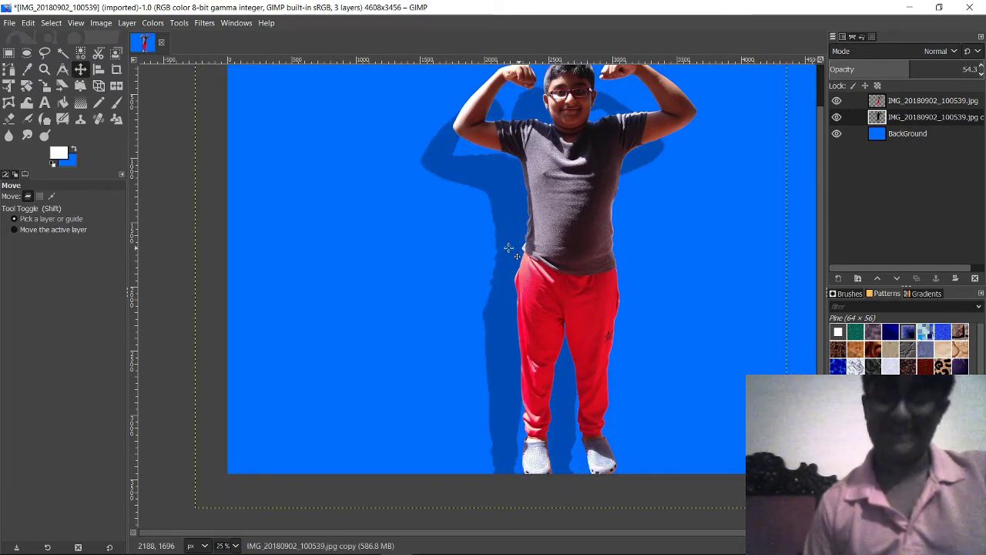
scroll(713, 255, "down", 3)
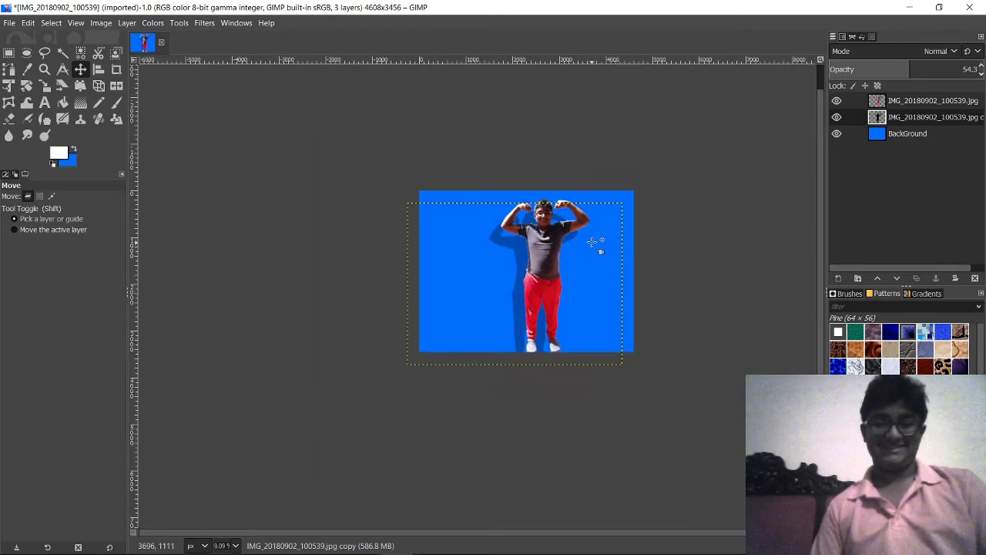
scroll(594, 223, "up", 2)
scroll(593, 285, "up", 3)
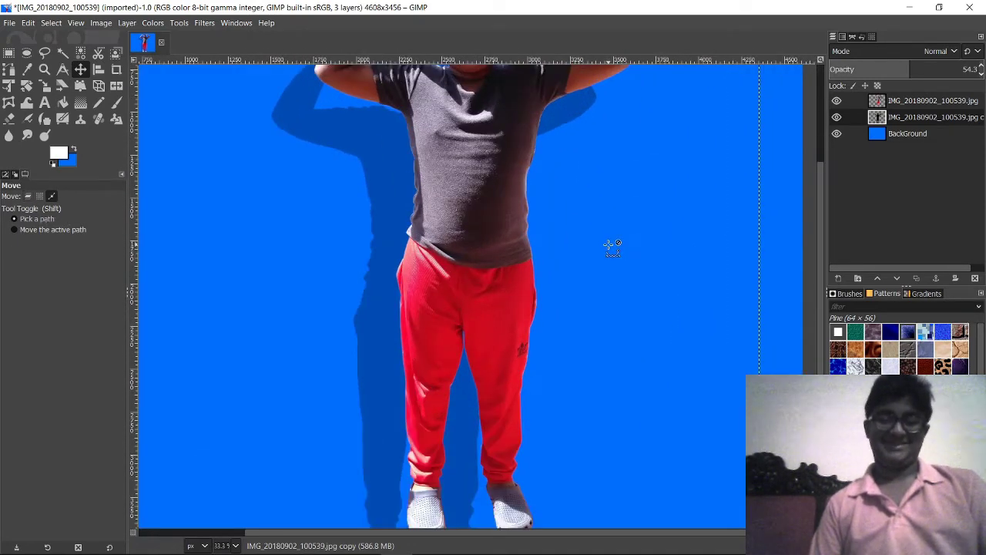
scroll(643, 255, "down", 2)
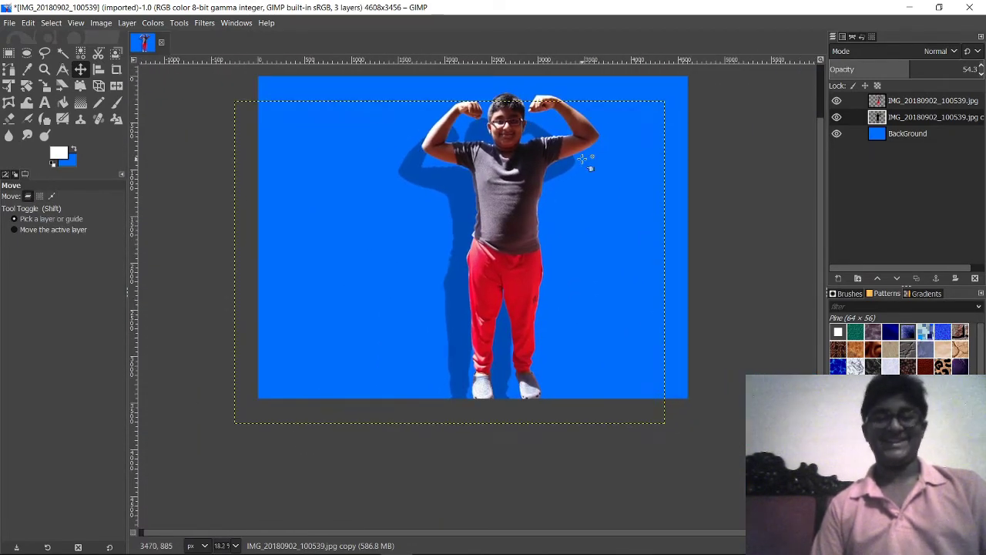
scroll(650, 154, "up", 2)
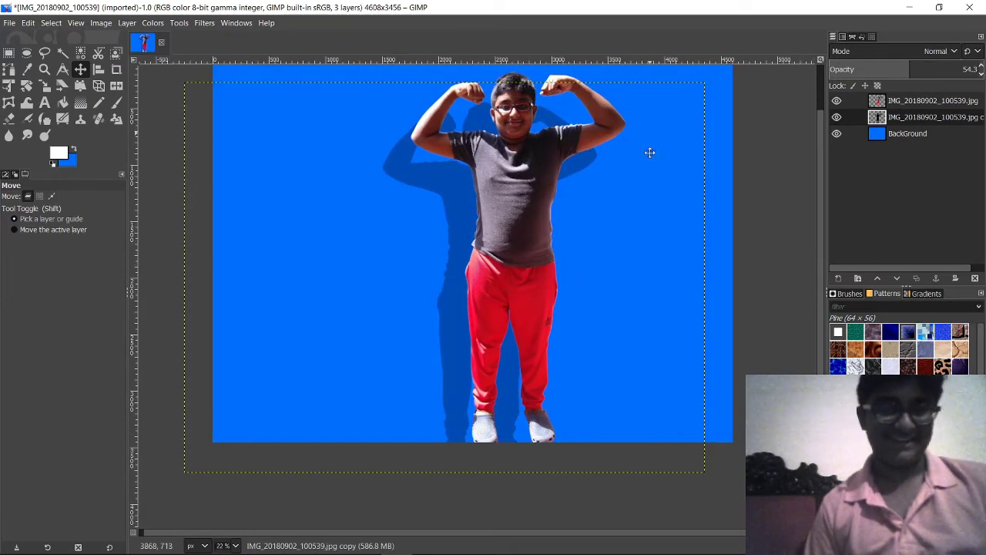
left_click_drag(688, 347, 680, 276)
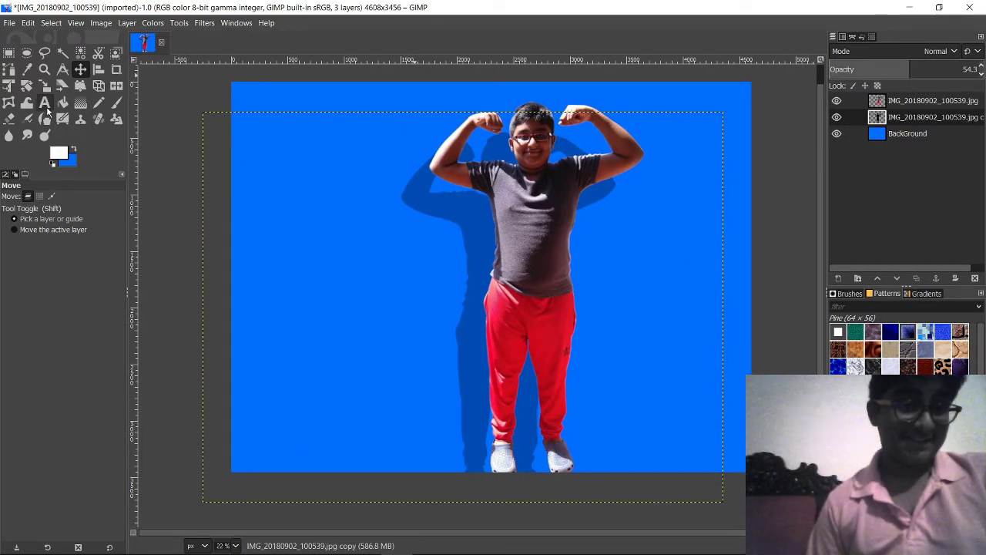
left_click_drag(254, 140, 501, 276)
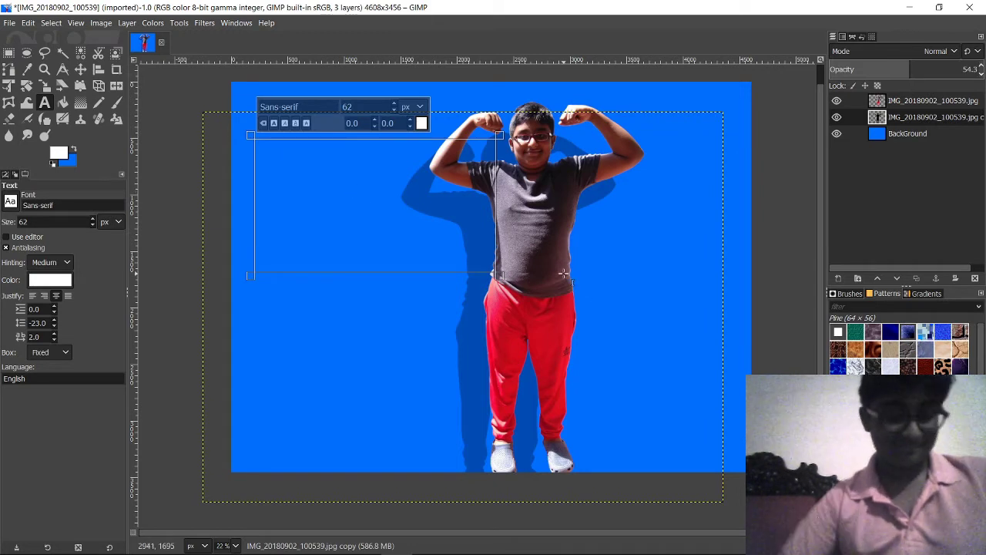
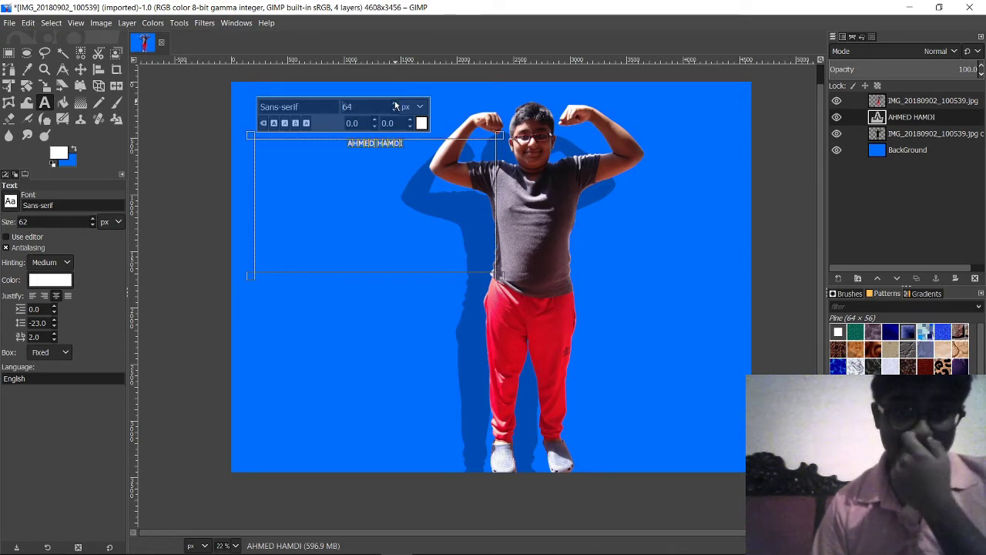
scroll(396, 106, "up", 3)
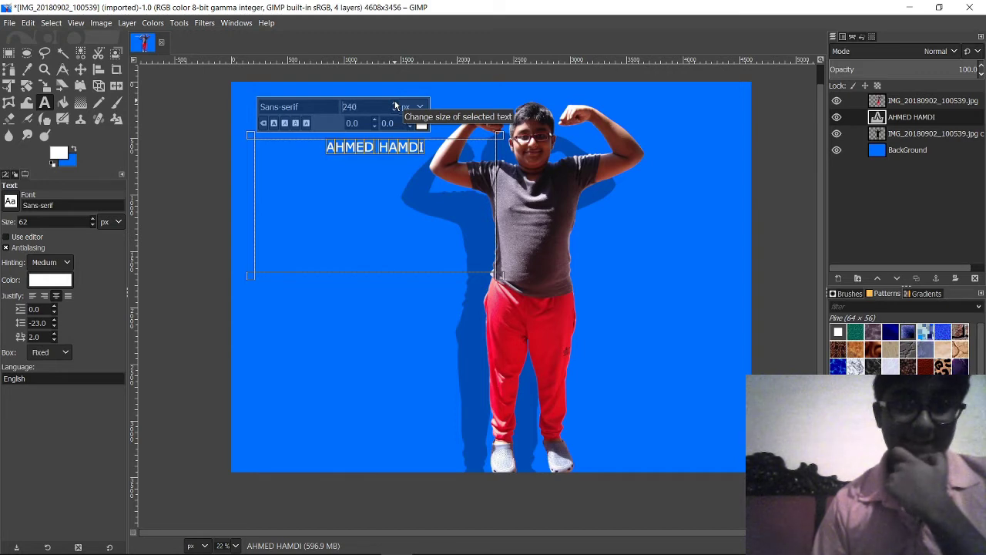
scroll(396, 105, "up", 1)
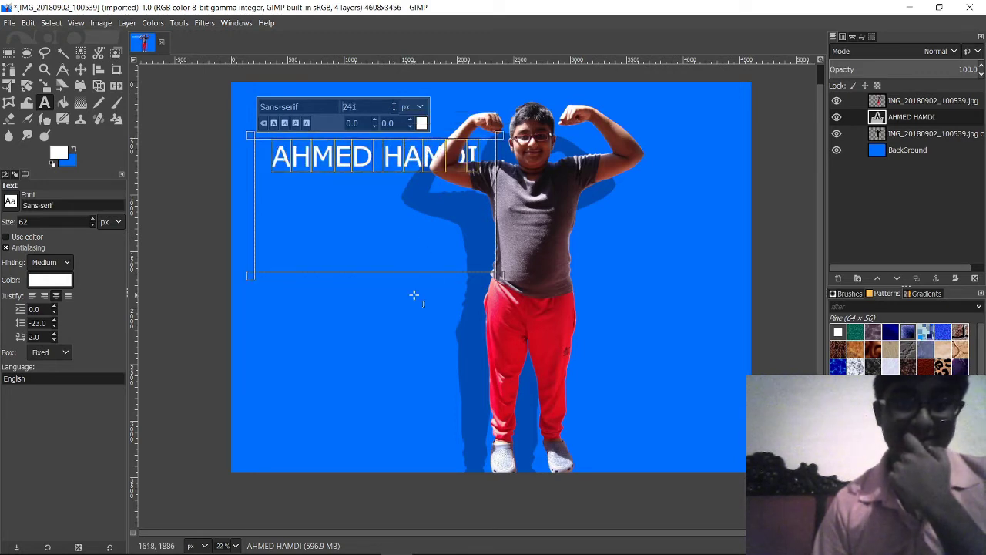
Step: Shrink the text box to fit the title, then try repositioning it, accidentally shifting the background
left_click_drag(408, 276, 408, 191)
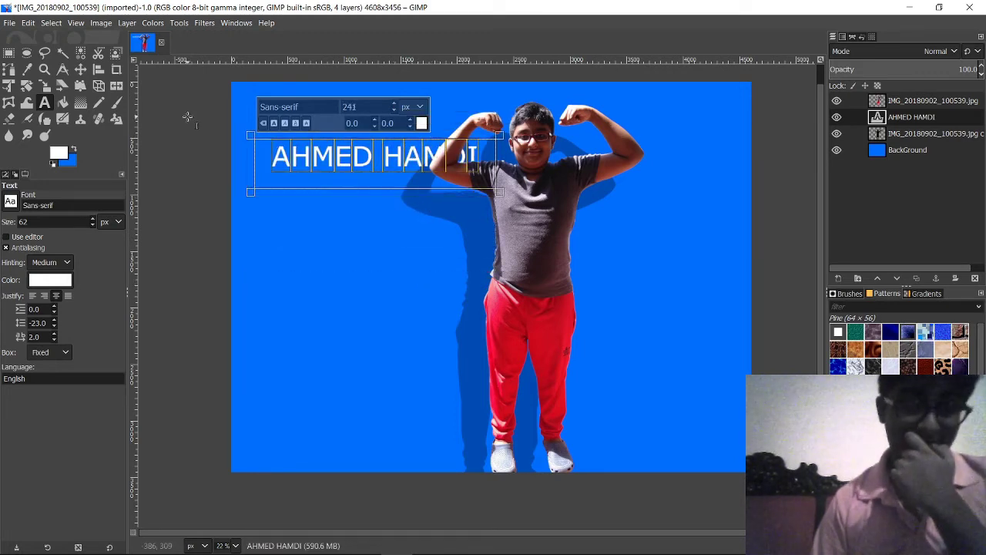
left_click(80, 69)
left_click_drag(394, 144, 519, 258)
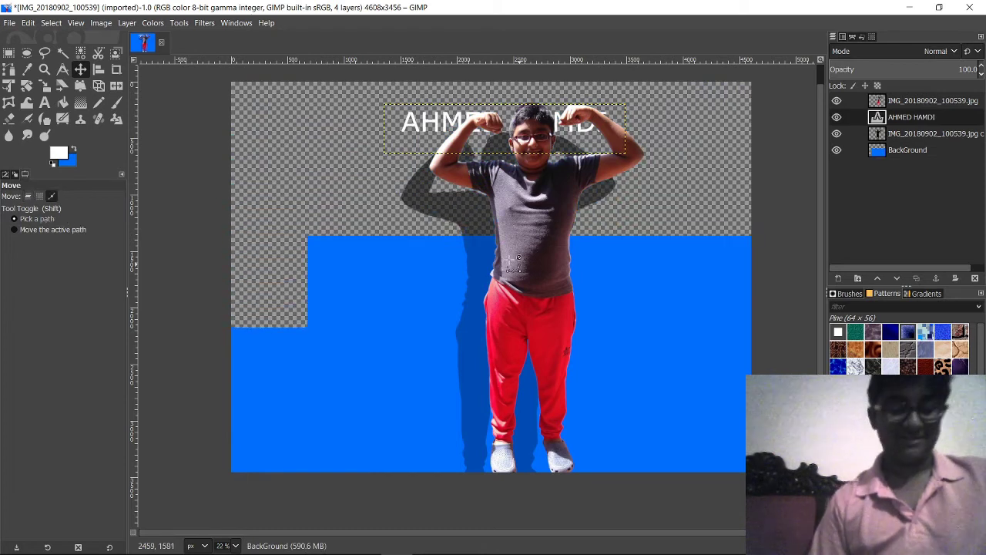
key("ctrl+z")
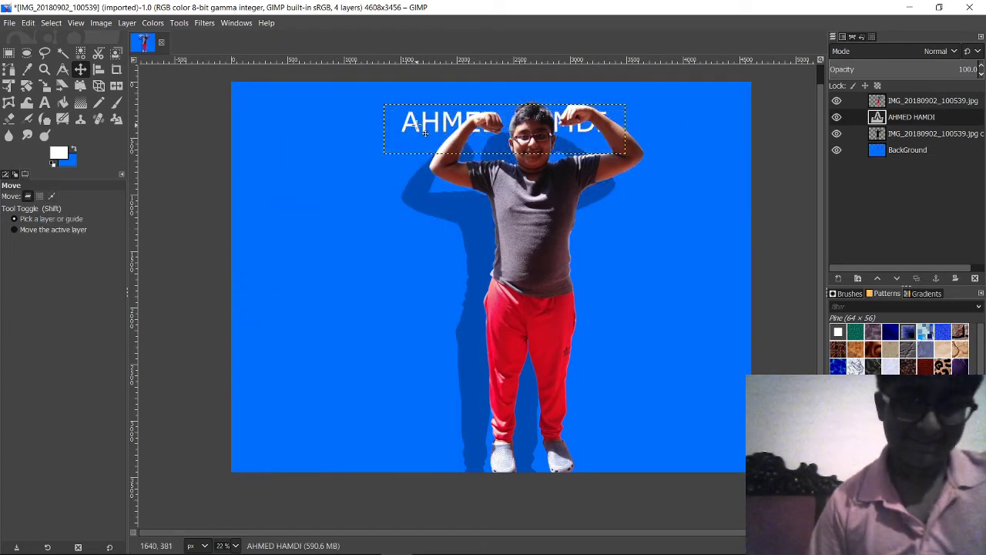
left_click_drag(414, 125, 284, 114)
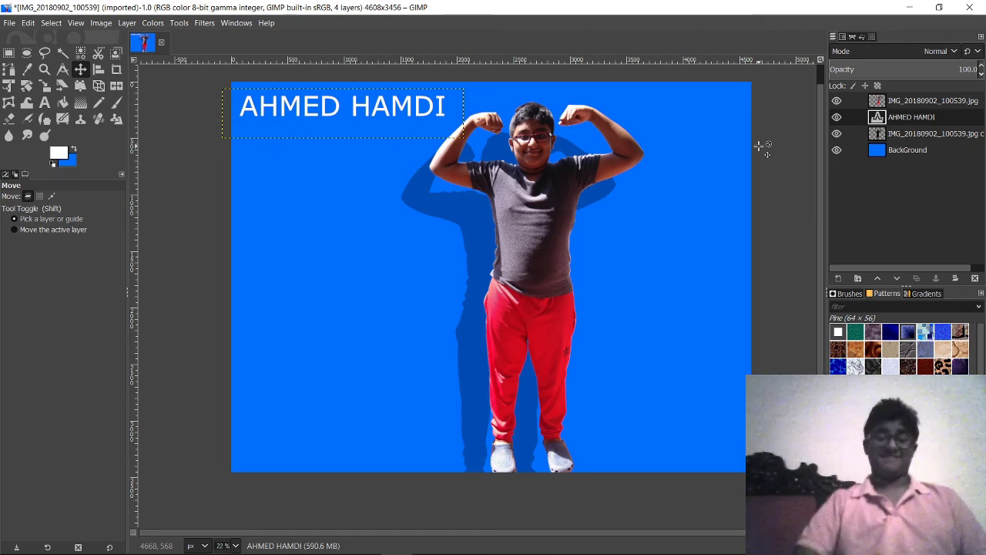
mouse_move(268, 546)
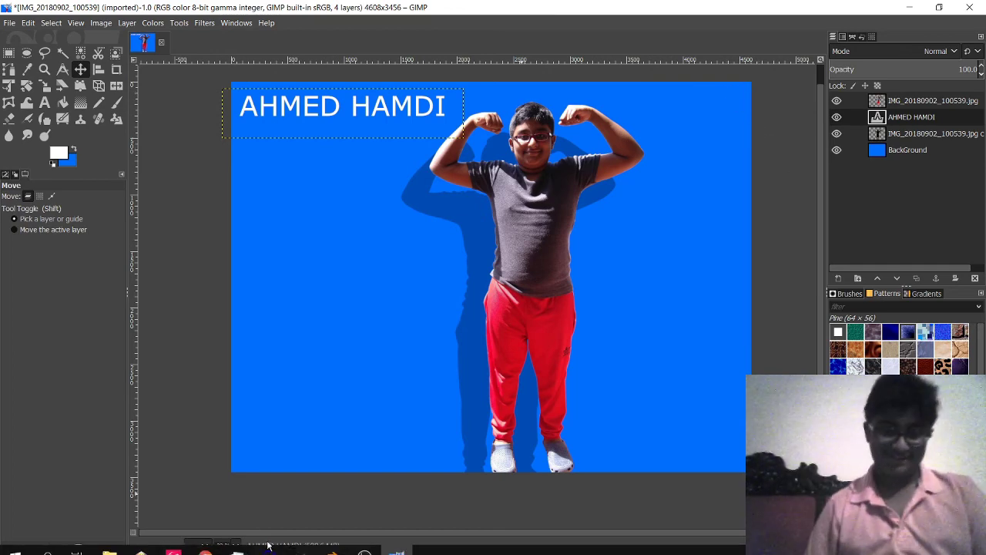